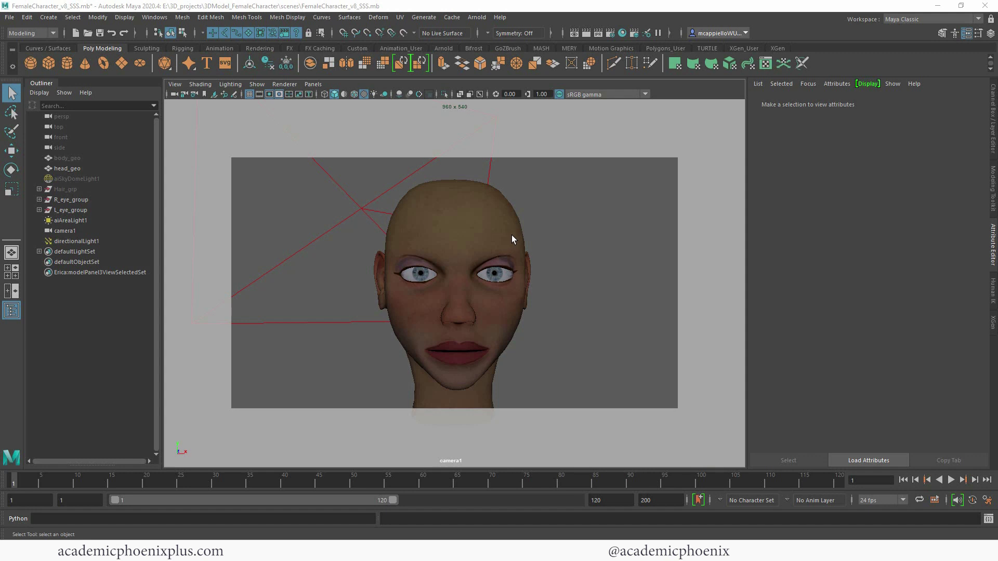
# Select the head geometry and collapse the Base and Specular sections of its skinShader to reach the Subsurface settings
pyautogui.click(511, 236)
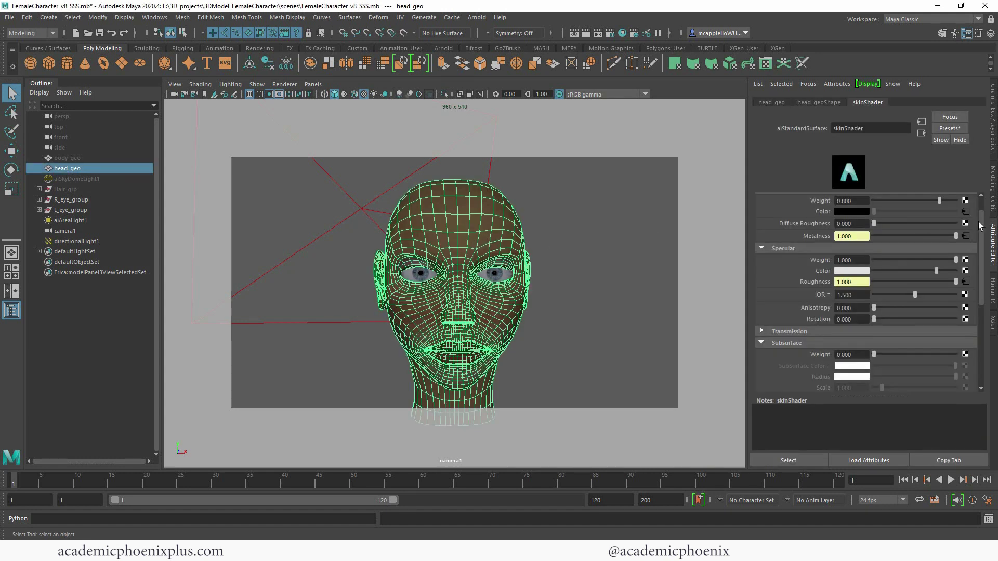
pyautogui.moveTo(979, 225); pyautogui.dragTo(982, 209)
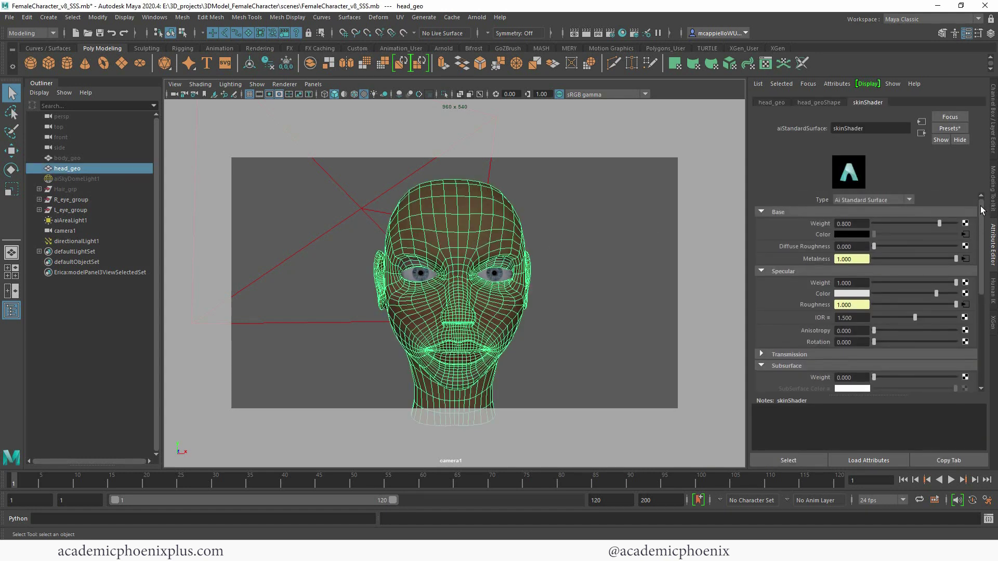
pyautogui.click(794, 213)
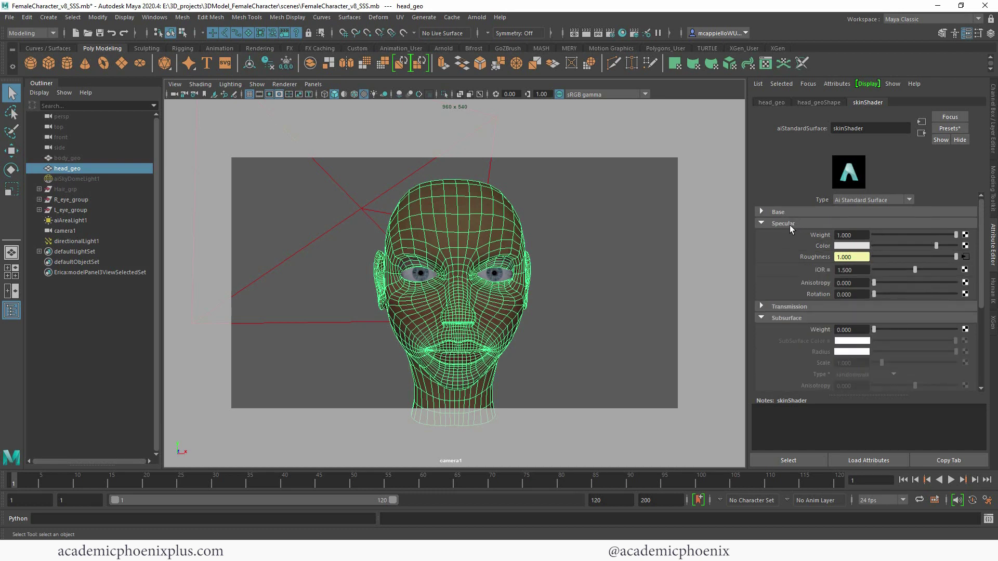
pyautogui.click(790, 224)
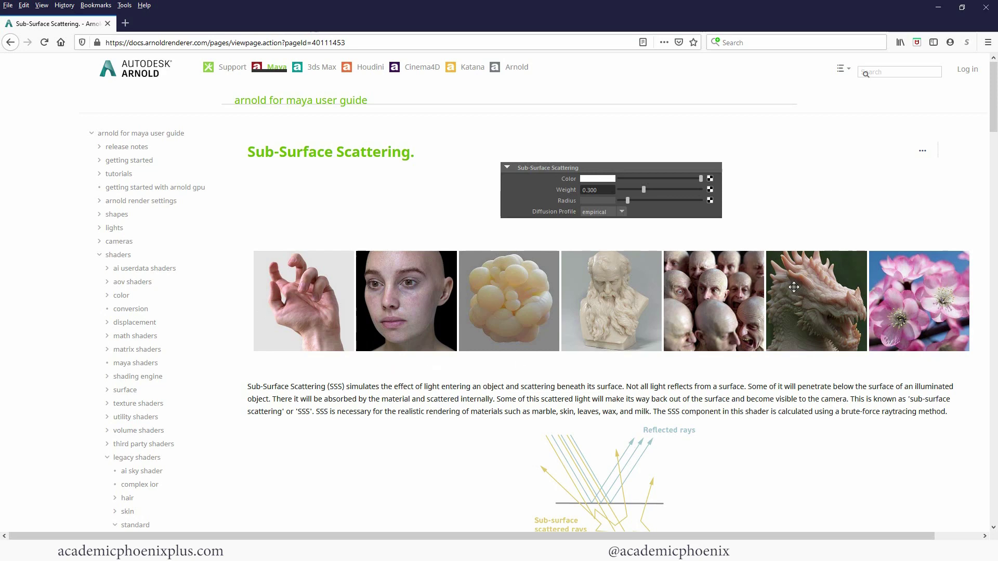
# Read the Sub-Surface Scattering page of the Arnold for Maya user guide in the browser, covering the Color, Weight and Radius examples
pyautogui.moveTo(996, 134); pyautogui.dragTo(997, 170)
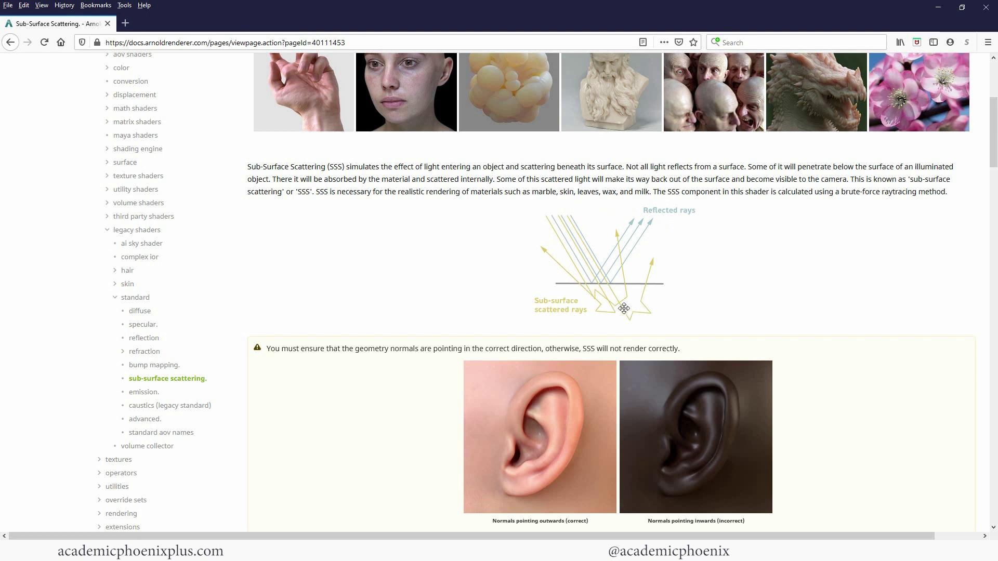
pyautogui.scroll(-7, 906, 222)
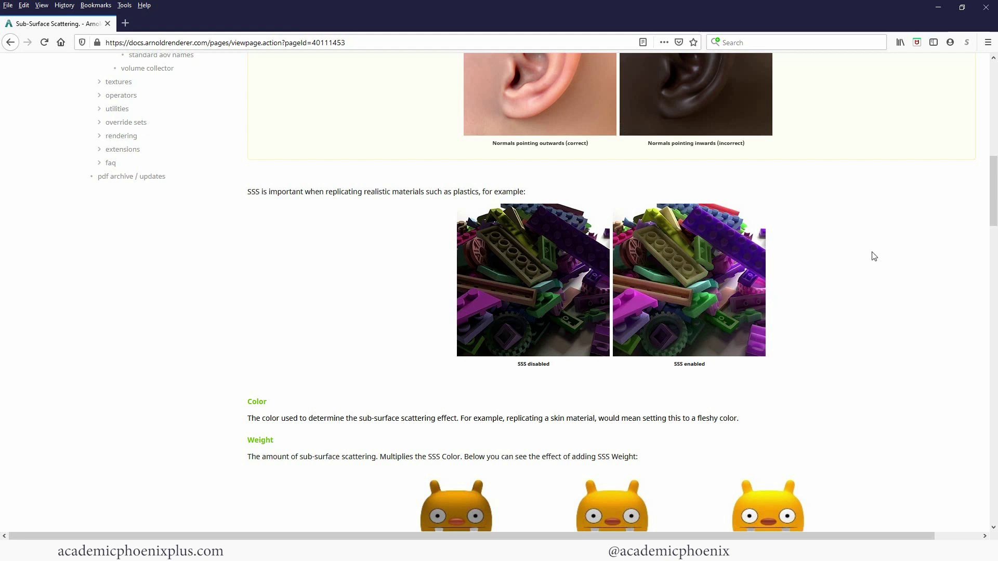
pyautogui.scroll(-4, 242, 213)
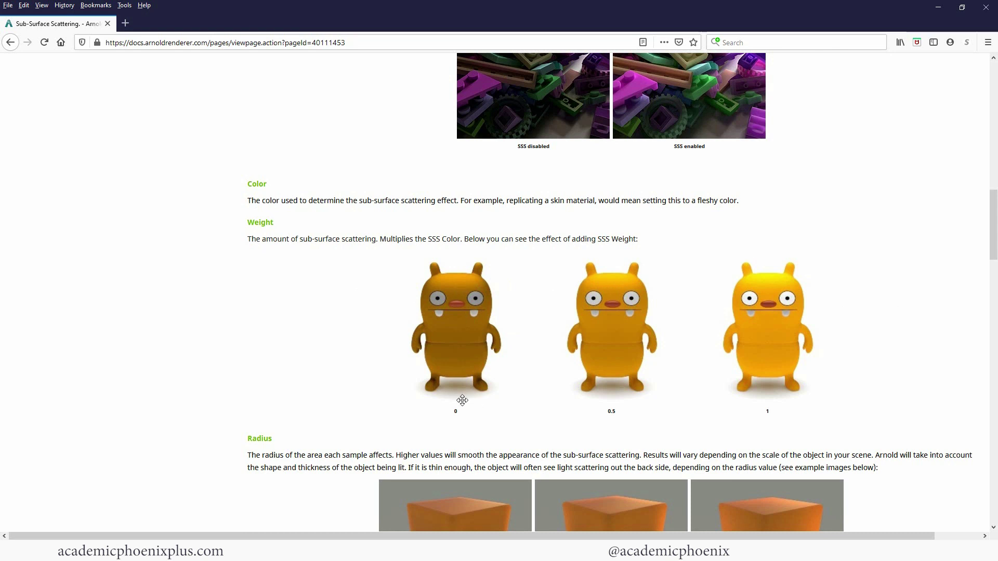
pyautogui.scroll(-2, 780, 229)
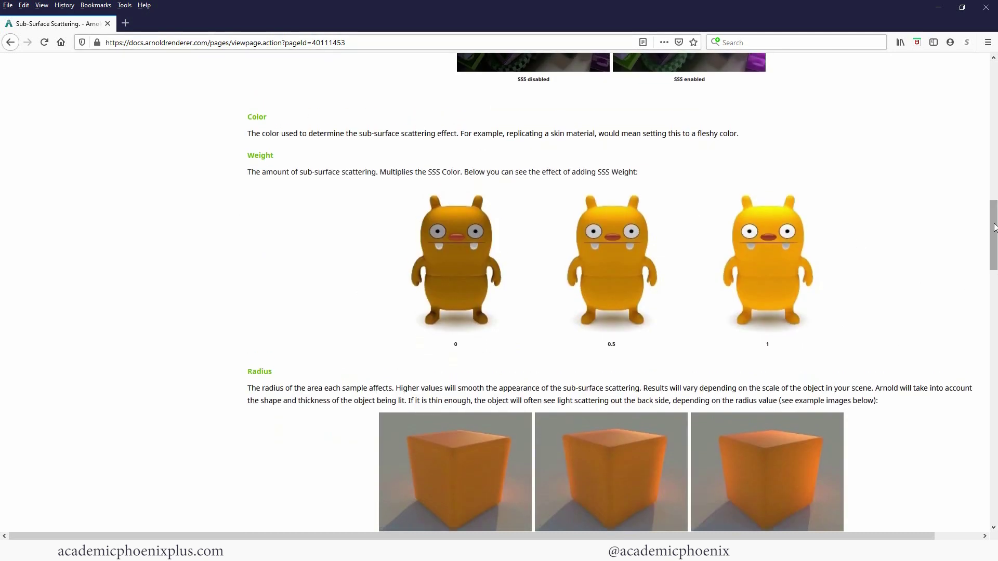
pyautogui.moveTo(993, 231); pyautogui.dragTo(987, 253)
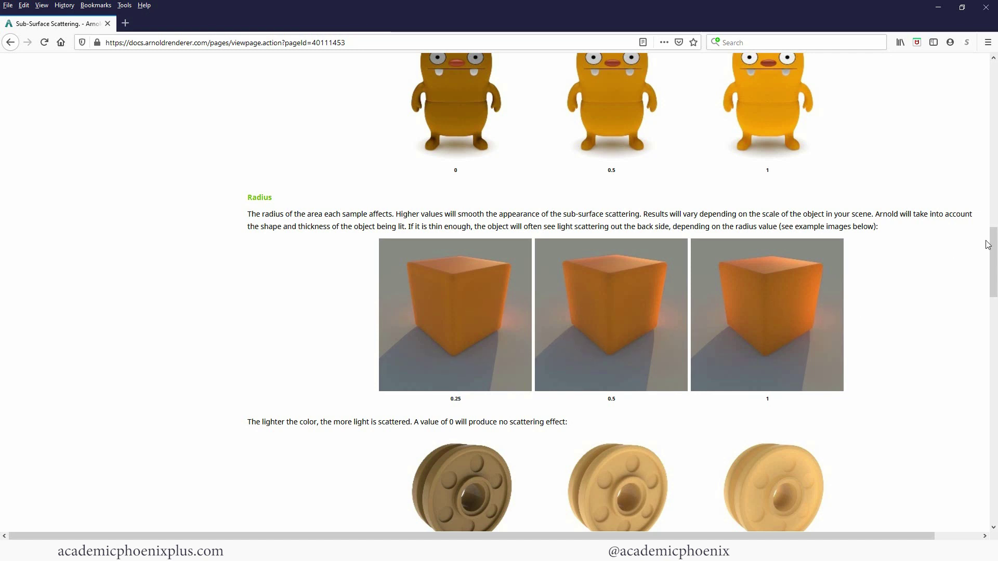
pyautogui.moveTo(988, 245); pyautogui.dragTo(974, 285)
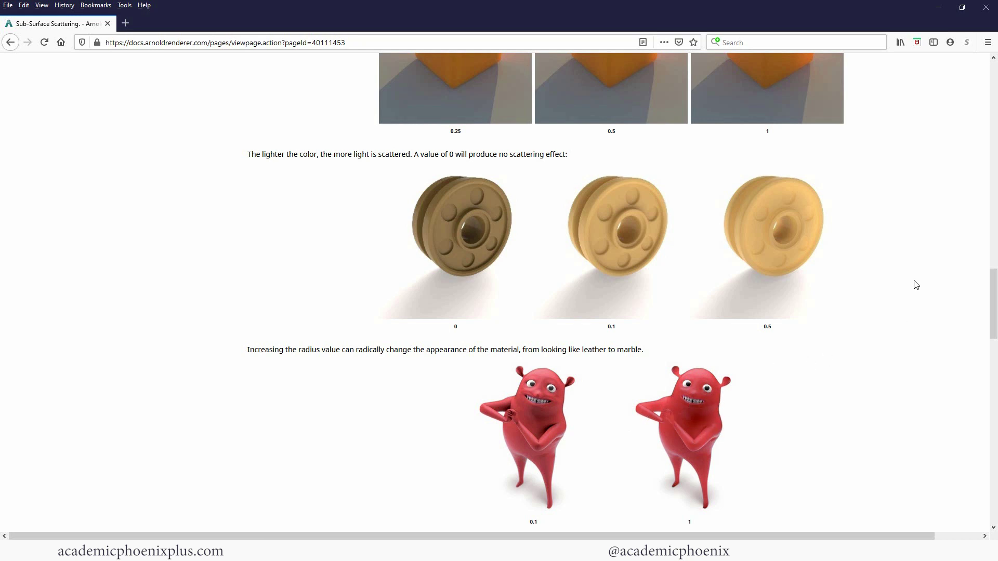
pyautogui.click(938, 7)
# Return to Maya, clear the selection and switch the viewport from camera1 to the persp camera
pyautogui.click(550, 184)
pyautogui.click(313, 84)
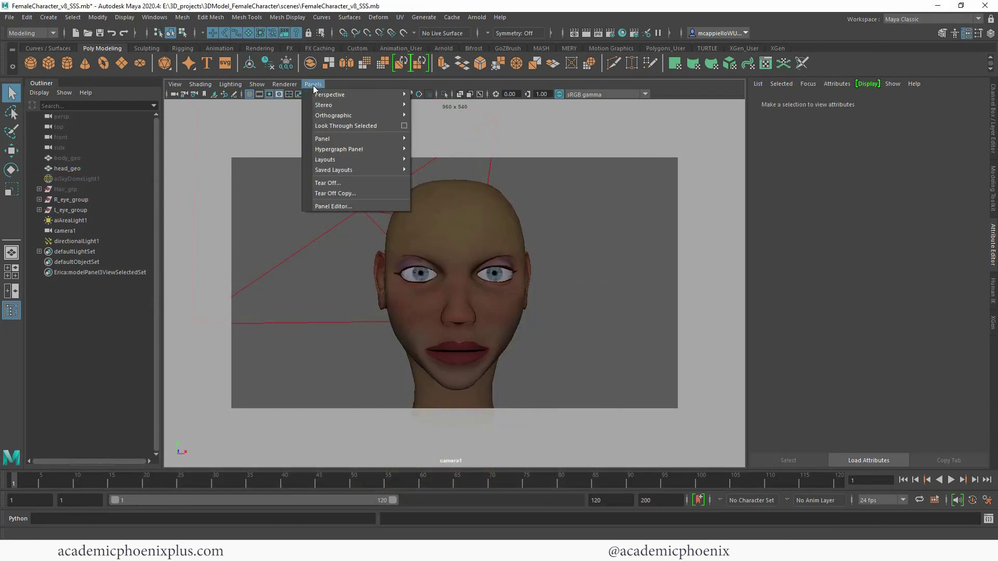
pyautogui.moveTo(333, 94)
pyautogui.click(443, 107)
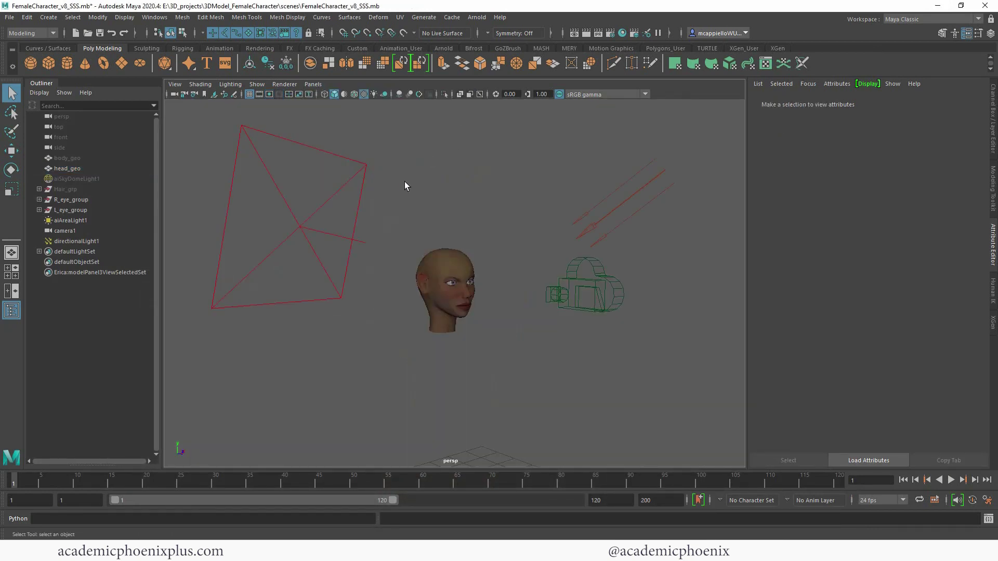
# Inspect the area light and the directional light, checking their placement around the head and their attributes
pyautogui.keyDown('alt'); pyautogui.moveTo(536, 323); pyautogui.dragTo(583, 327); pyautogui.keyUp('alt')
pyautogui.click(639, 320)
pyautogui.press('r')
pyautogui.click(576, 294)
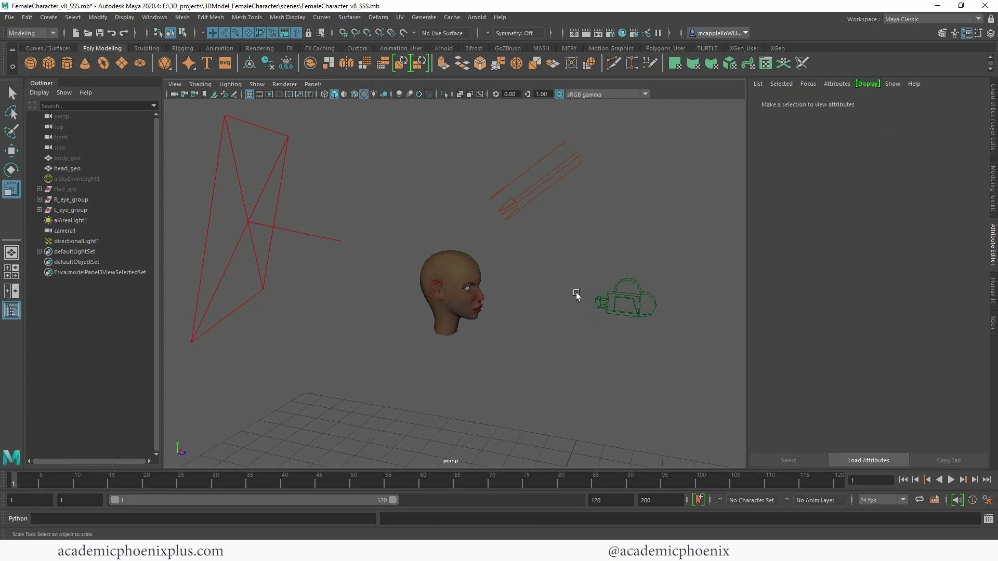
pyautogui.keyDown('alt'); pyautogui.moveTo(514, 235); pyautogui.dragTo(483, 240); pyautogui.keyUp('alt')
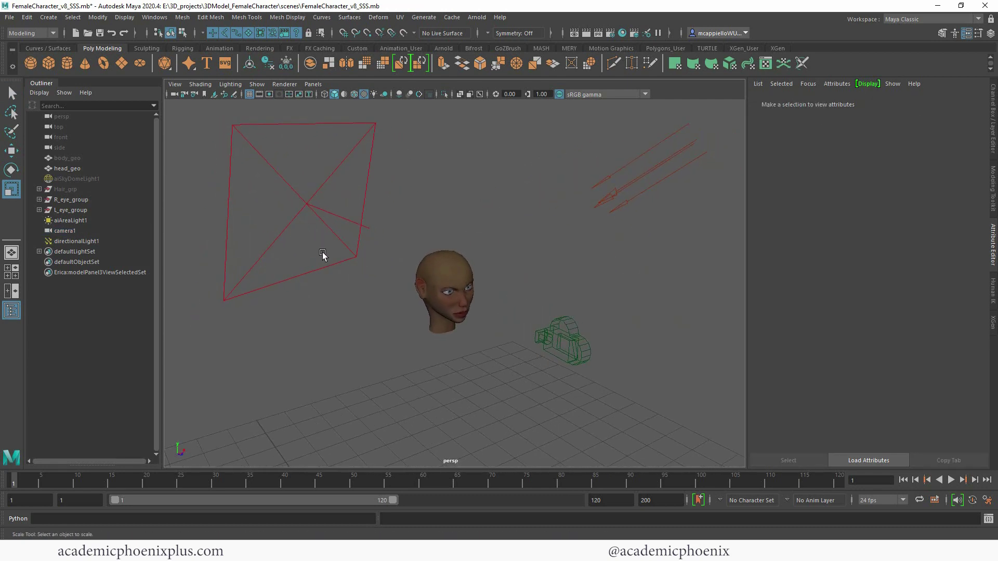
pyautogui.moveTo(323, 254); pyautogui.dragTo(333, 297)
pyautogui.keyDown('alt'); pyautogui.moveTo(457, 312); pyautogui.dragTo(564, 260); pyautogui.keyUp('alt')
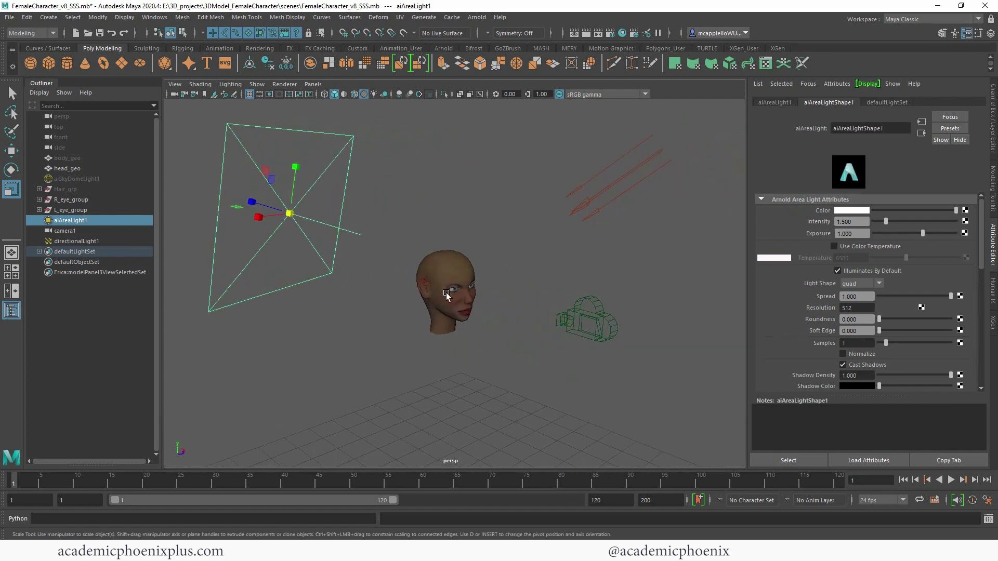
pyautogui.keyDown('alt'); pyautogui.moveTo(625, 253); pyautogui.dragTo(603, 249); pyautogui.keyUp('alt')
pyautogui.moveTo(624, 189); pyautogui.dragTo(685, 289)
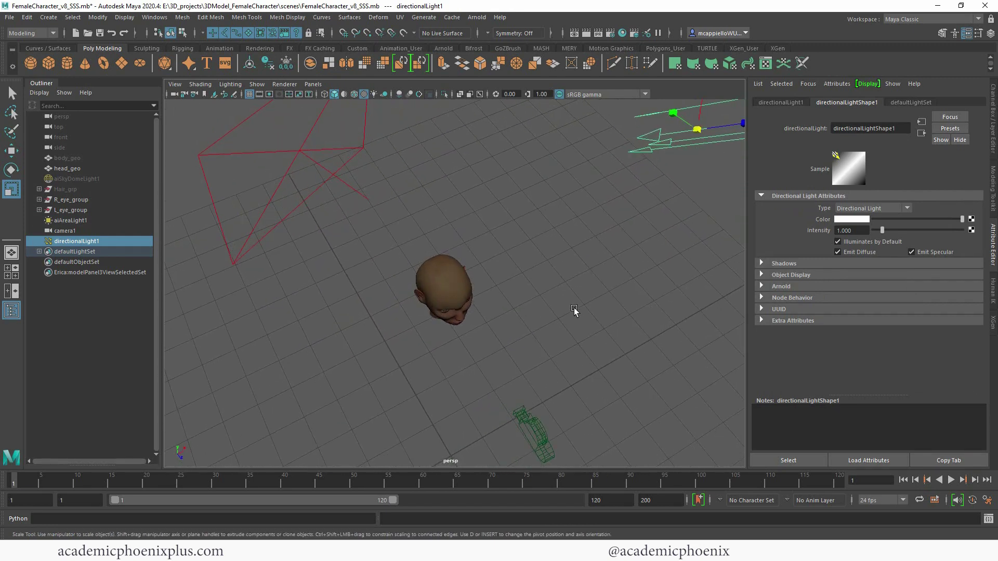
pyautogui.keyDown('alt'); pyautogui.moveTo(575, 310); pyautogui.dragTo(555, 260); pyautogui.keyUp('alt')
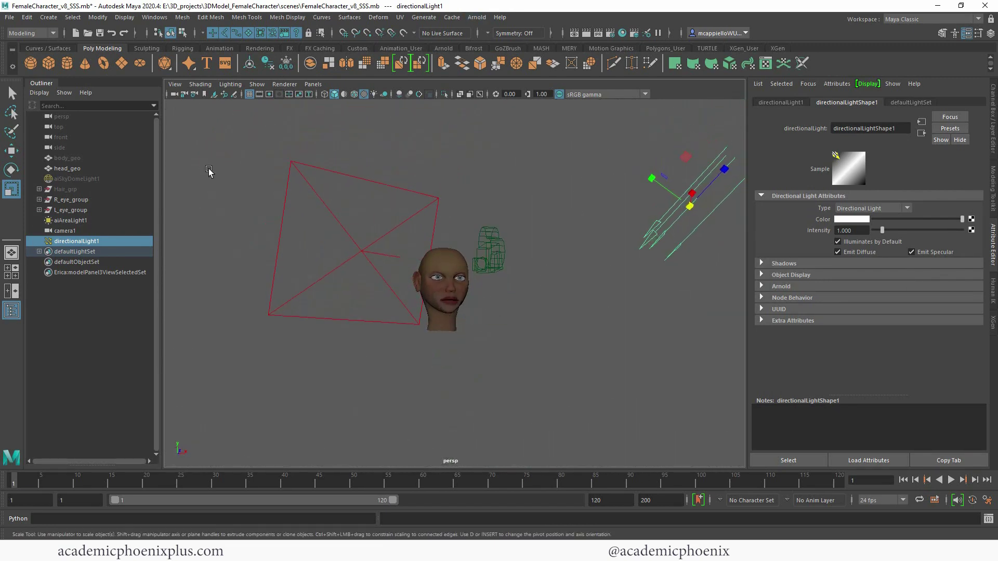
# Reveal the hidden Hair_grp and hide it again
pyautogui.click(94, 189)
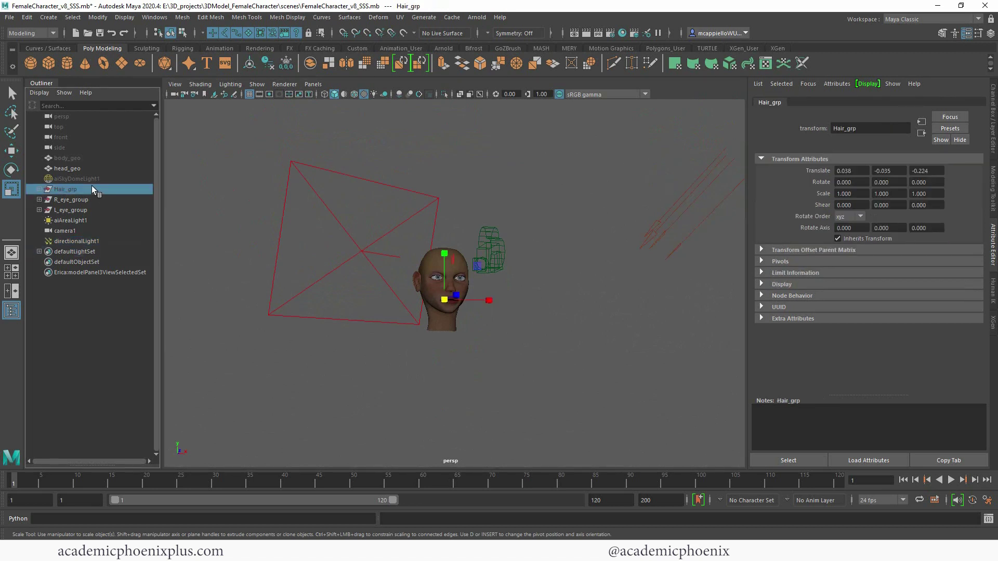
pyautogui.hotkey('shift', 'h')
pyautogui.hotkey('ctrl', 'h')
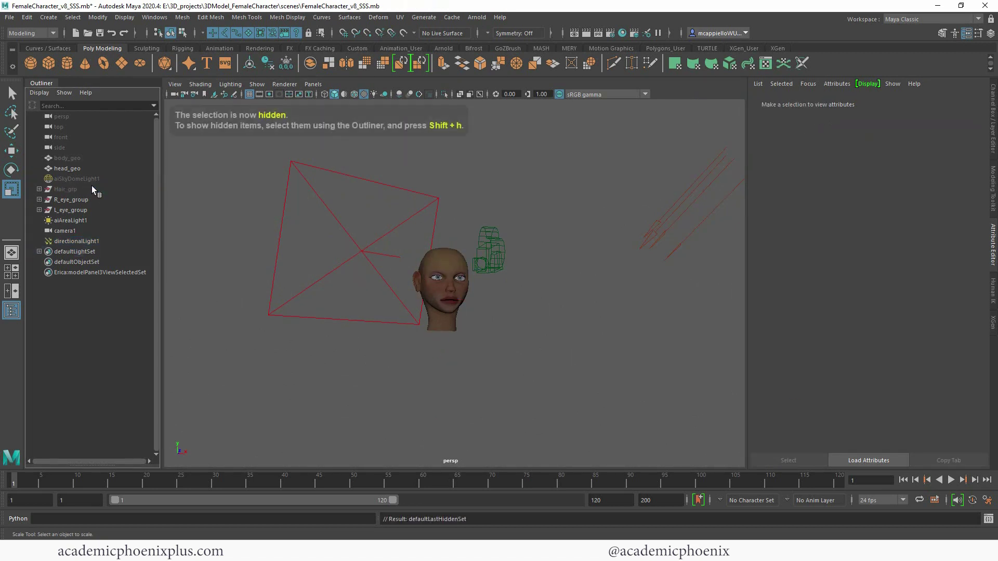
# Render the scene with Arnold and view the result through cameraShape1
pyautogui.keyDown('alt'); pyautogui.moveTo(568, 303); pyautogui.dragTo(520, 208); pyautogui.keyUp('alt')
pyautogui.click(478, 18)
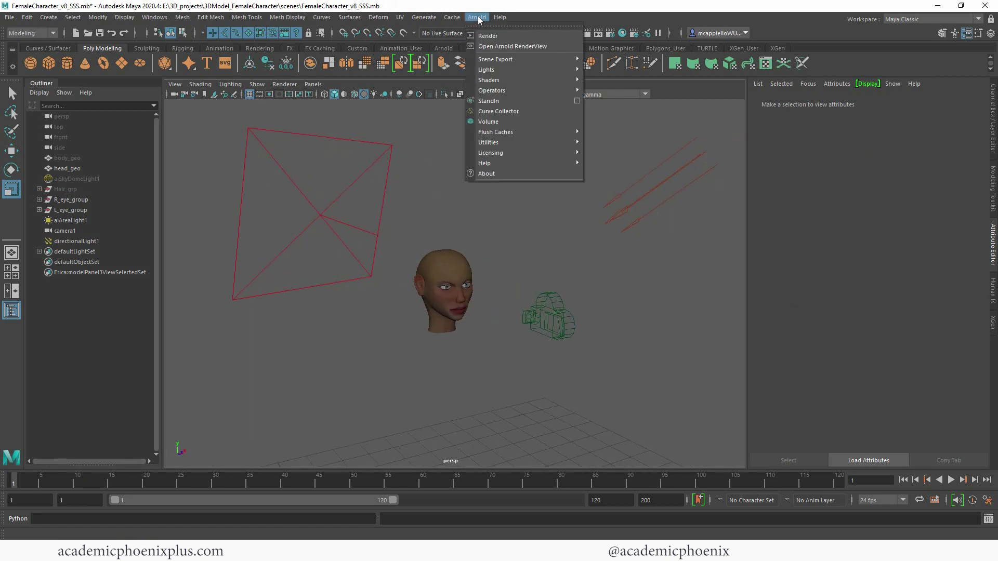
pyautogui.click(507, 37)
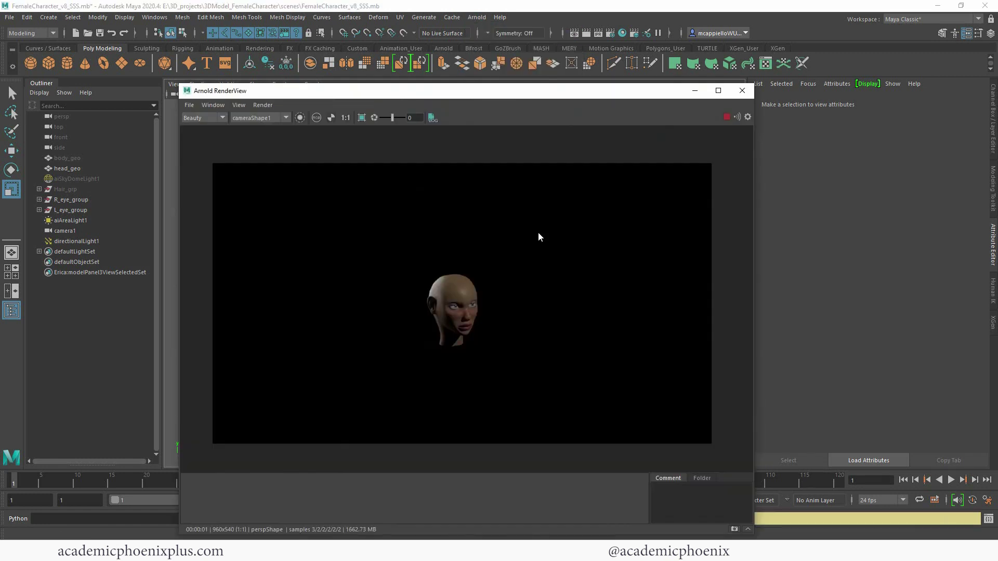
pyautogui.click(279, 120)
pyautogui.click(266, 132)
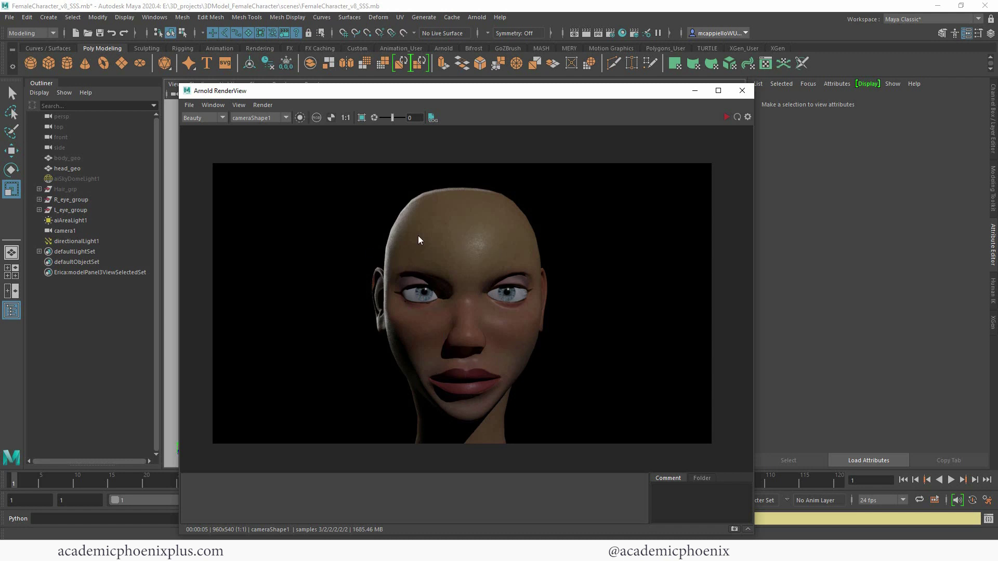
pyautogui.click(742, 91)
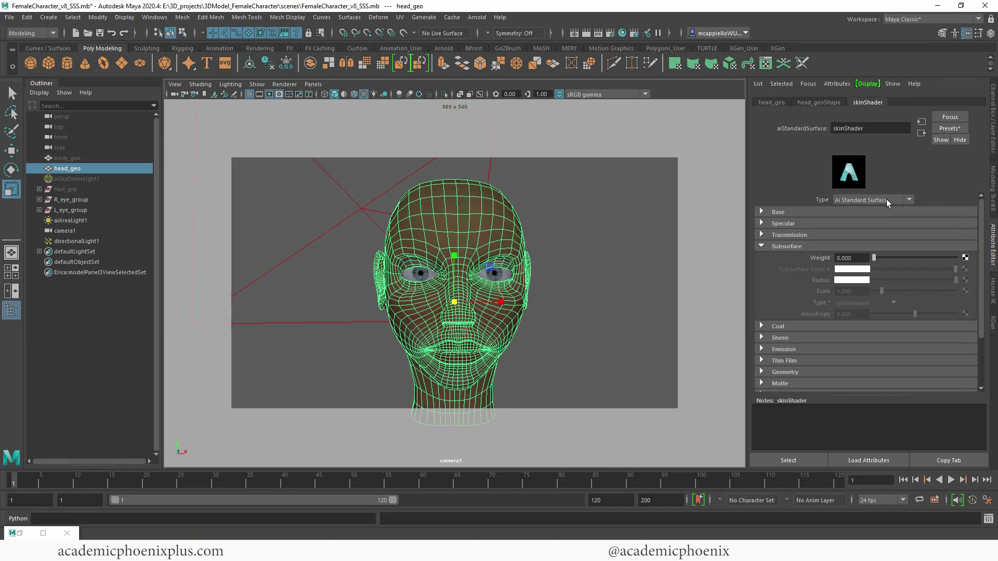
# Set the skinShader's Base weight to 1.000 and store a snapshot of the head's render
pyautogui.click(783, 211)
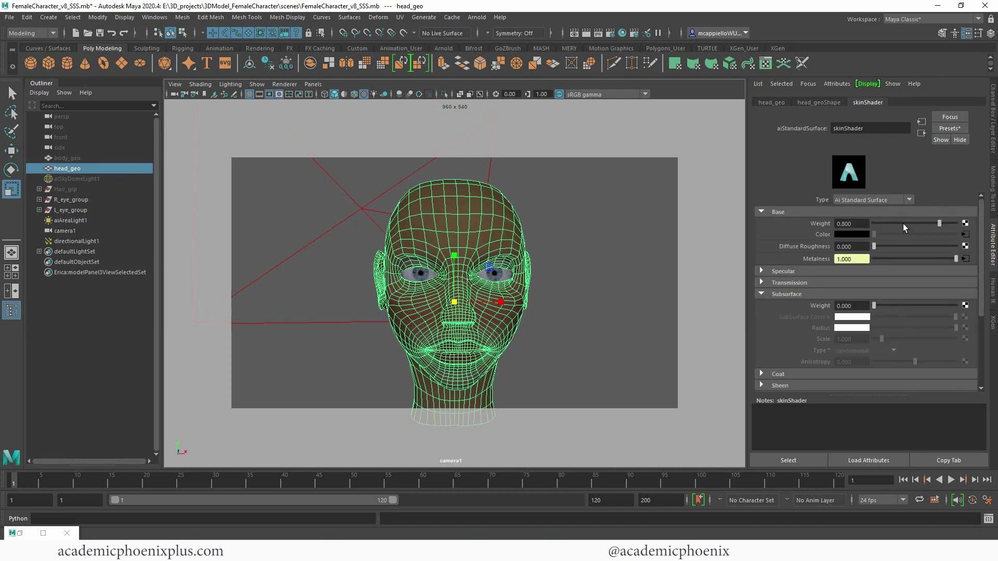
pyautogui.click(784, 212)
pyautogui.click(786, 224)
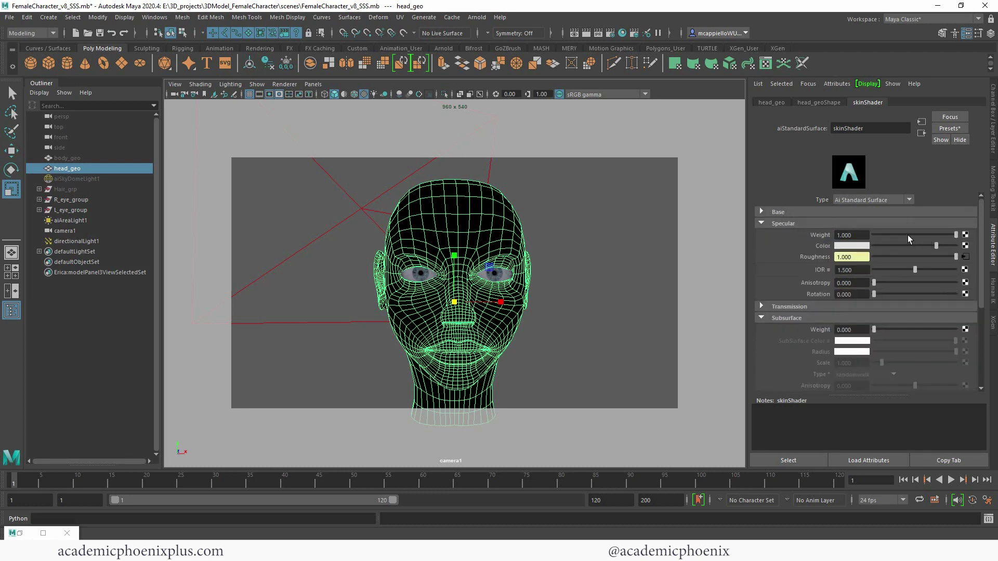
pyautogui.click(796, 223)
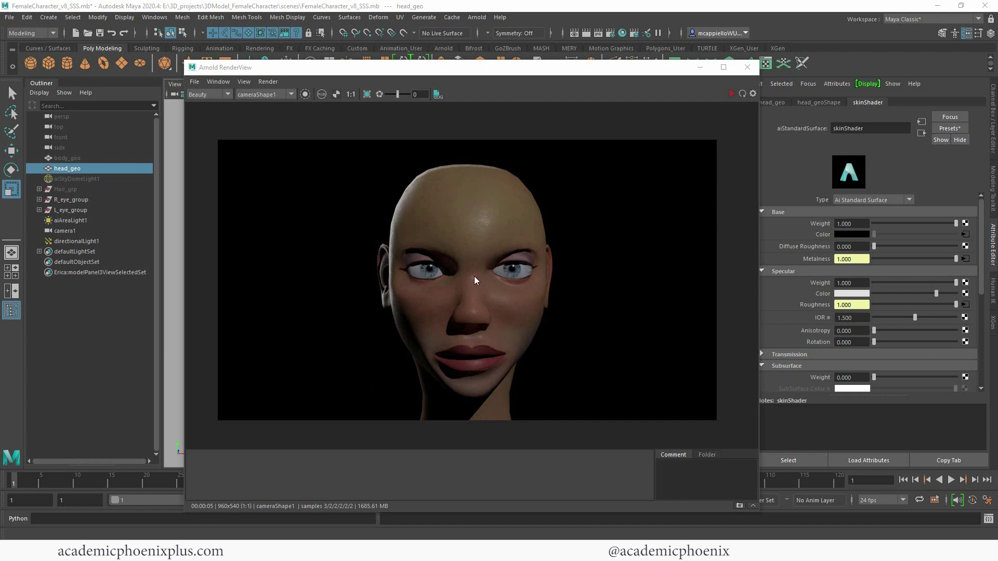
pyautogui.click(740, 506)
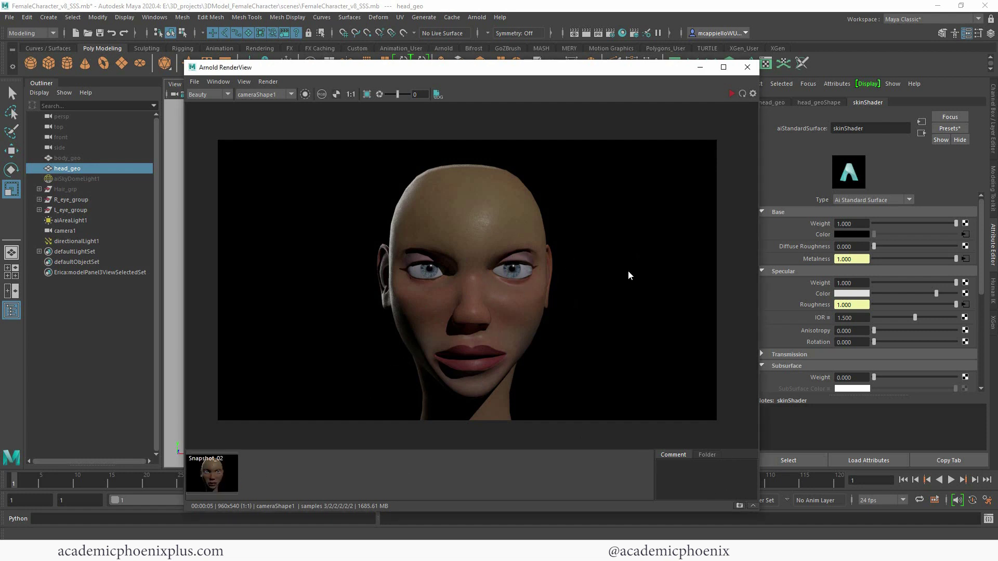
pyautogui.click(701, 68)
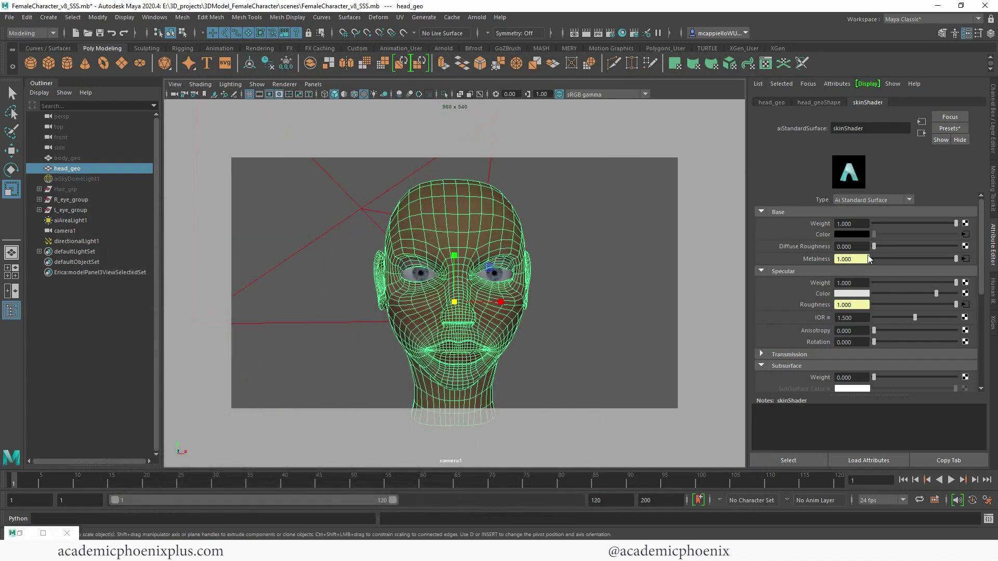
# Set the skinShader's Base weight to 0 and re-render the head
pyautogui.moveTo(891, 223); pyautogui.dragTo(865, 267)
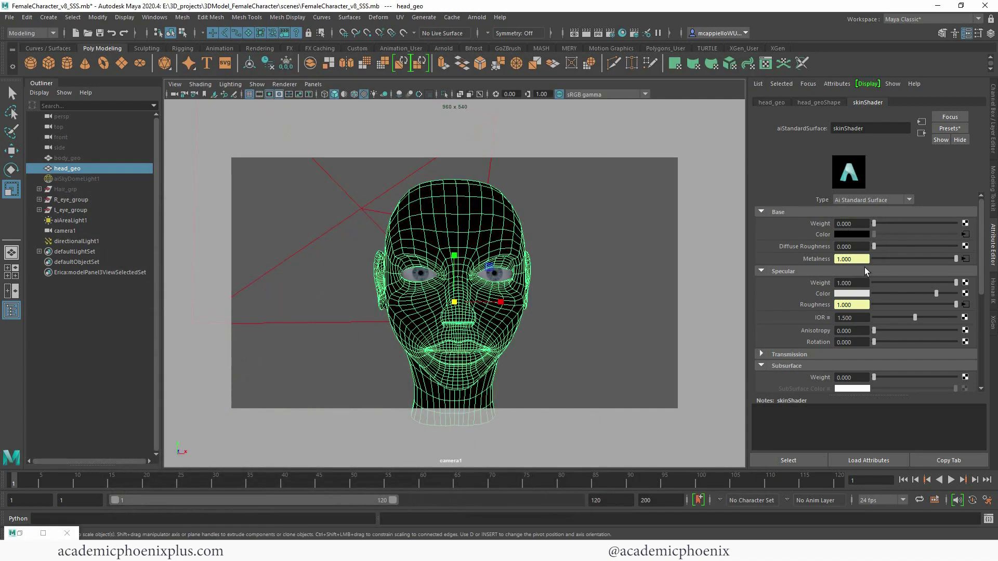
pyautogui.click(787, 271)
pyautogui.click(790, 212)
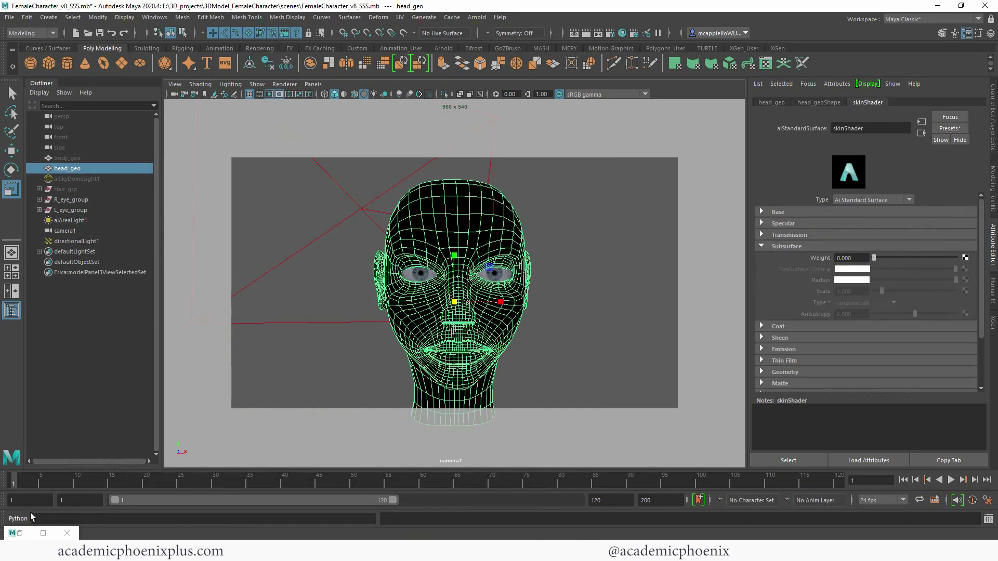
pyautogui.click(20, 534)
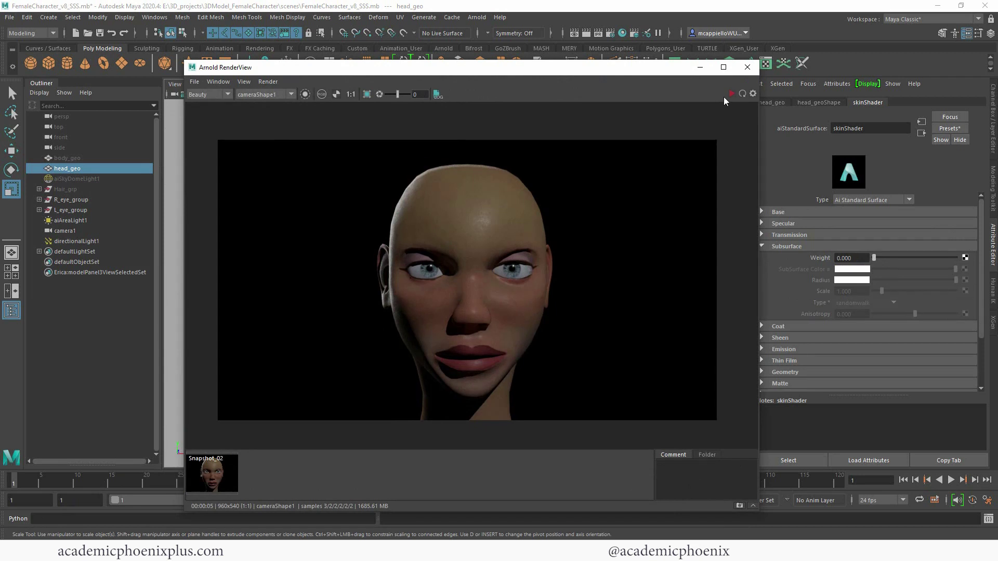
pyautogui.click(742, 93)
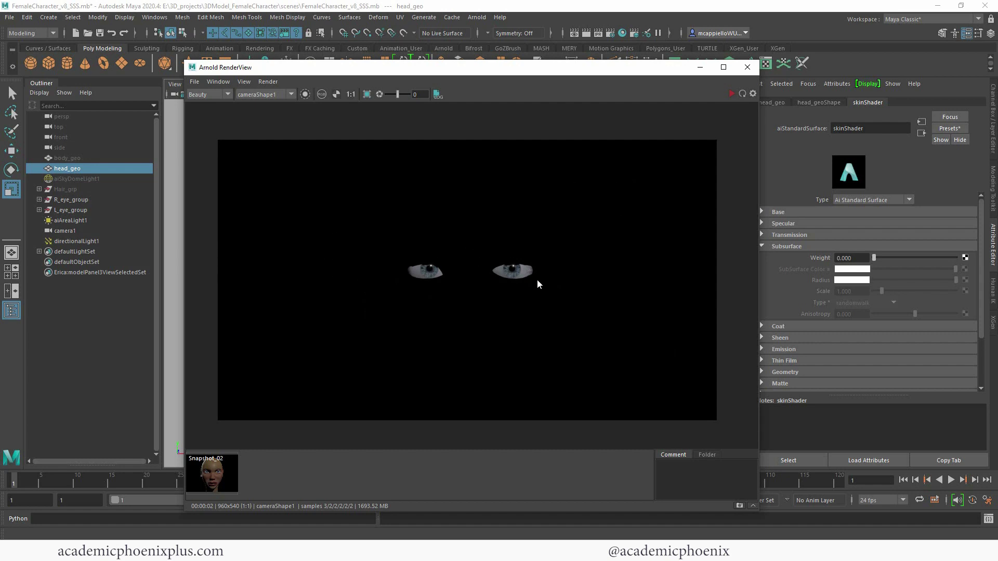
pyautogui.click(700, 70)
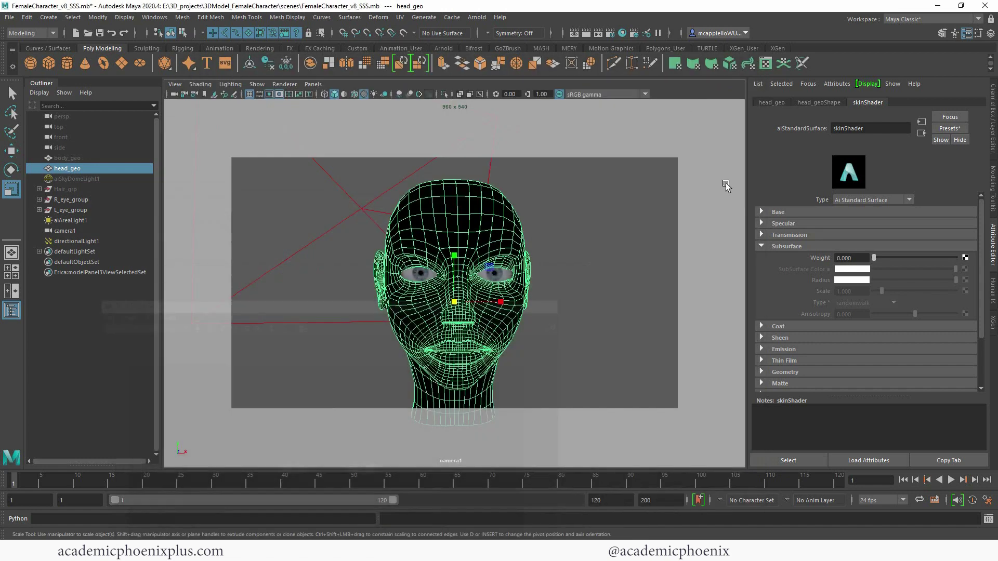
# Set the skinShader's Subsurface weight to 1.000
pyautogui.moveTo(875, 258); pyautogui.dragTo(960, 261)
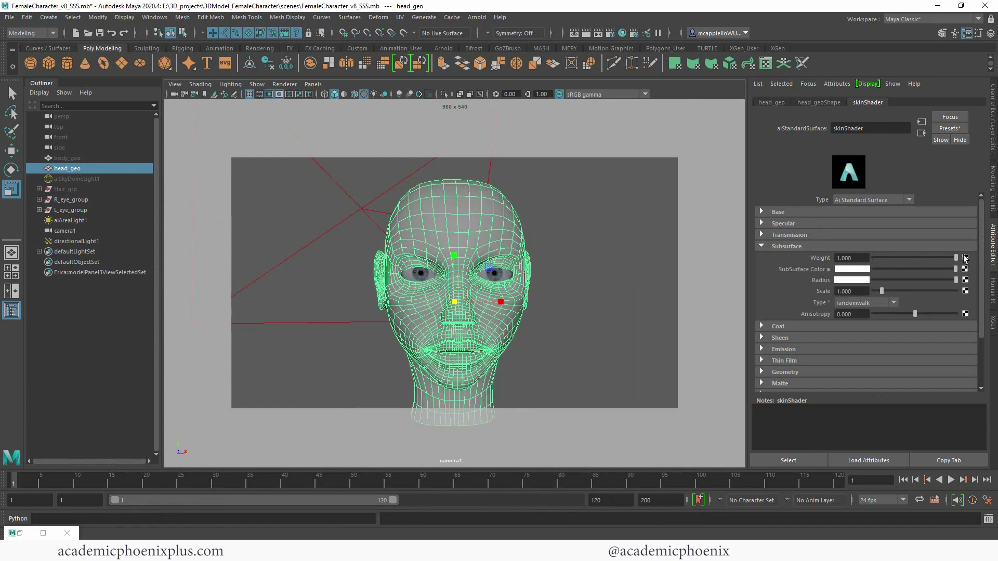
pyautogui.click(848, 258)
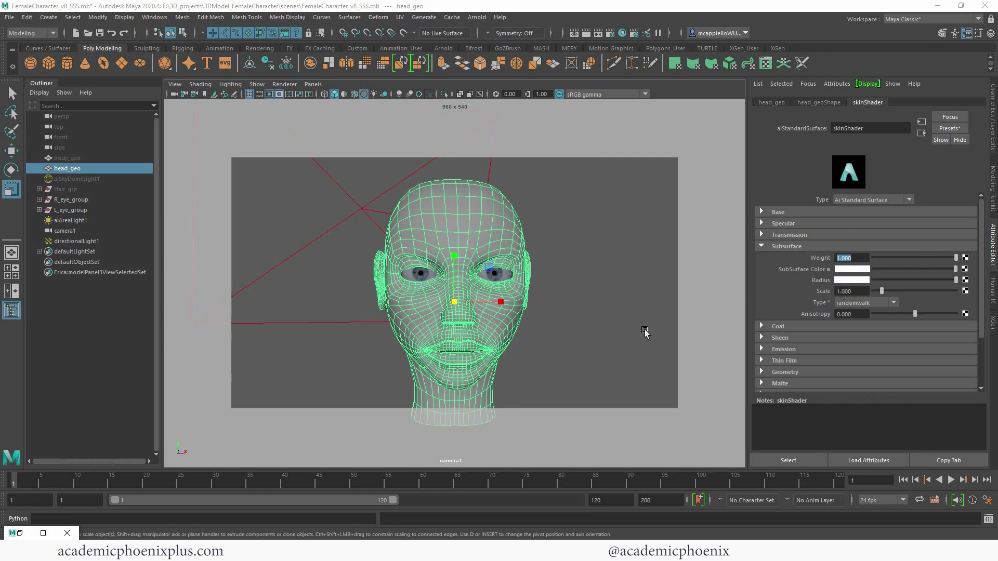
# Re-render the head with the new subsurface weight and check it against Snapshot_02
pyautogui.click(19, 533)
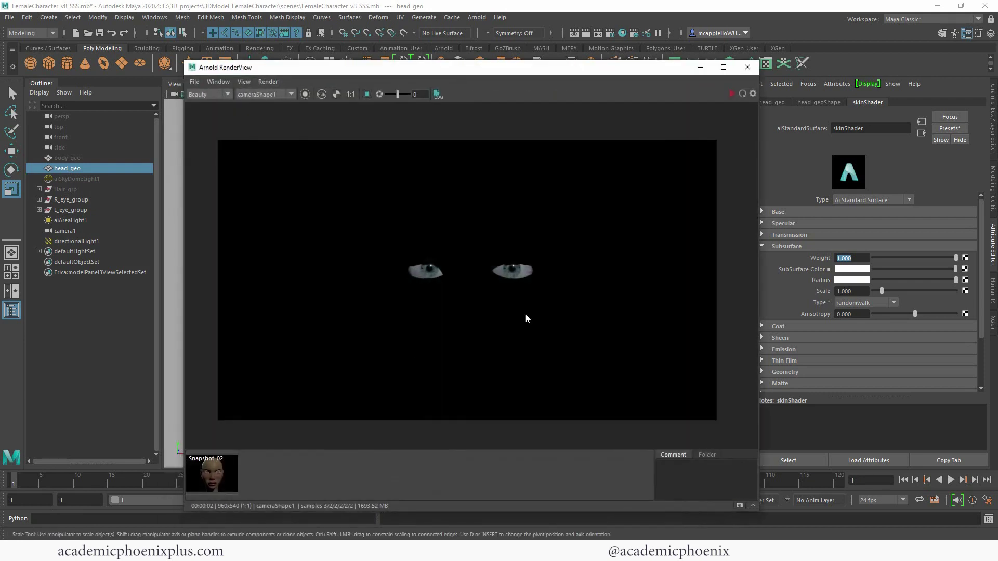
pyautogui.click(735, 93)
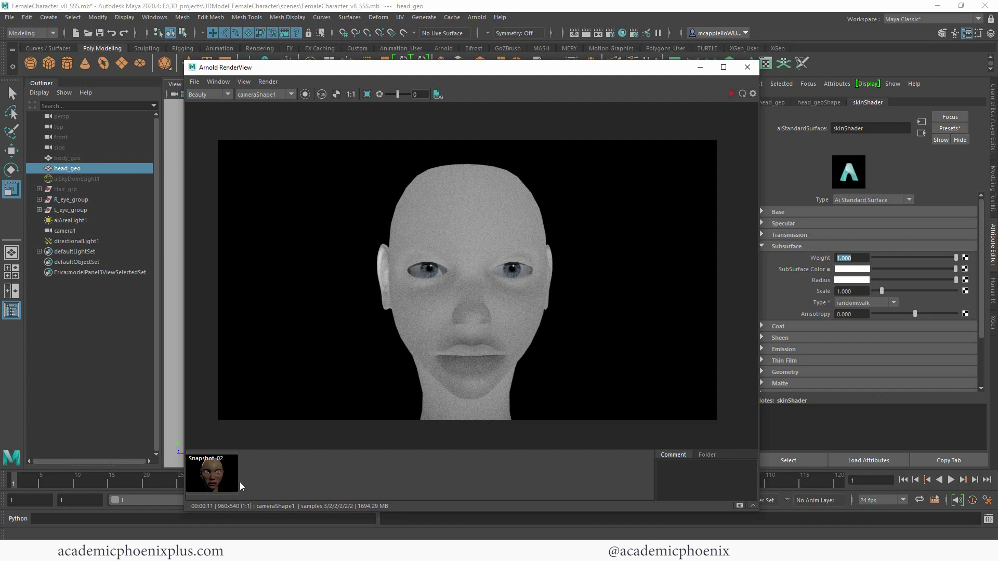
pyautogui.click(214, 480)
pyautogui.click(215, 478)
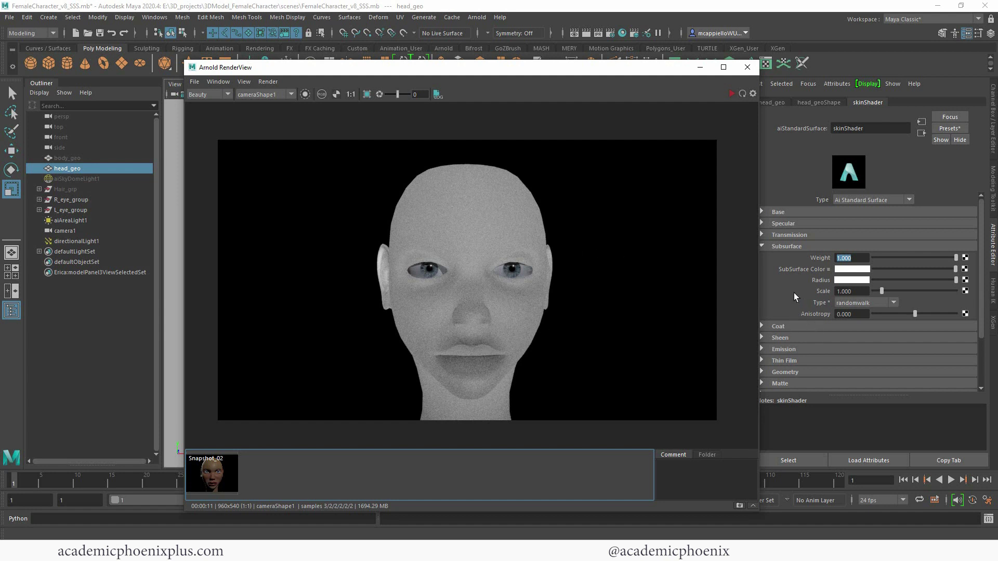
# Change the skinShader's SubSurface Color to a saturated red and re-render the head
pyautogui.click(853, 270)
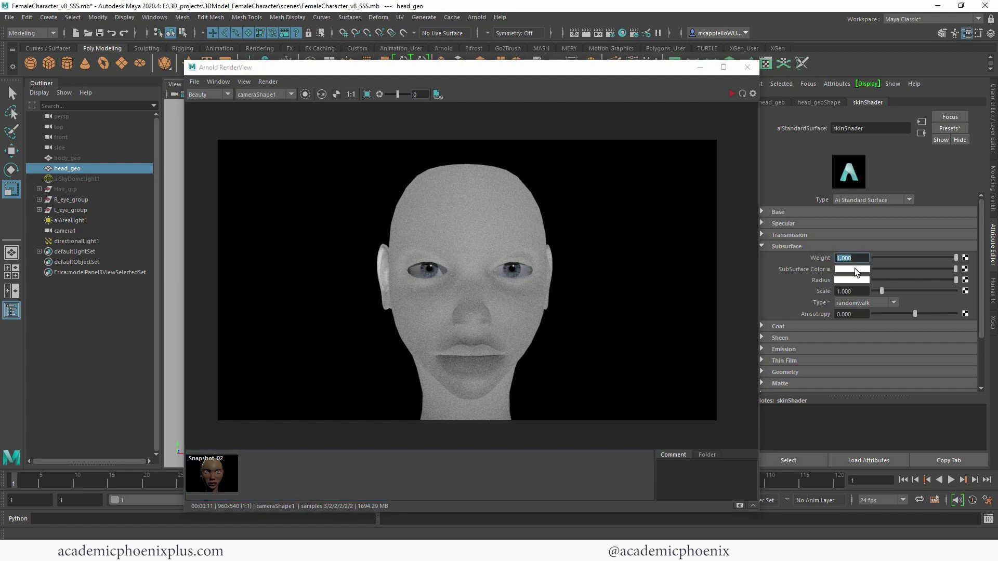
pyautogui.click(795, 262)
pyautogui.click(852, 270)
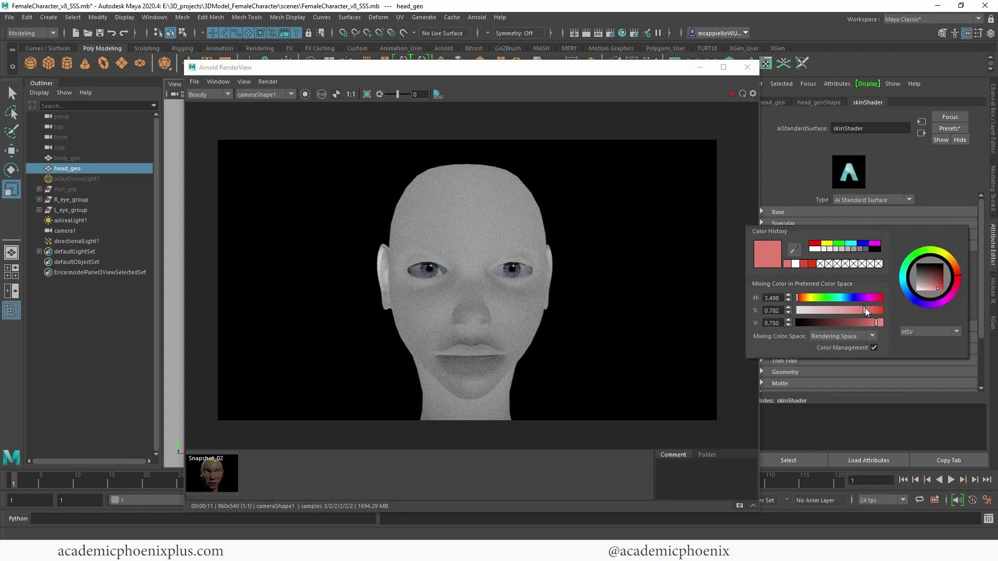
pyautogui.moveTo(865, 310); pyautogui.dragTo(872, 310)
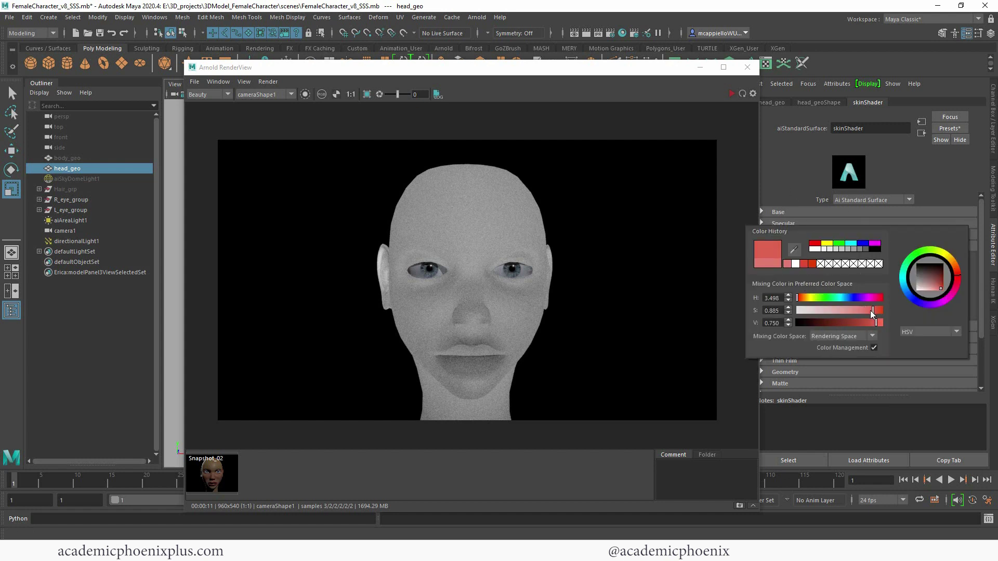
pyautogui.moveTo(960, 277); pyautogui.dragTo(960, 276)
pyautogui.moveTo(853, 326); pyautogui.dragTo(872, 323)
pyautogui.click(733, 94)
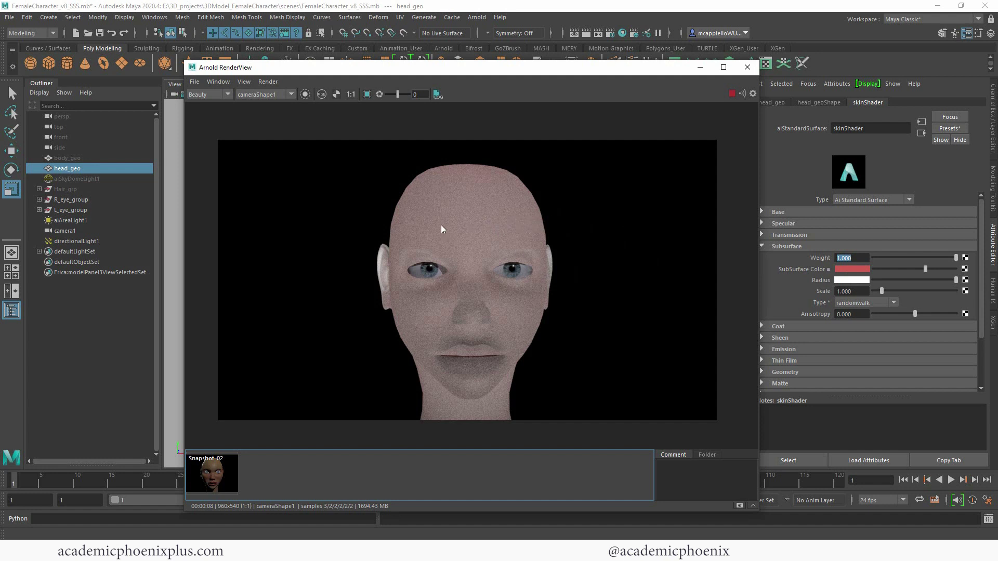
# Set the skinShader's subsurface Radius color to a light salmon red and re-render the head
pyautogui.click(857, 280)
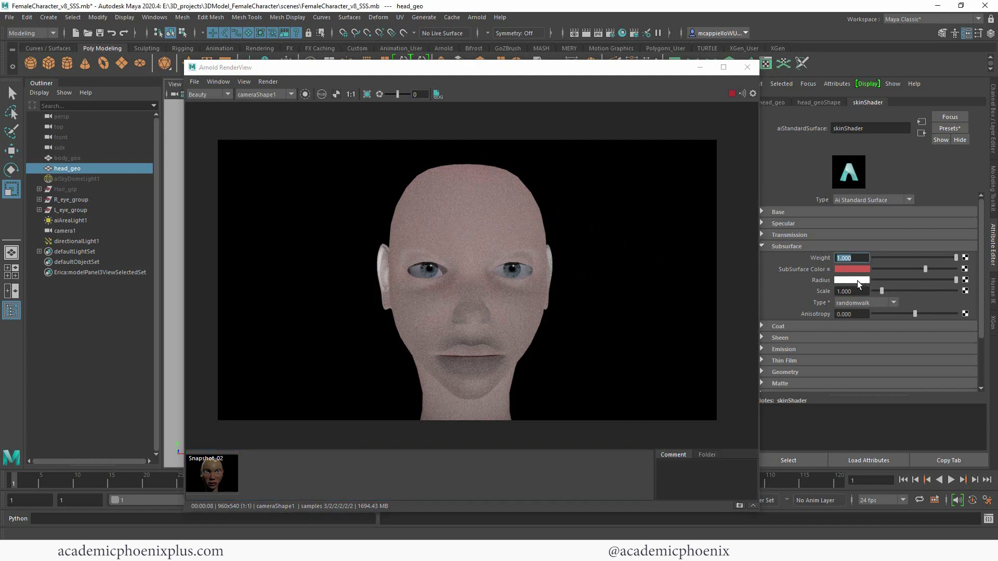
pyautogui.click(799, 276)
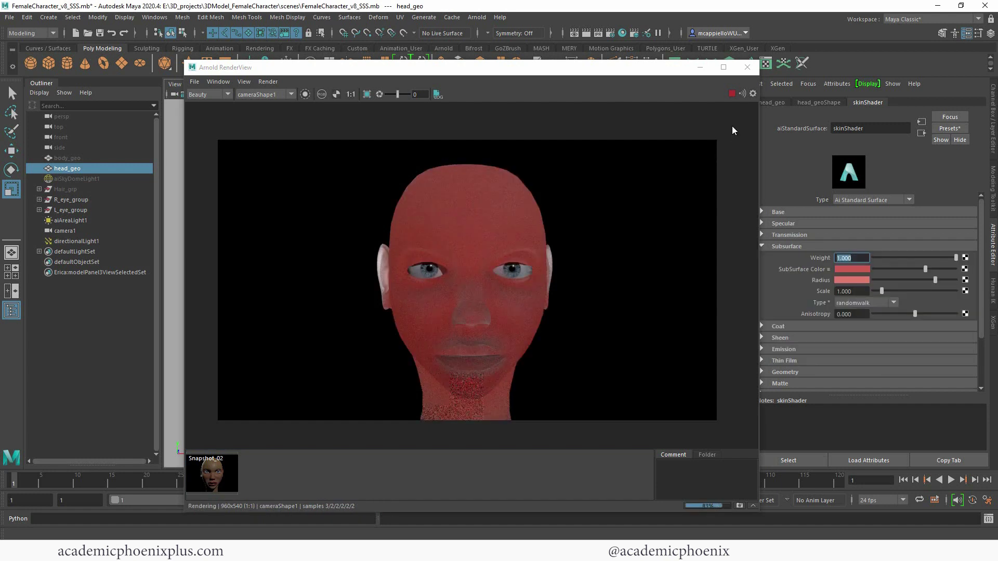
pyautogui.click(732, 94)
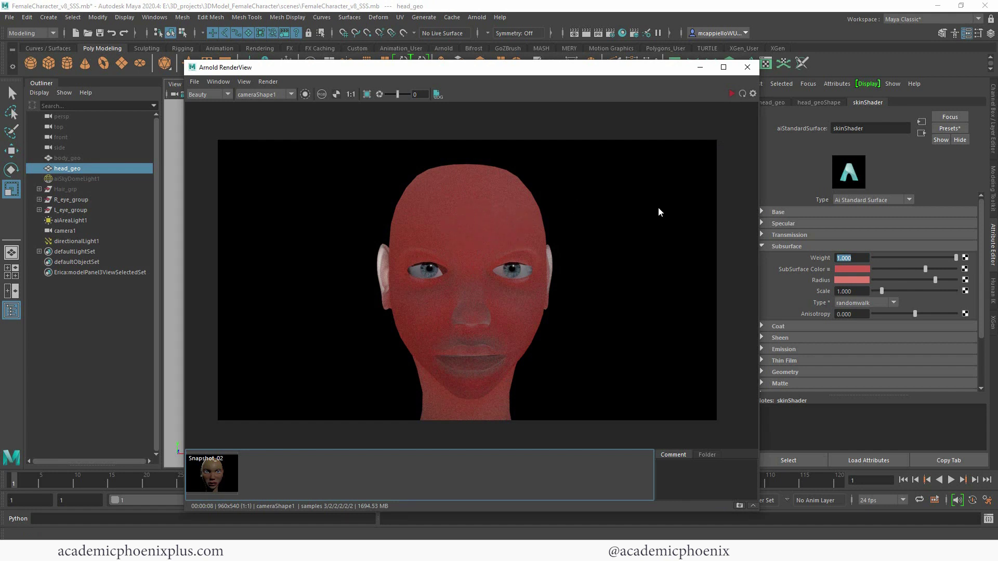
# Hide directionalLight1 and re-render the head without it
pyautogui.click(91, 241)
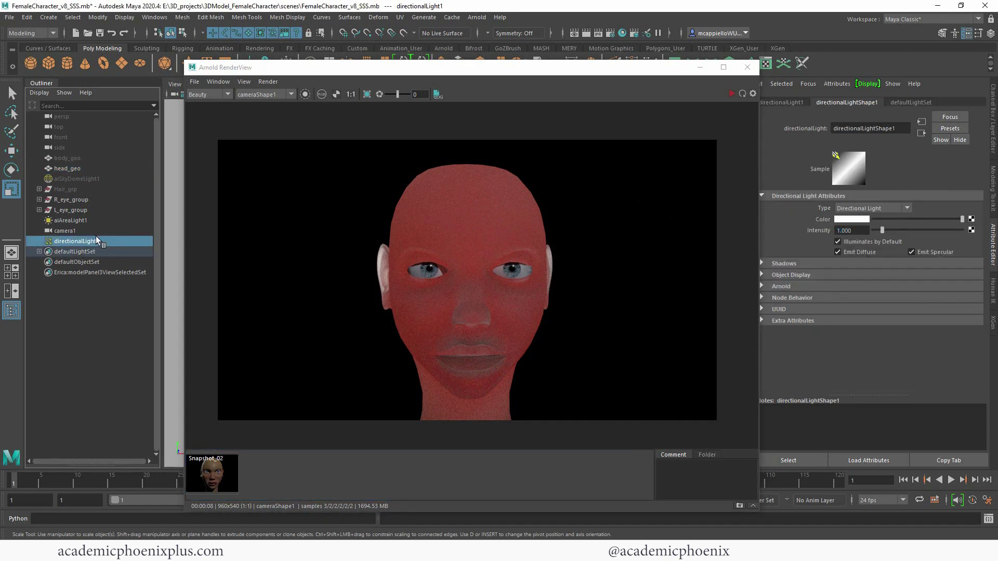
pyautogui.hotkey('ctrl', 'h')
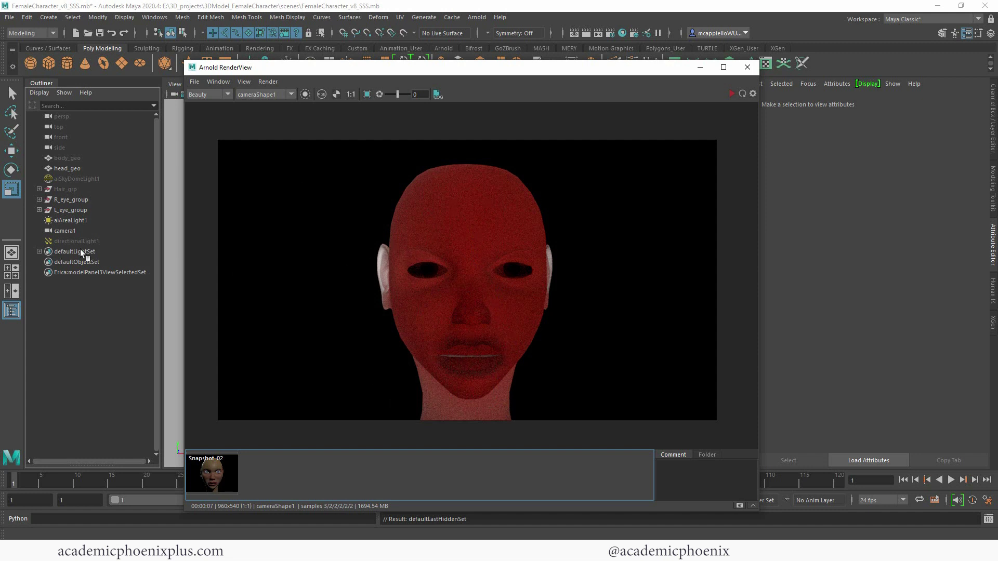
# Darken the skinShader's subsurface Radius color to a value of 0.025 and re-render the head
pyautogui.click(479, 240)
pyautogui.click(828, 103)
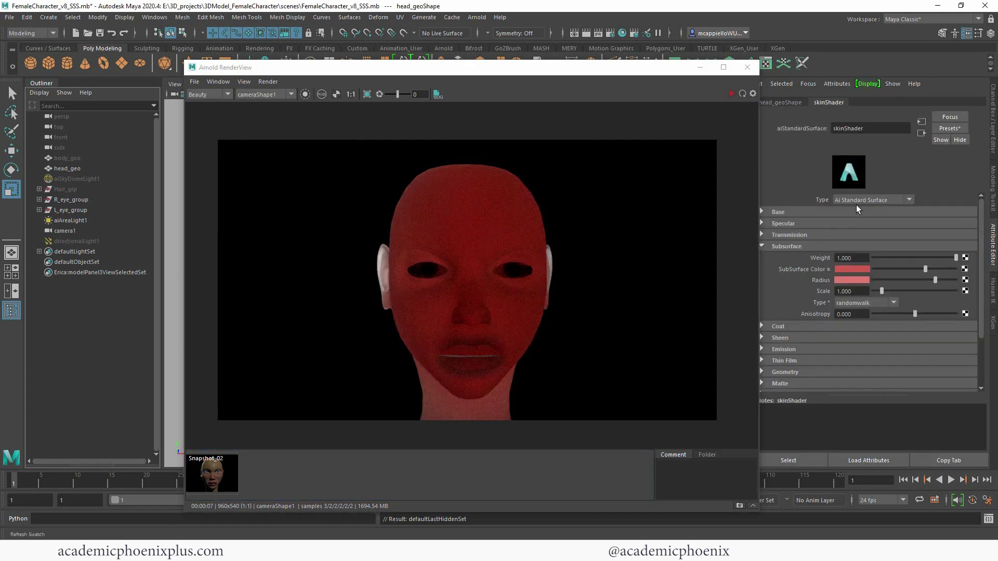
pyautogui.click(859, 282)
pyautogui.moveTo(846, 332); pyautogui.dragTo(816, 333)
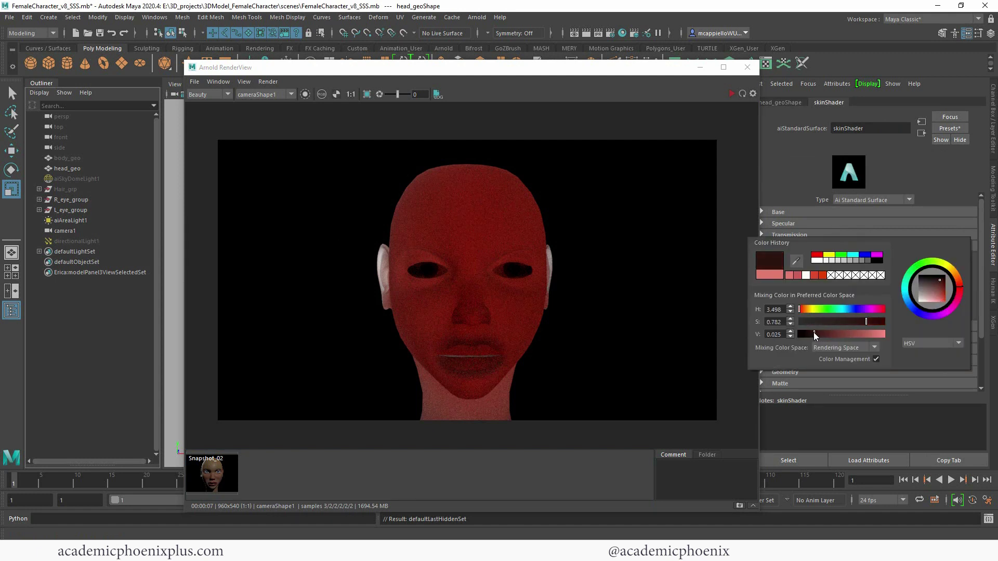
pyautogui.click(731, 94)
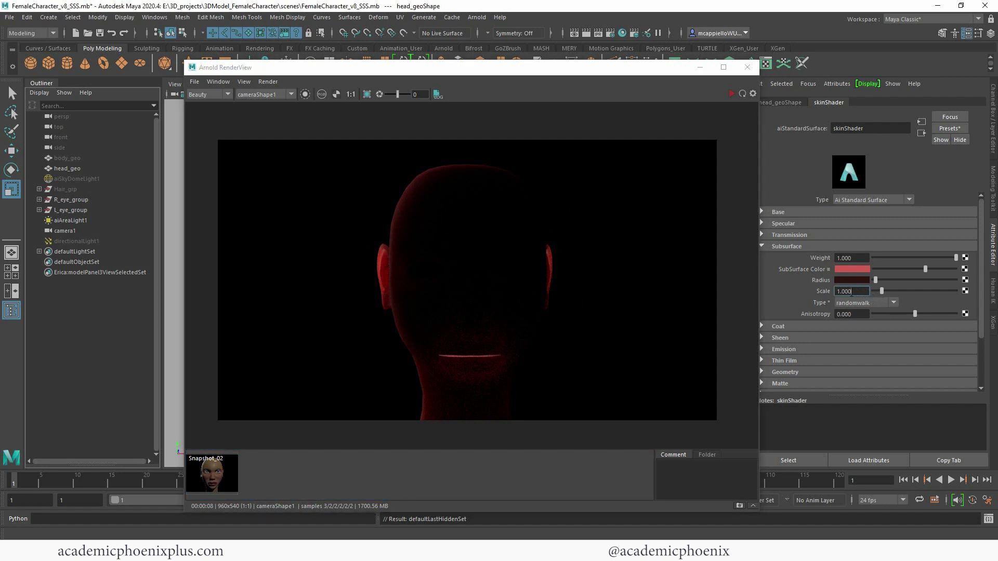
# Set the skinShader's subsurface Scale to 0.7 and re-render the head
pyautogui.click(851, 291)
pyautogui.write('0.7')
pyautogui.press('Return')
pyautogui.click(731, 94)
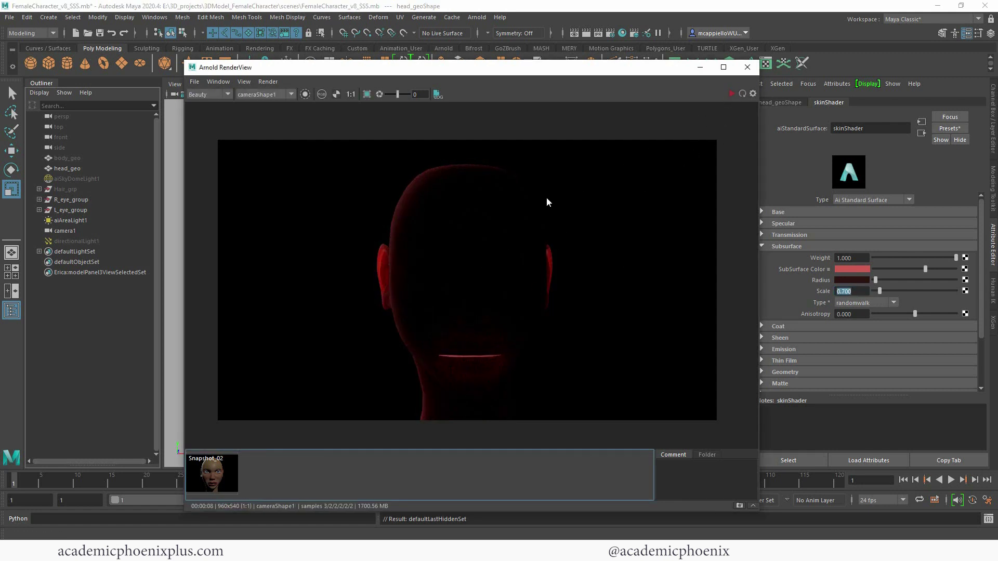
# Unhide directionalLight1 and bring the head's skinShader attributes back up
pyautogui.click(74, 241)
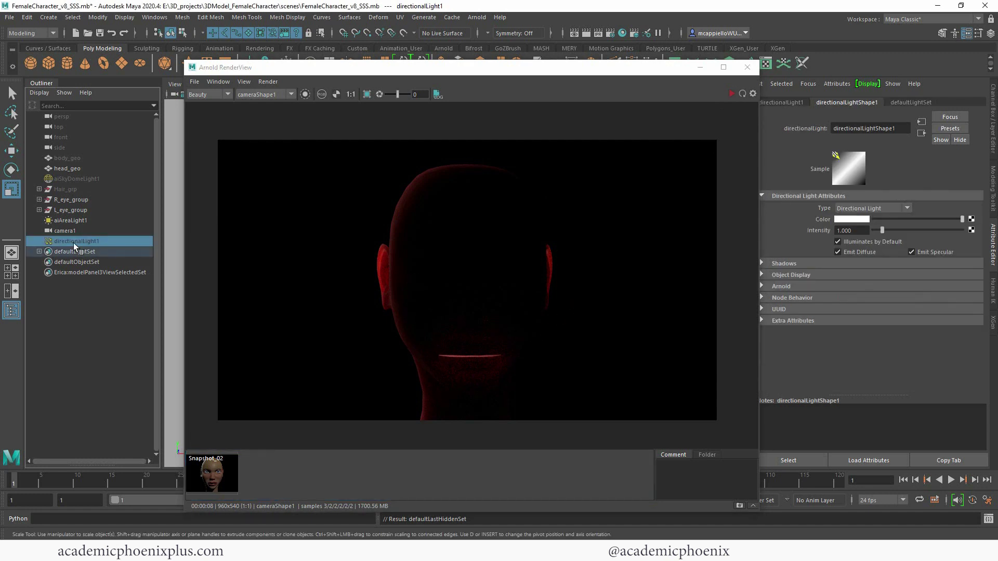
pyautogui.hotkey('shift', 'h')
pyautogui.click(485, 256)
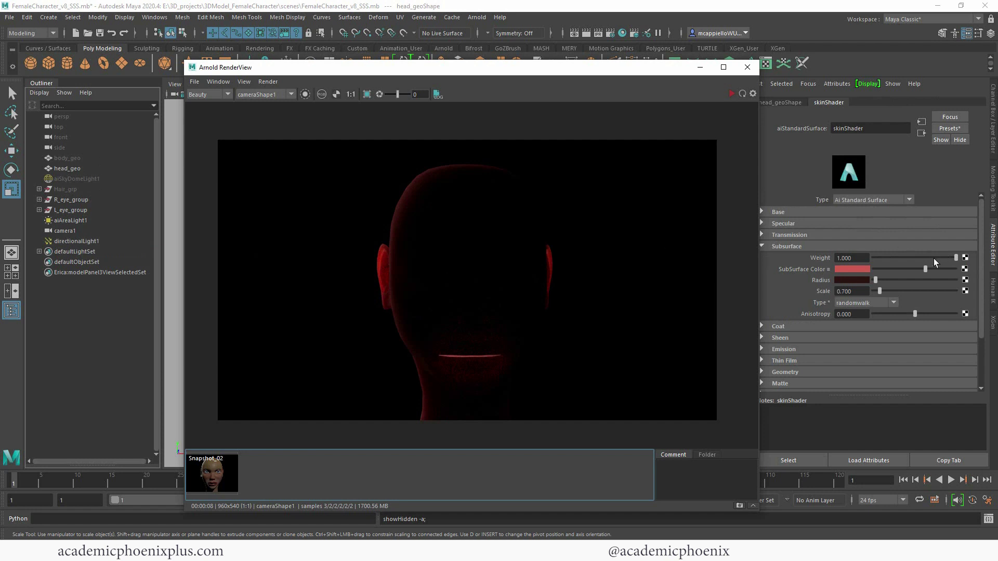
# Set the skinShader's Base weight and Specular weight to 1.000 and re-render the head
pyautogui.moveTo(655, 73); pyautogui.dragTo(612, 77)
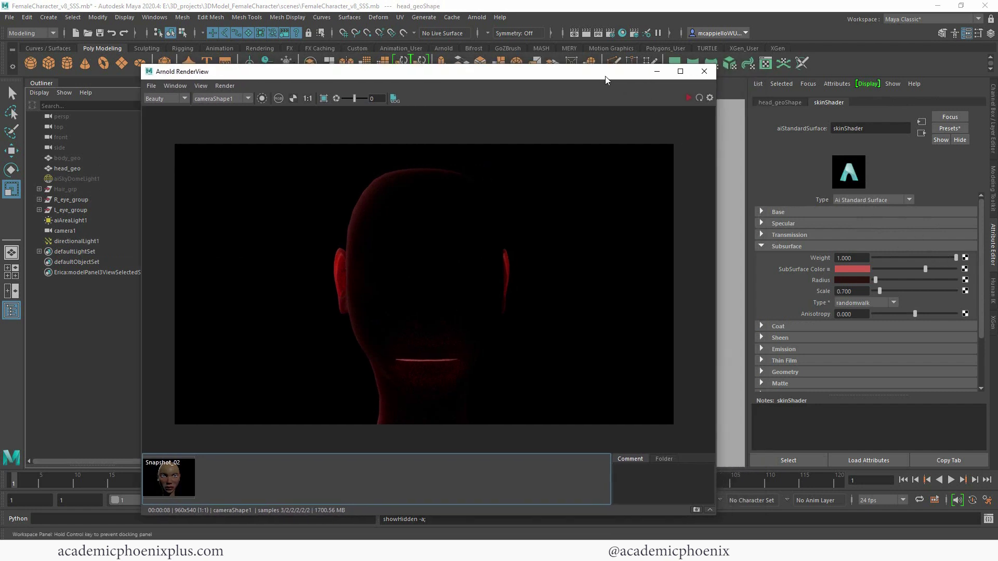
pyautogui.click(815, 211)
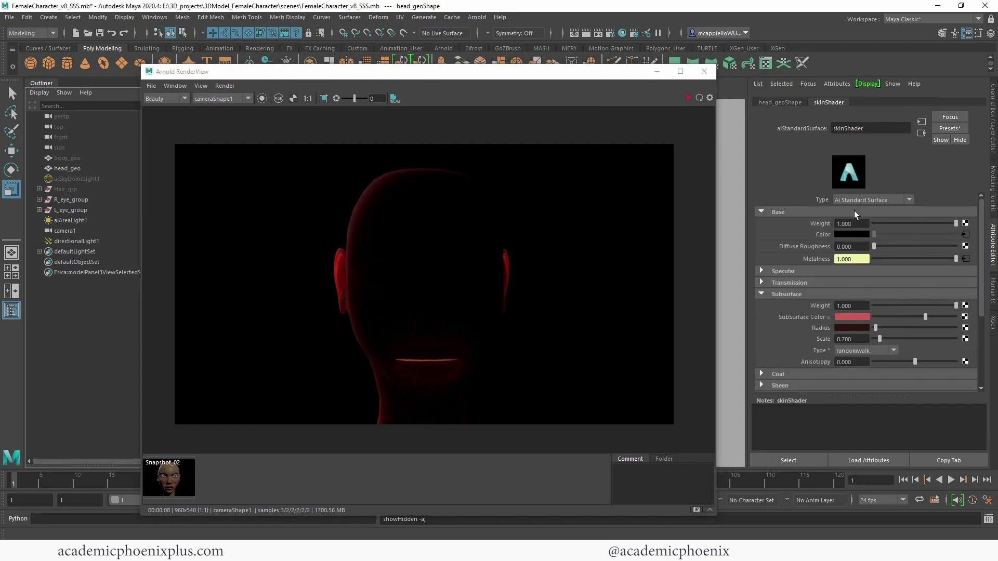
pyautogui.click(853, 211)
pyautogui.click(816, 224)
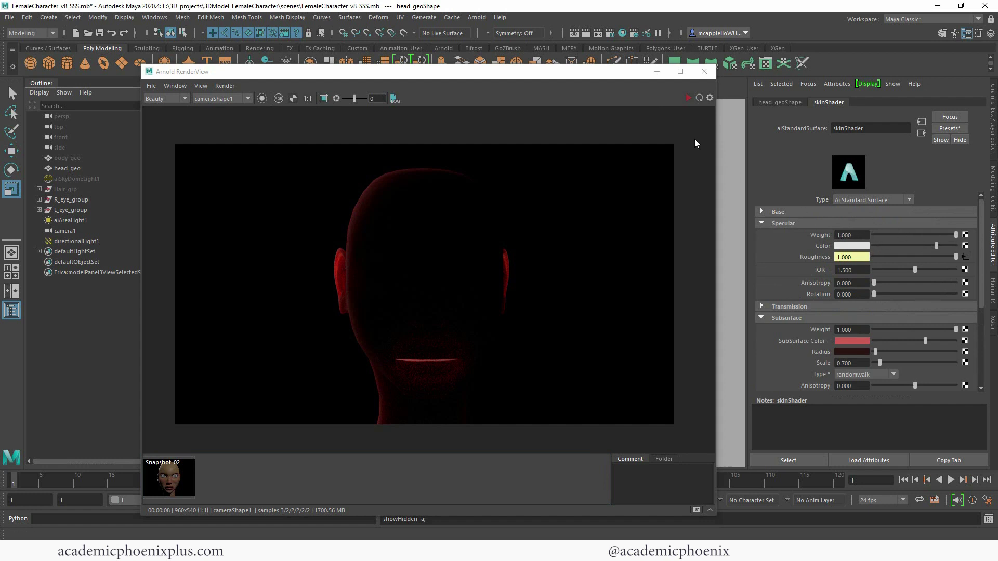
pyautogui.click(687, 98)
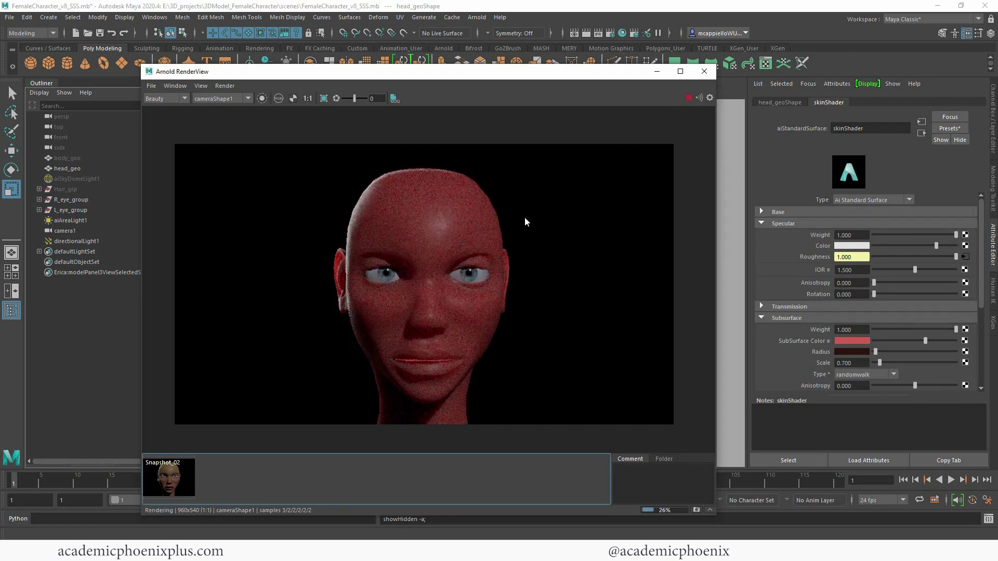
pyautogui.click(688, 98)
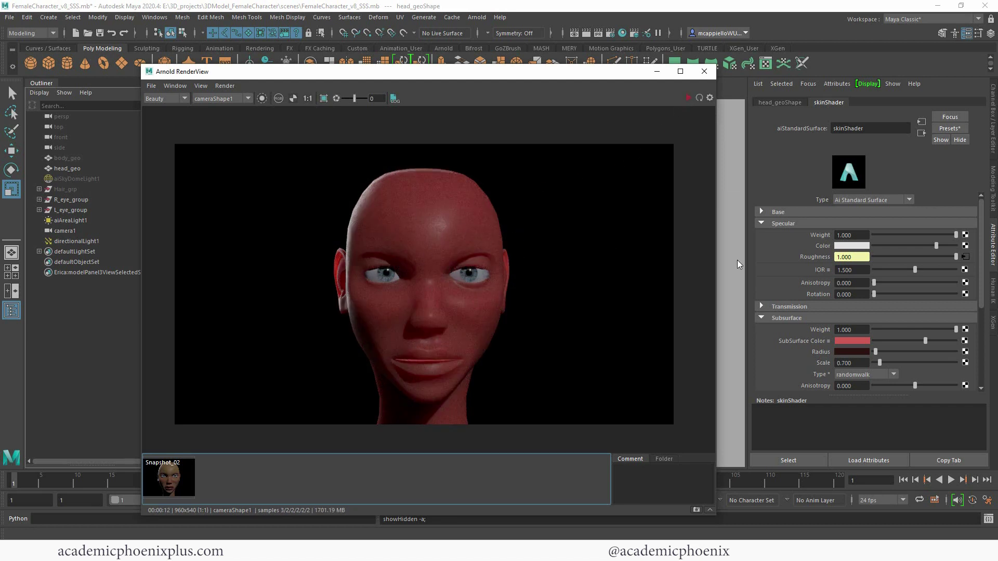
# Reduce the skinShader's Subsurface weight to 0.200 and re-render the head
pyautogui.moveTo(957, 329); pyautogui.dragTo(890, 329)
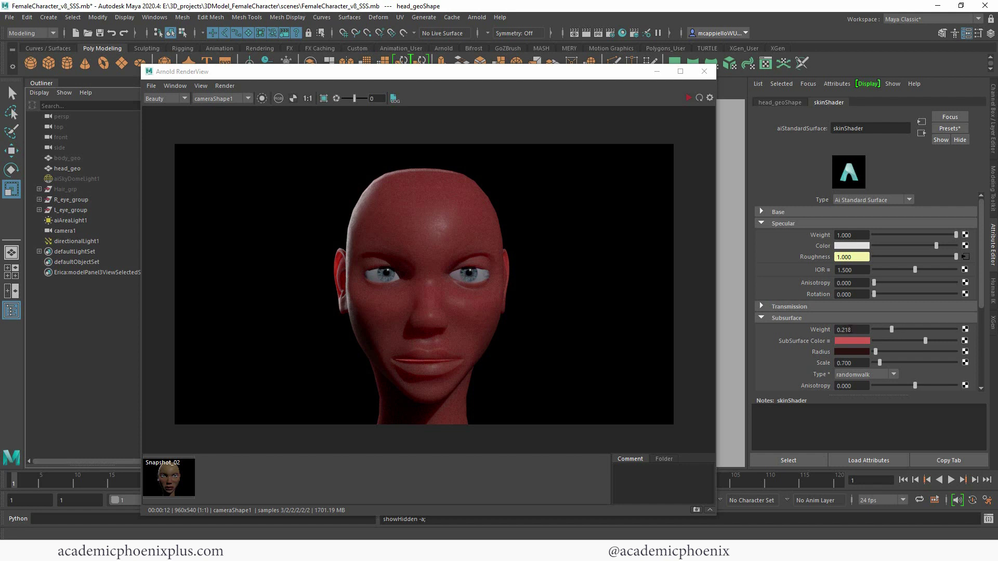
pyautogui.click(689, 98)
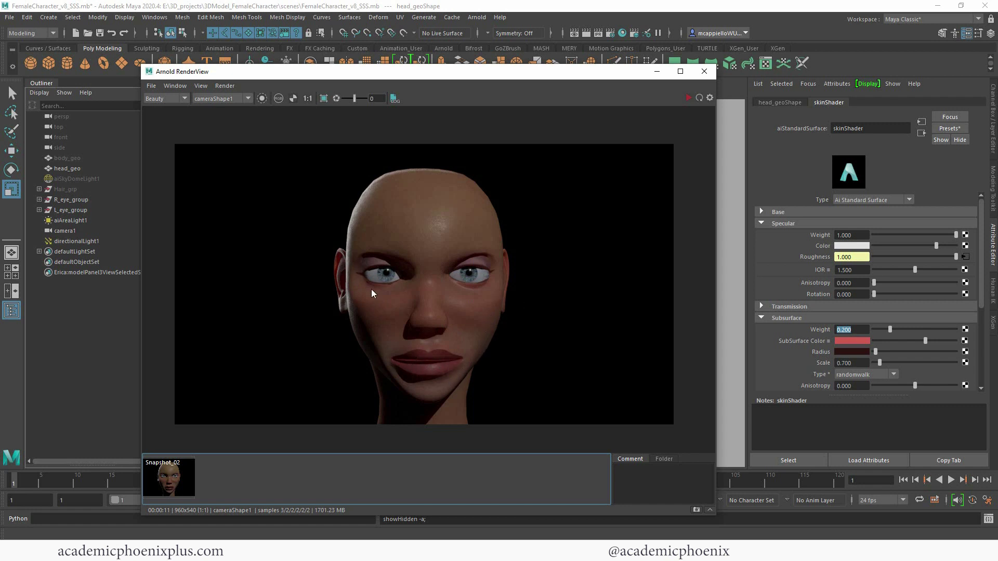
# Compare the new render with Snapshot_02 and store the new render as another snapshot
pyautogui.click(175, 472)
pyautogui.click(173, 473)
pyautogui.click(172, 472)
pyautogui.click(171, 474)
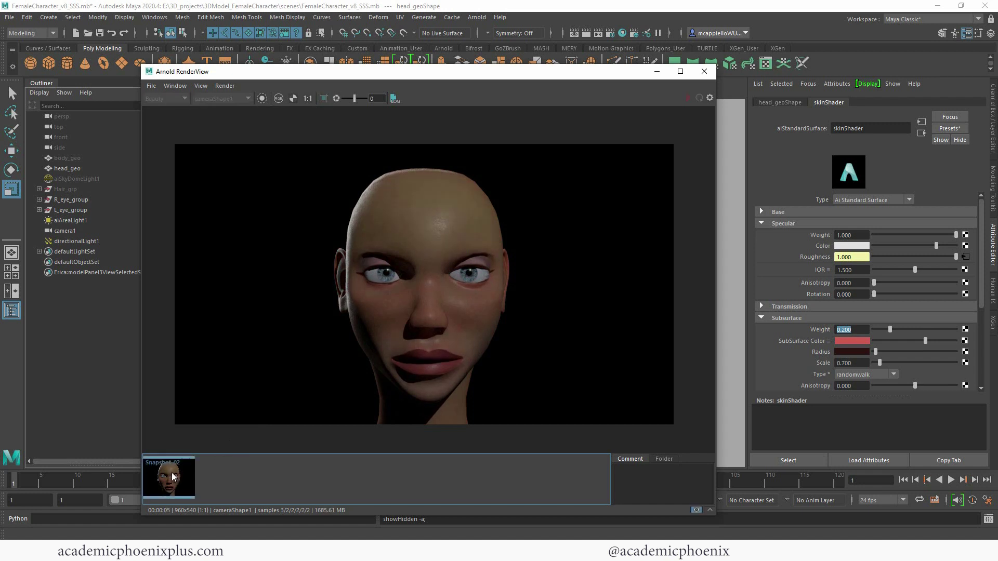
pyautogui.click(171, 472)
pyautogui.click(171, 472)
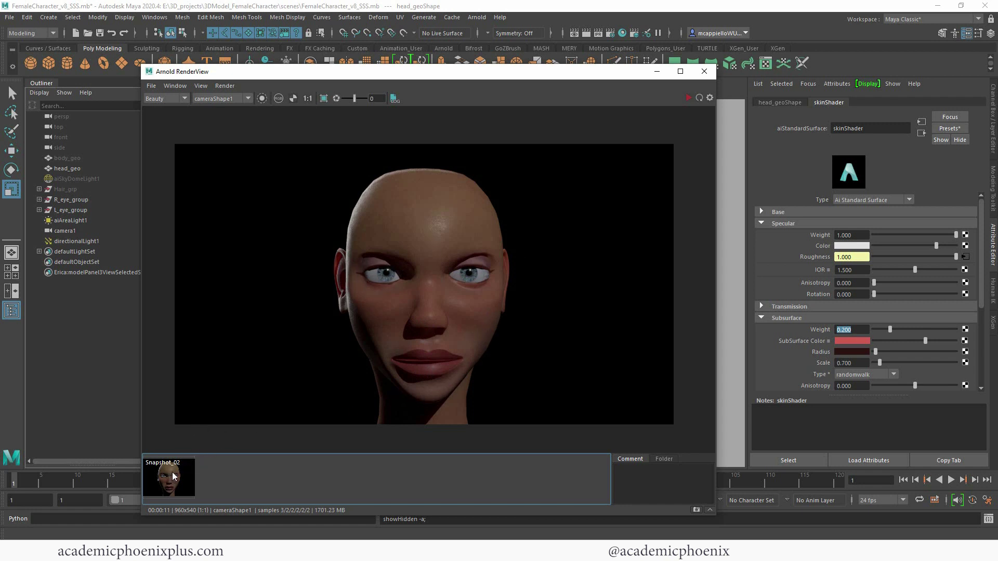
pyautogui.click(696, 510)
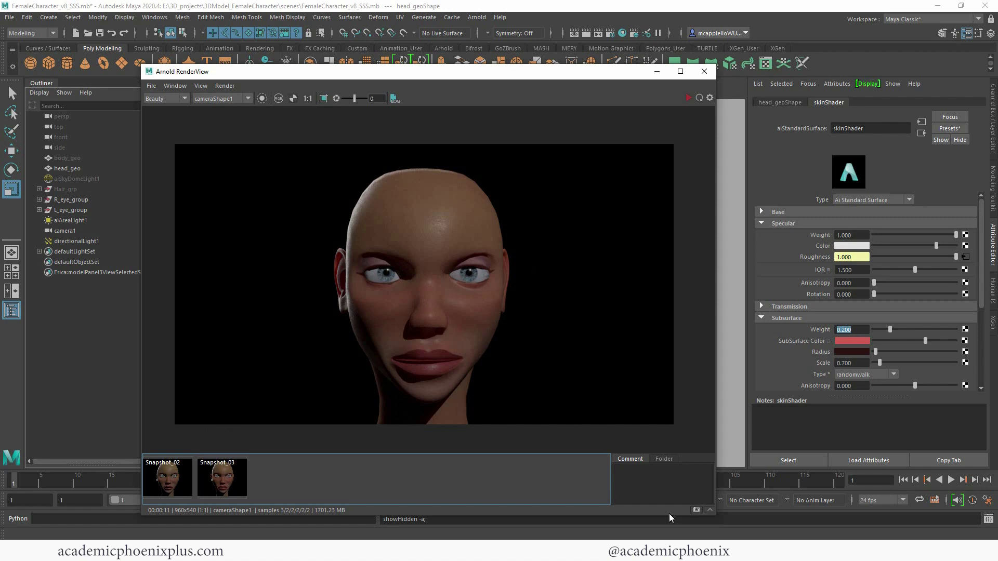
# Minimize the render window and set the skinShader's Specular weight and Base weight to 0
pyautogui.click(657, 71)
pyautogui.moveTo(896, 234); pyautogui.dragTo(841, 236)
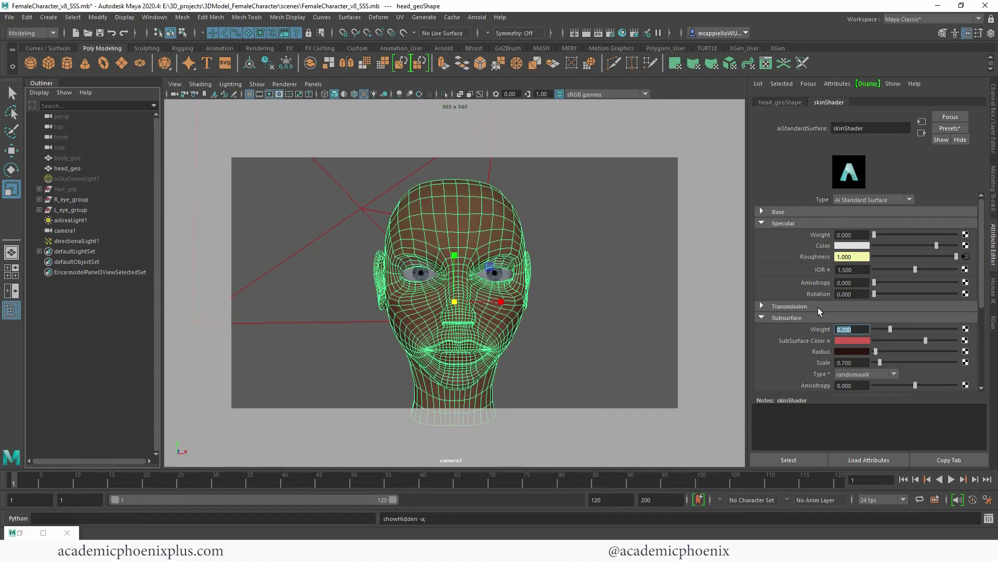
pyautogui.click(825, 212)
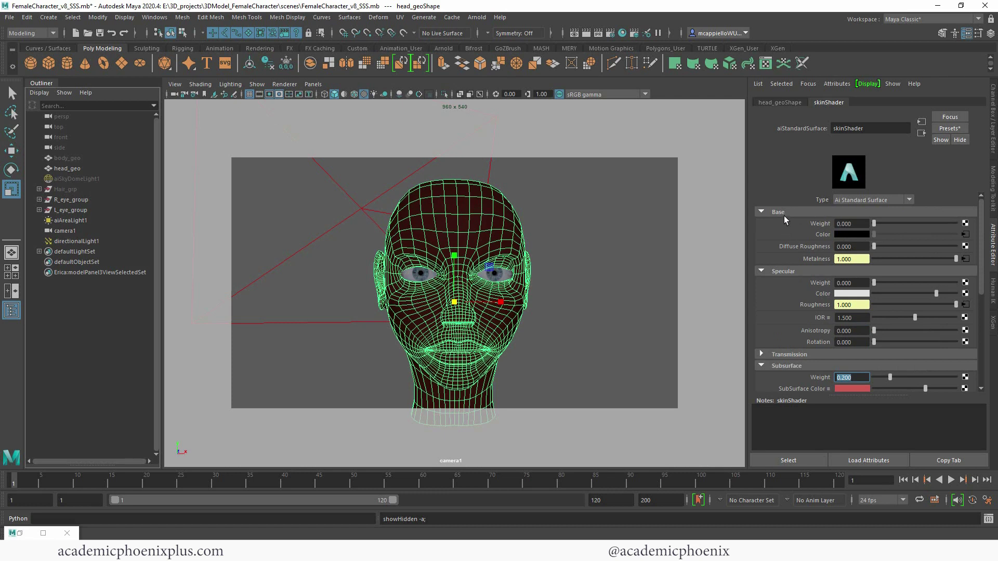
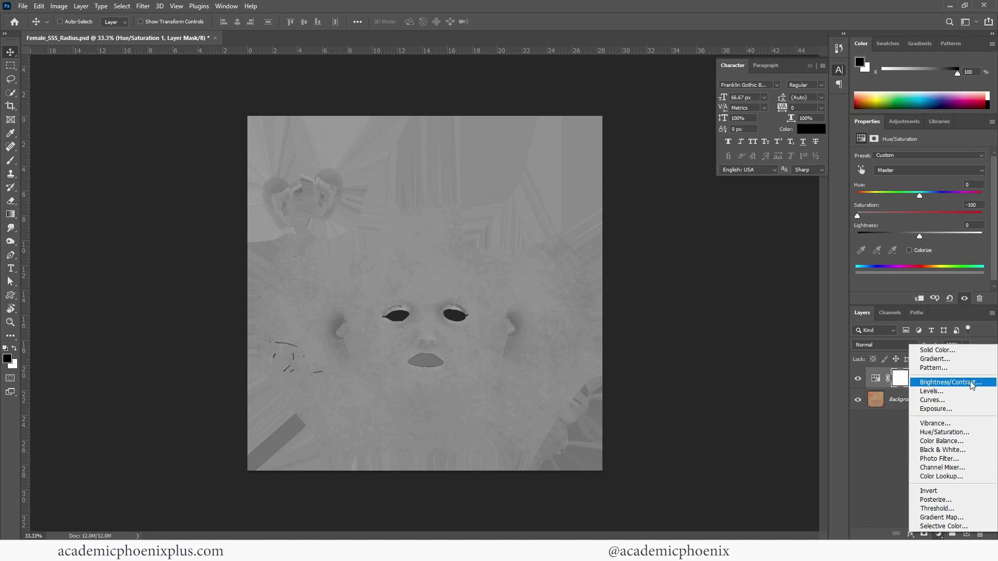
# In Photoshop, add a Brightness/Contrast adjustment layer to Female_SSS_Radius.psd with contrast 100 and brightness -64
pyautogui.click(950, 383)
pyautogui.moveTo(920, 205); pyautogui.dragTo(954, 205)
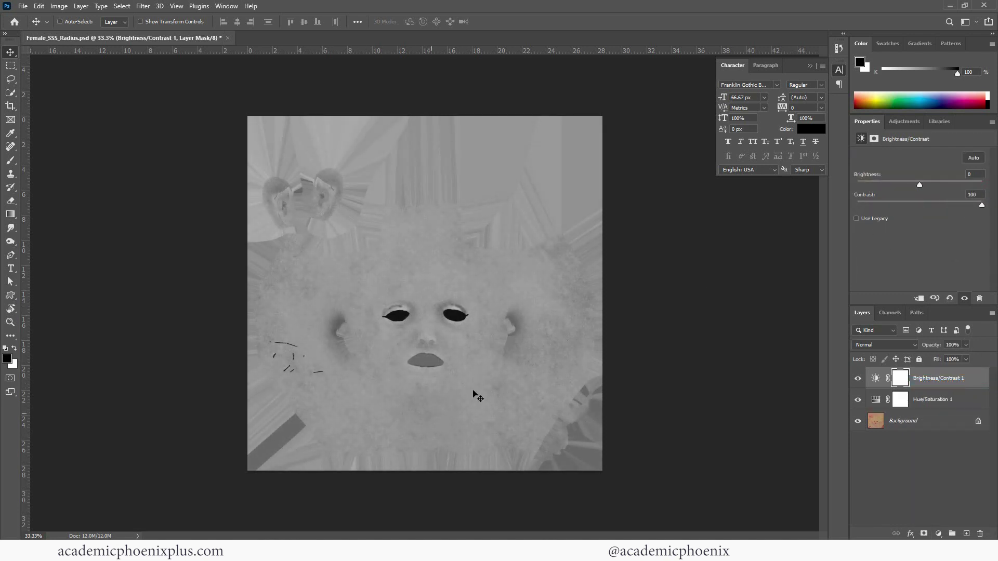
pyautogui.moveTo(919, 184); pyautogui.dragTo(896, 186)
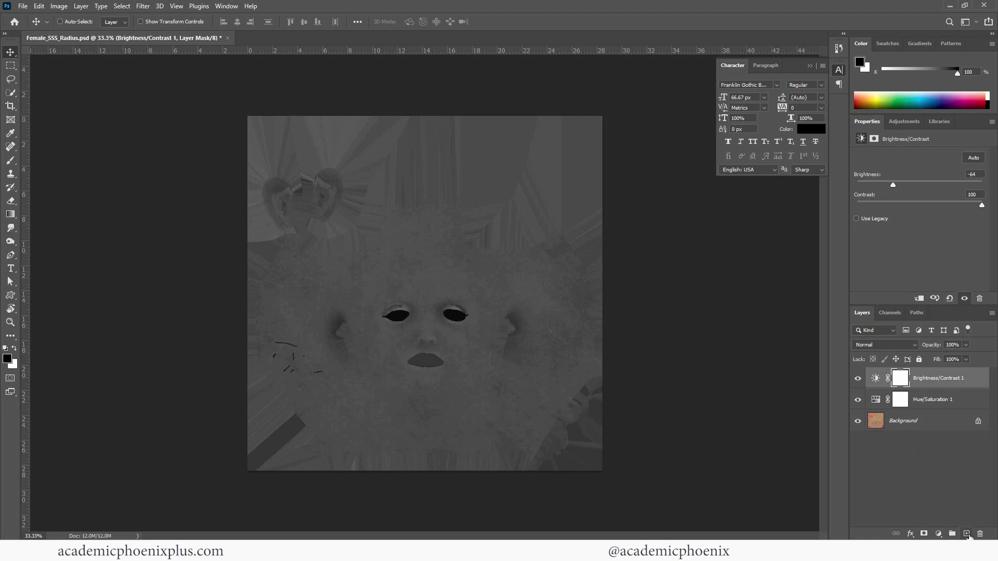
# Add a second Brightness/Contrast adjustment layer above the first, with brightness -91 and contrast 43
pyautogui.click(938, 534)
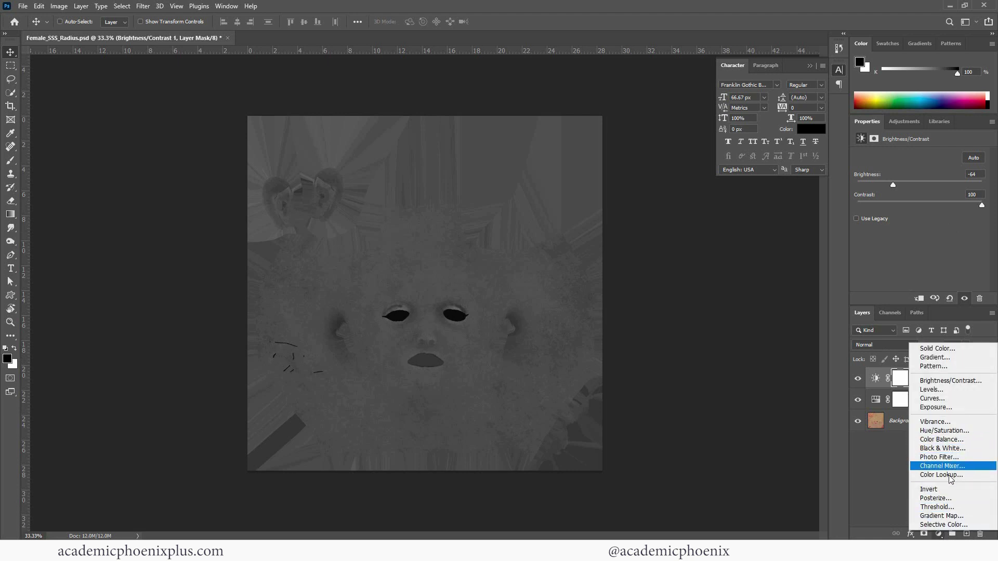
pyautogui.click(950, 381)
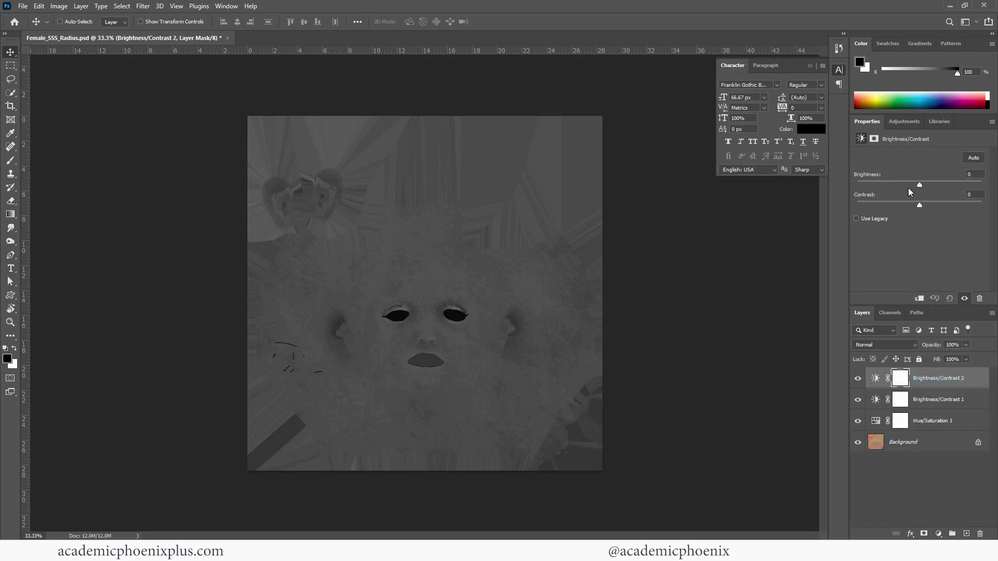
pyautogui.moveTo(917, 185); pyautogui.dragTo(947, 202)
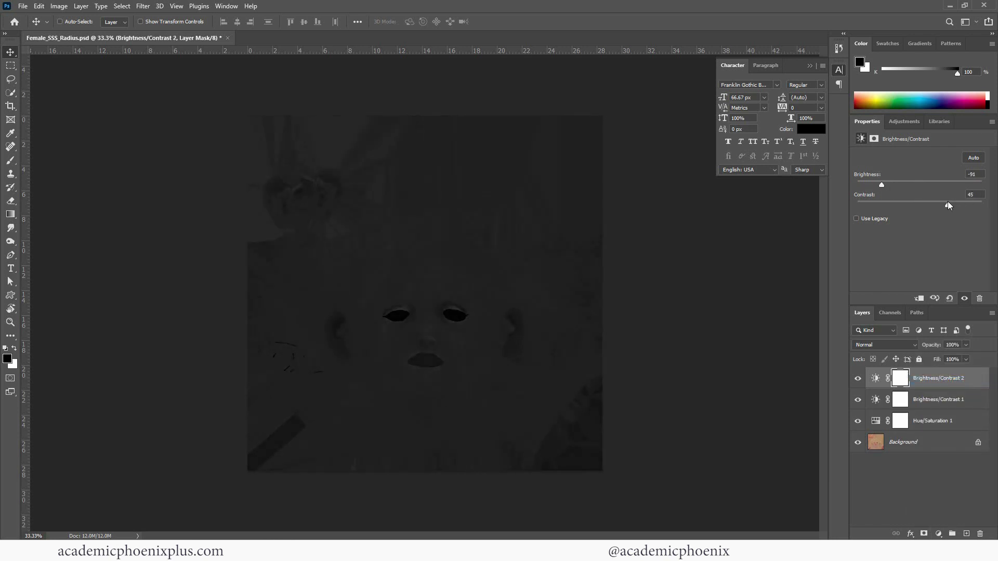
# Paint black with a 200 px brush on the Brightness/Contrast 2 layer mask over the two detached ears
pyautogui.click(897, 381)
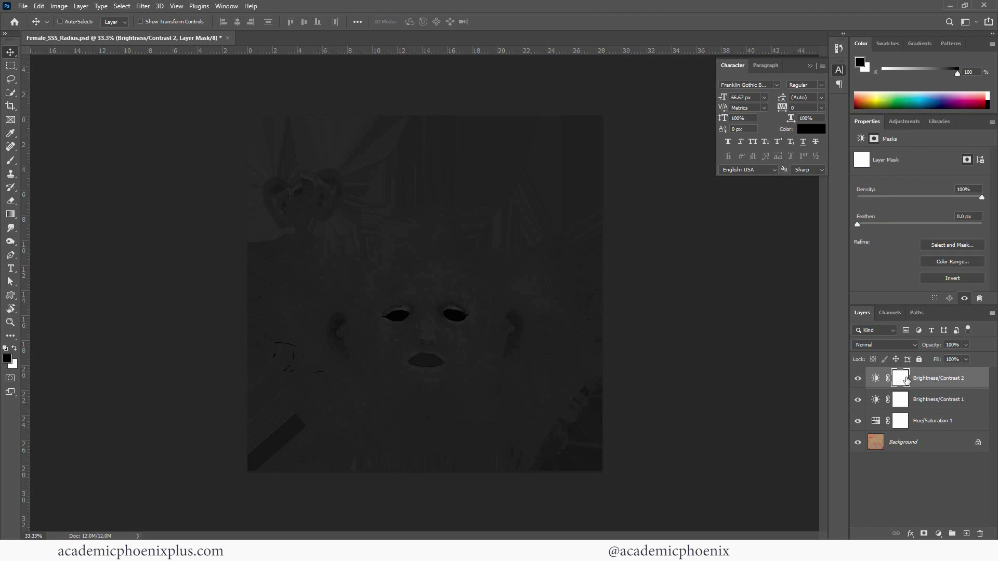
pyautogui.click(10, 161)
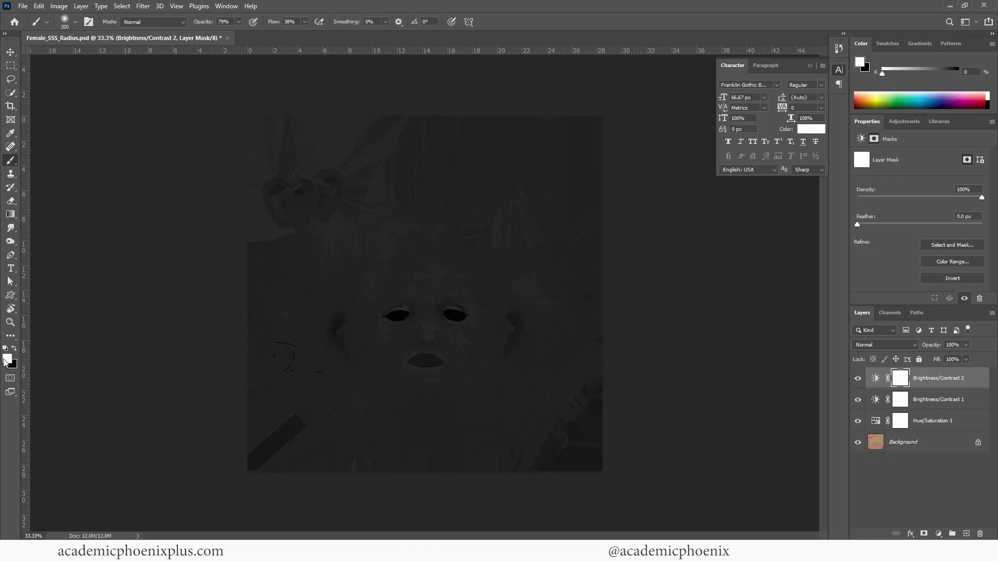
pyautogui.click(15, 349)
pyautogui.click(14, 348)
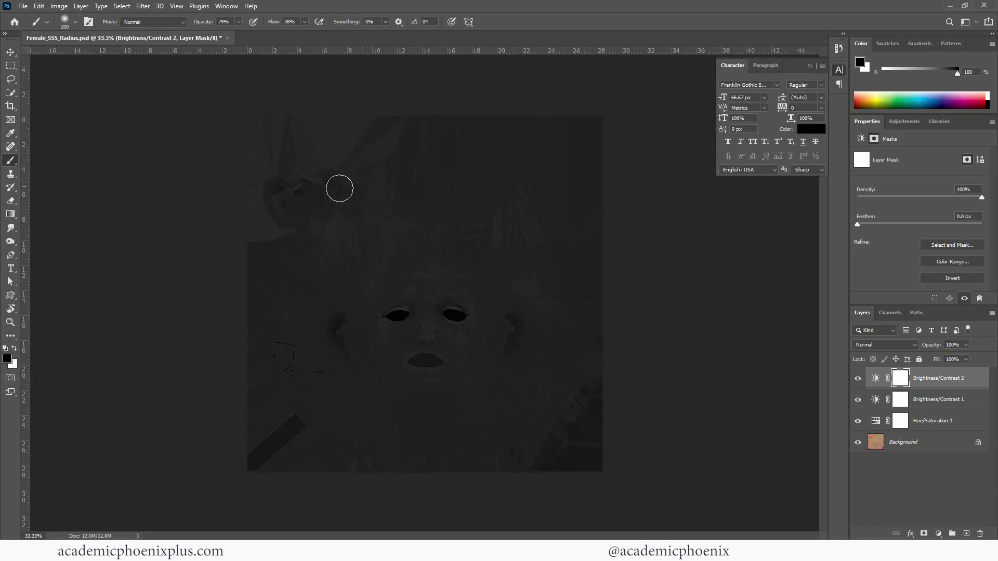
pyautogui.moveTo(338, 185)
pyautogui.mouseDown()
pyautogui.moveTo(289, 210)
pyautogui.moveTo(289, 176)
pyautogui.moveTo(280, 224)
pyautogui.moveTo(278, 188)
pyautogui.moveTo(286, 203)
pyautogui.moveTo(274, 184)
pyautogui.moveTo(281, 196)
pyautogui.moveTo(276, 185)
pyautogui.moveTo(285, 195)
pyautogui.moveTo(333, 188)
pyautogui.moveTo(329, 207)
pyautogui.moveTo(335, 186)
pyautogui.moveTo(328, 216)
pyautogui.mouseUp()
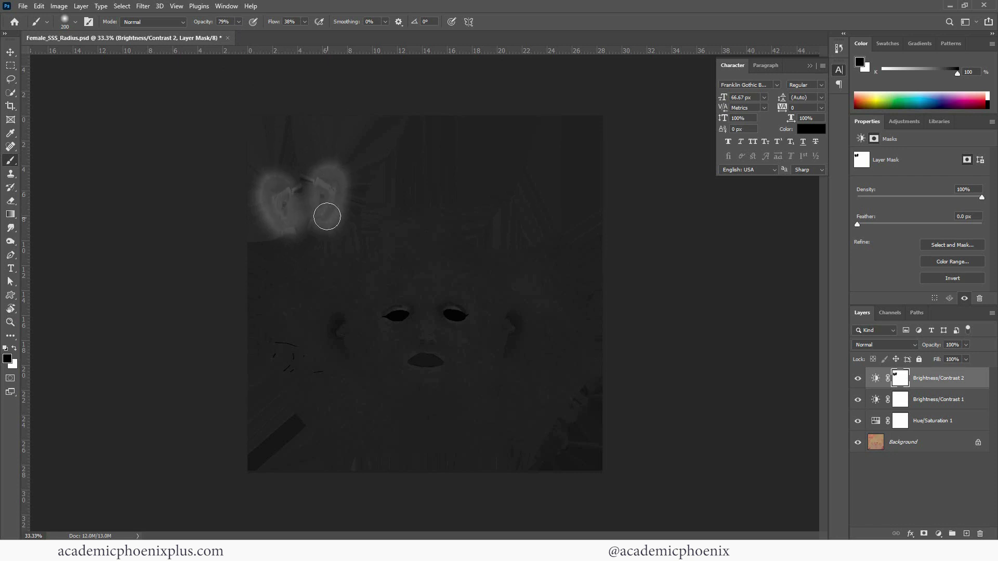
# Reduce the brush to 60 px and paint the Brightness/Contrast 2 mask black around the eyes, nose, lips and side ear areas
pyautogui.press('[')
pyautogui.press('[')
pyautogui.press('[')
pyautogui.press('[')
pyautogui.press('[')
pyautogui.press('[')
pyautogui.moveTo(421, 319)
pyautogui.mouseDown()
pyautogui.moveTo(425, 340)
pyautogui.moveTo(426, 301)
pyautogui.moveTo(456, 308)
pyautogui.moveTo(388, 317)
pyautogui.moveTo(409, 314)
pyautogui.mouseUp()
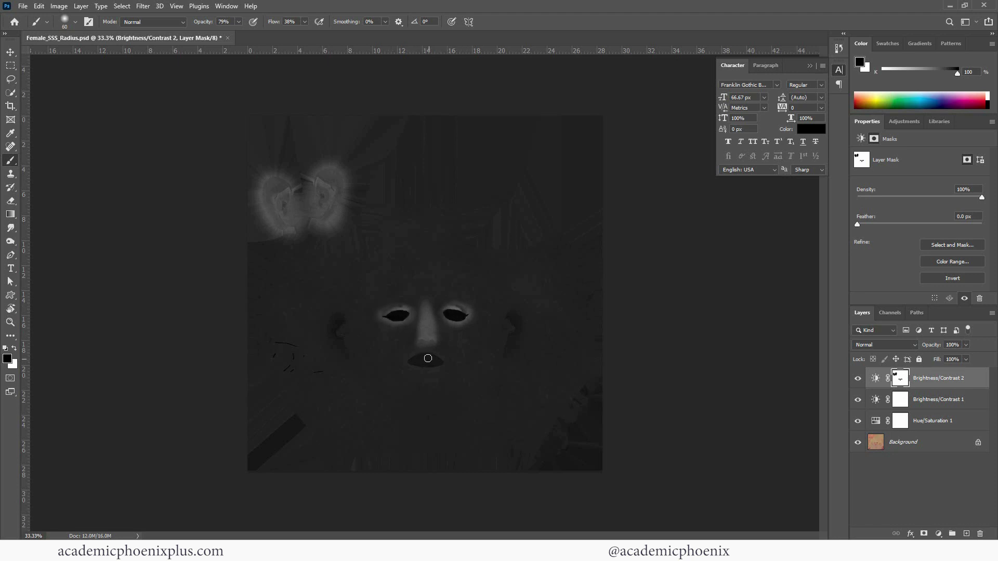
pyautogui.moveTo(428, 359); pyautogui.dragTo(416, 362)
pyautogui.moveTo(343, 329); pyautogui.dragTo(345, 325)
pyautogui.moveTo(504, 323); pyautogui.dragTo(510, 332)
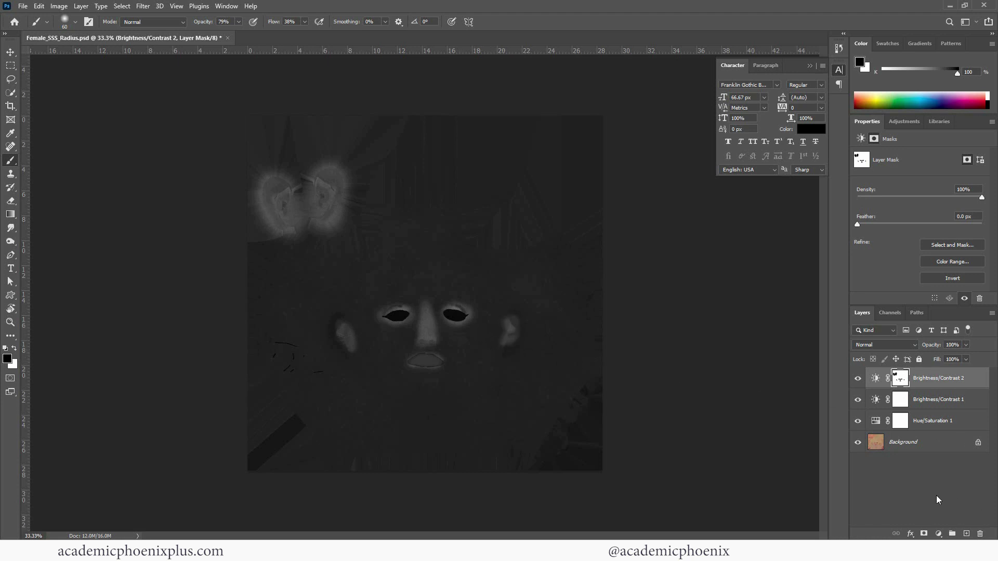
# Paint black on the Brightness/Contrast 1 mask over the left detached ear and undo the excess strokes
pyautogui.click(903, 399)
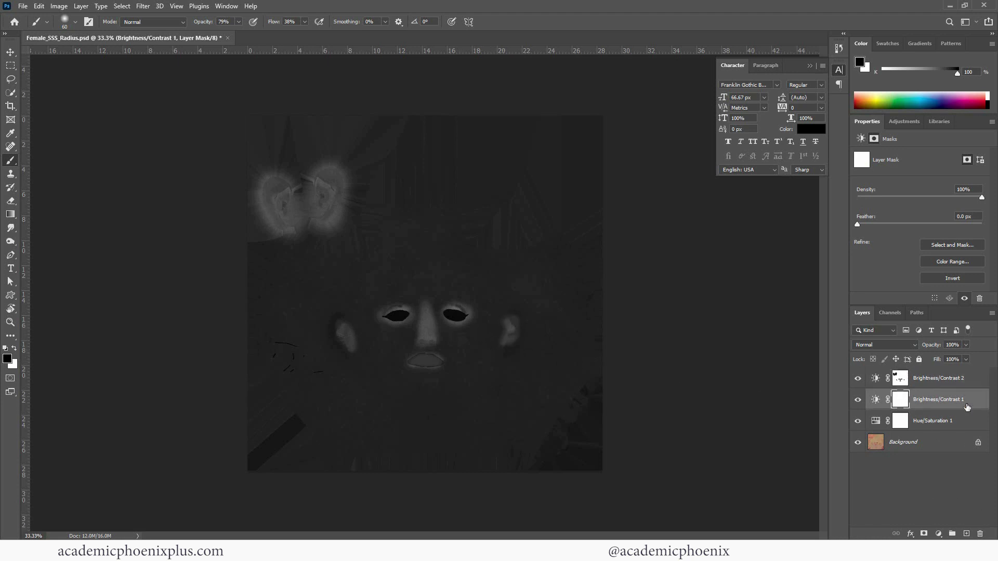
pyautogui.moveTo(281, 191)
pyautogui.mouseDown()
pyautogui.moveTo(275, 224)
pyautogui.moveTo(286, 189)
pyautogui.moveTo(328, 188)
pyautogui.mouseUp()
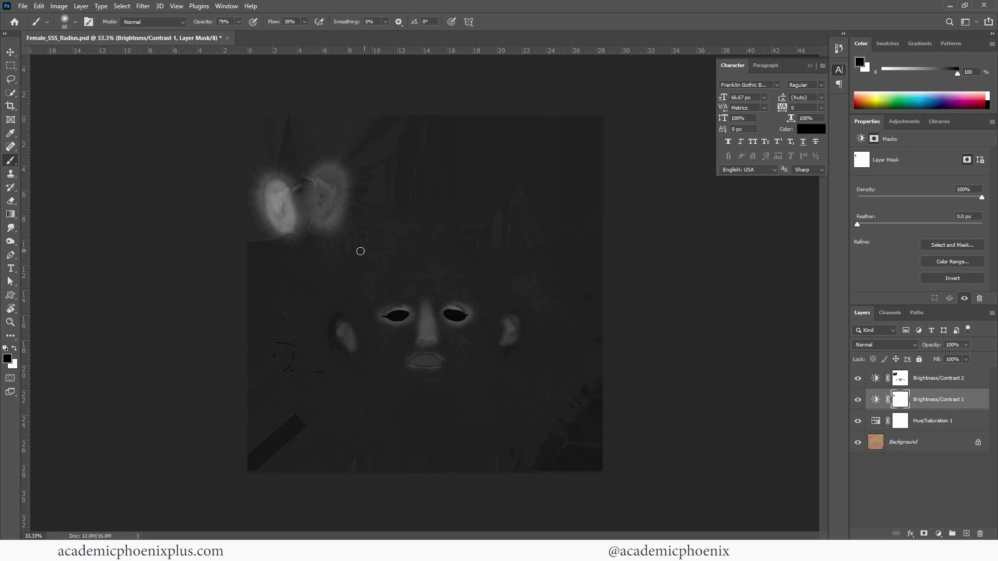
pyautogui.hotkey('ctrl', 'z')
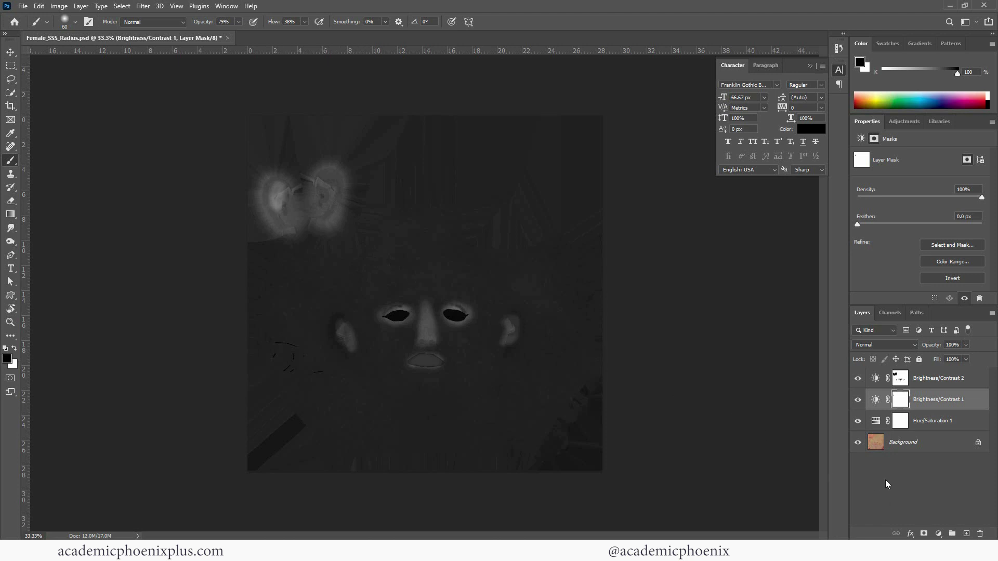
# Add a new layer above Brightness/Contrast 2 and paint black over the forehead, chin and neck with a 400 px soft brush
pyautogui.click(940, 380)
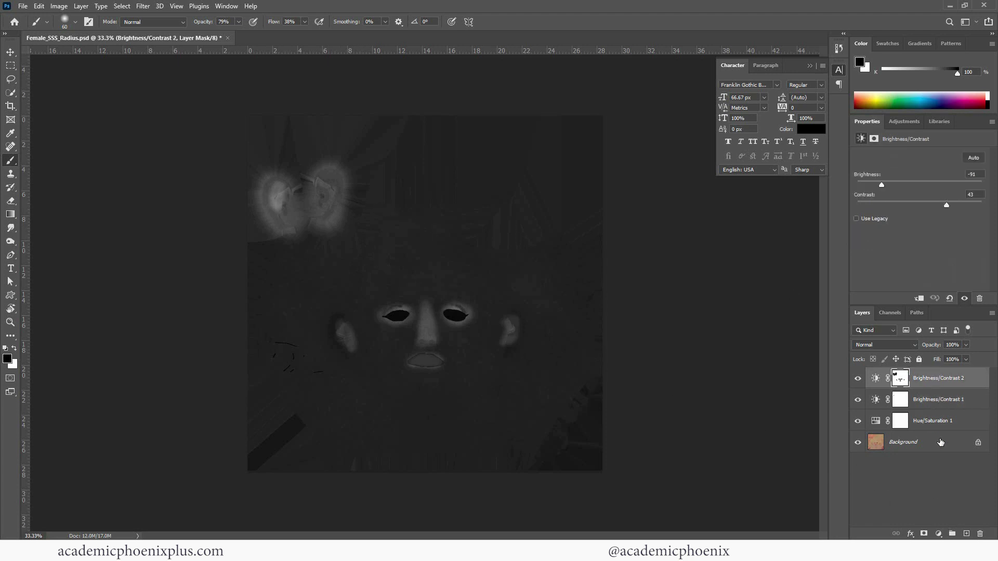
pyautogui.click(967, 535)
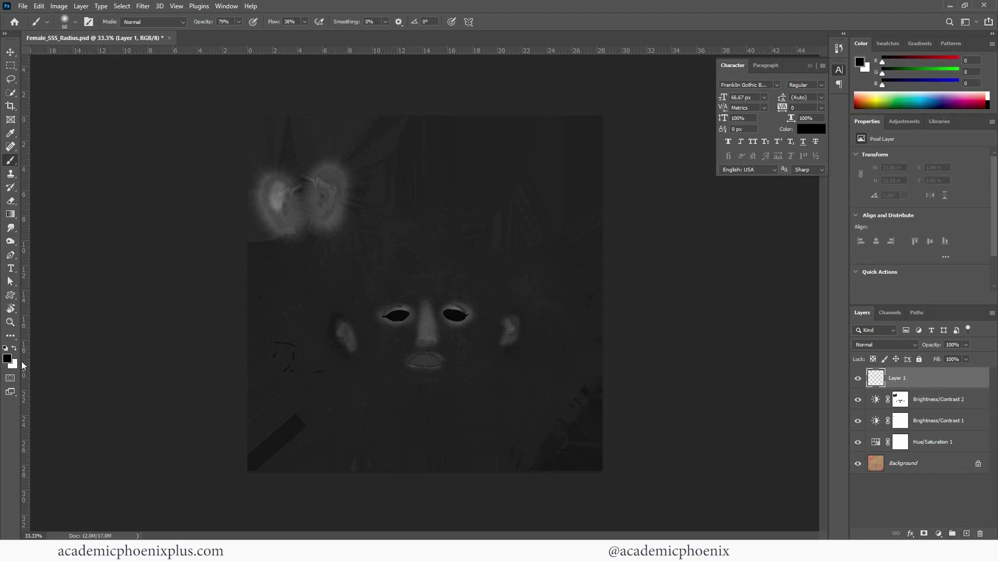
pyautogui.press(']')
pyautogui.press(']')
pyautogui.press(']')
pyautogui.press(']')
pyautogui.press(']')
pyautogui.press(']')
pyautogui.press(']')
pyautogui.press(']')
pyautogui.press(']')
pyautogui.press(']')
pyautogui.press(']')
pyautogui.moveTo(418, 262)
pyautogui.mouseDown()
pyautogui.moveTo(374, 267)
pyautogui.moveTo(481, 268)
pyautogui.mouseUp()
pyautogui.moveTo(369, 392); pyautogui.dragTo(338, 385)
pyautogui.moveTo(499, 385); pyautogui.dragTo(372, 445)
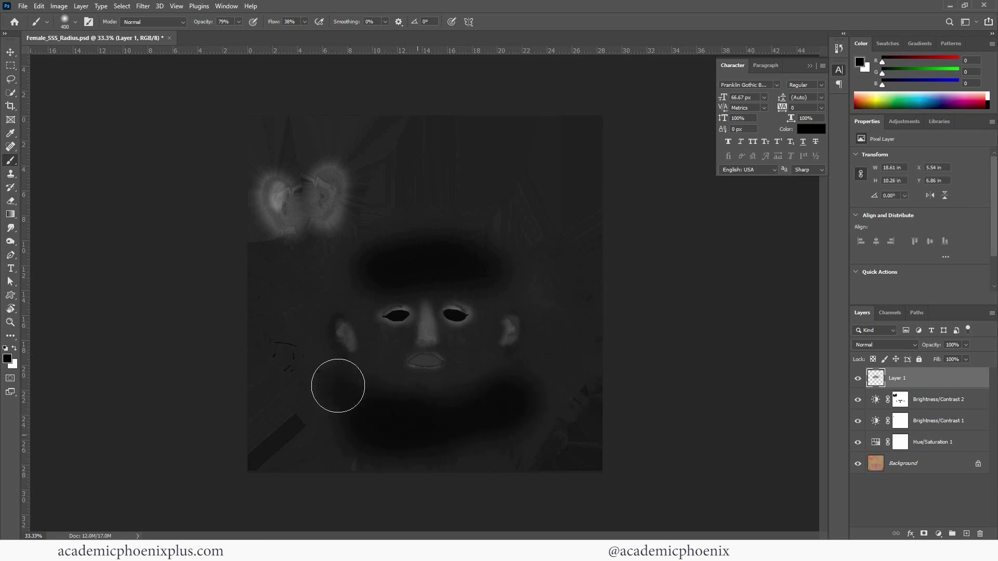
pyautogui.moveTo(338, 386)
pyautogui.mouseDown()
pyautogui.moveTo(385, 441)
pyautogui.moveTo(399, 437)
pyautogui.moveTo(361, 444)
pyautogui.moveTo(492, 414)
pyautogui.mouseUp()
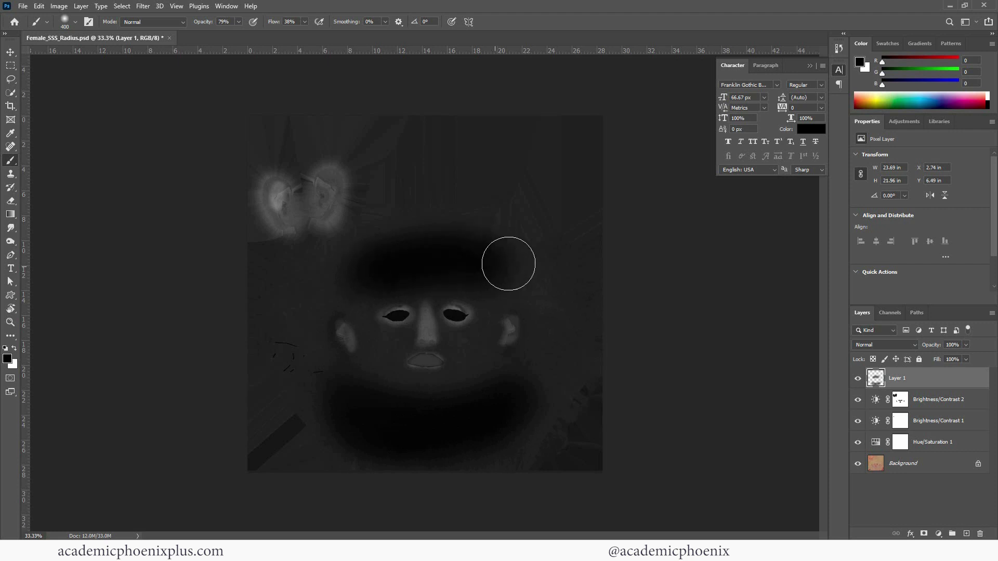
pyautogui.moveTo(510, 264); pyautogui.dragTo(479, 249)
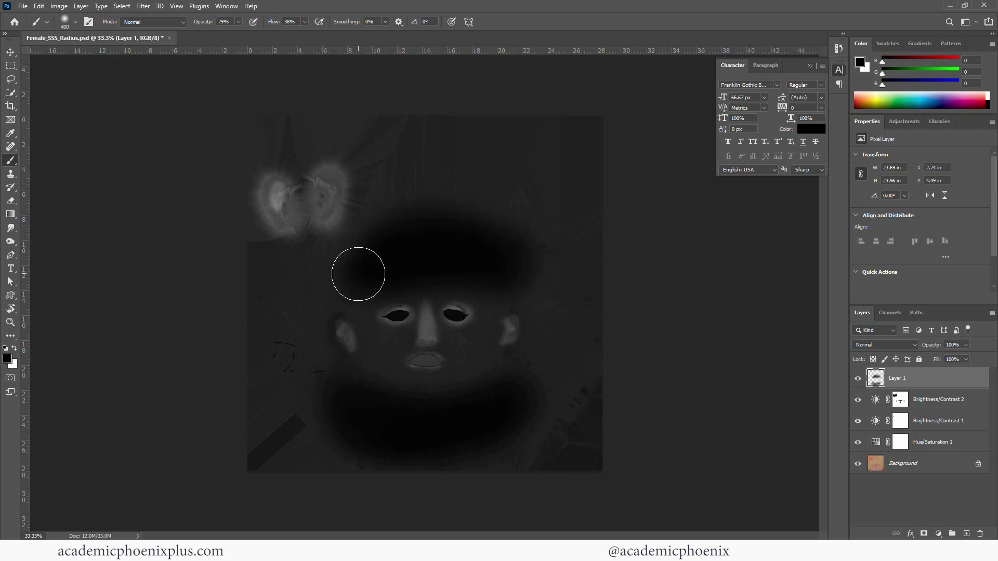
# Set Layer 1's opacity to 87% and save Female_SSS_Radius.psd
pyautogui.click(966, 359)
pyautogui.hotkey('ctrl', 's')
pyautogui.click(618, 169)
# Switch to Maya, hide directionalLight1 and bring back the Arnold RenderView
pyautogui.click(466, 498)
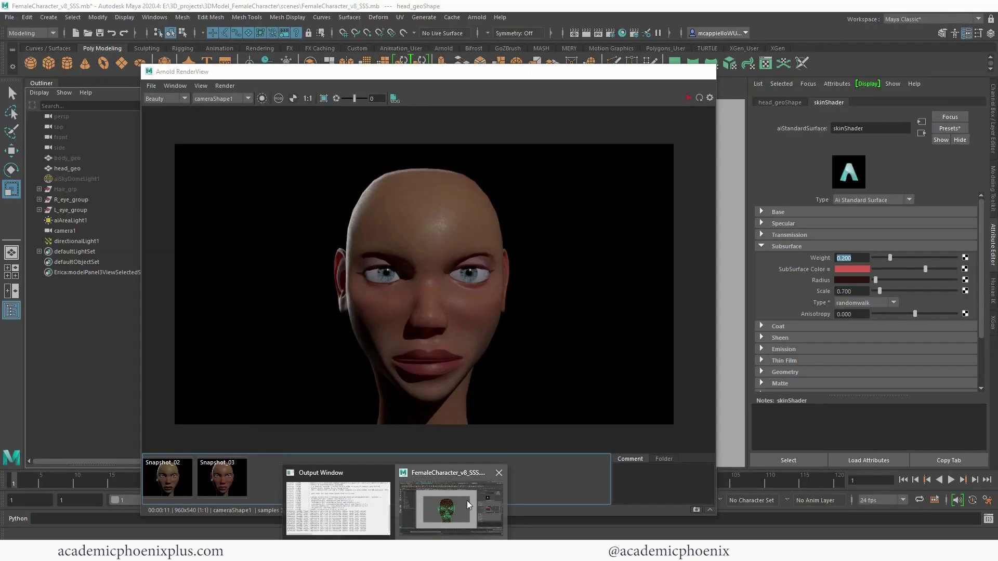
pyautogui.click(85, 242)
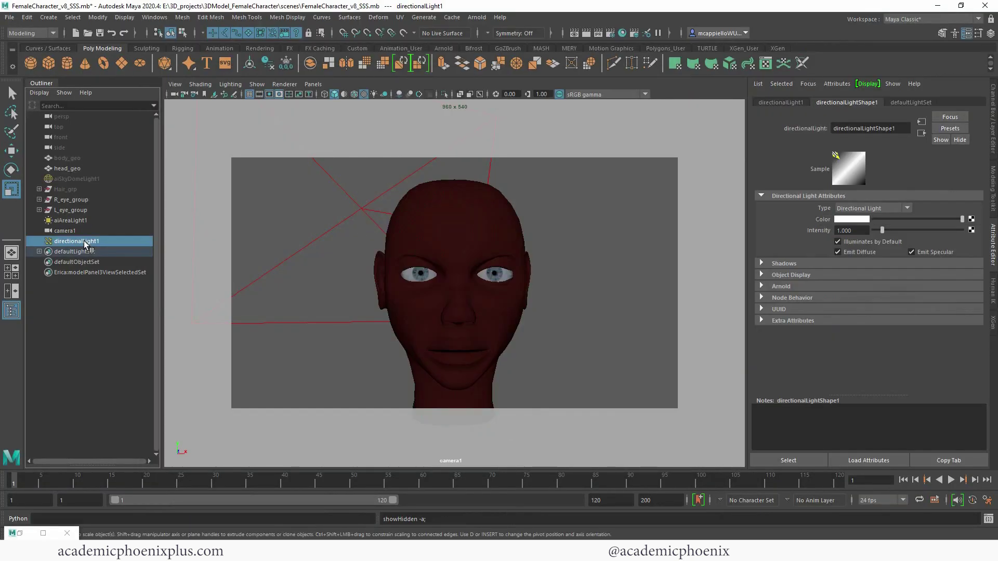
pyautogui.hotkey('ctrl', 'h')
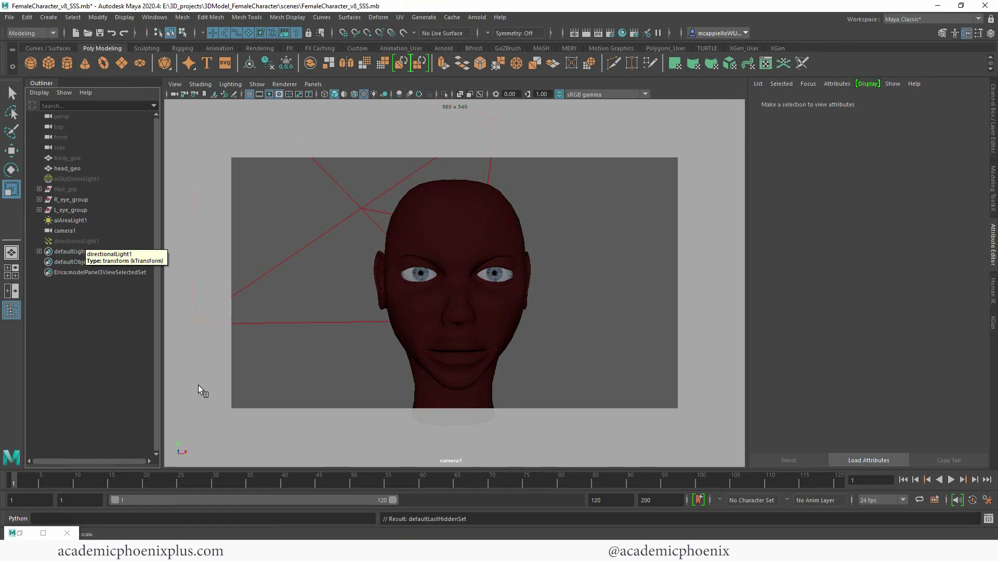
pyautogui.click(43, 533)
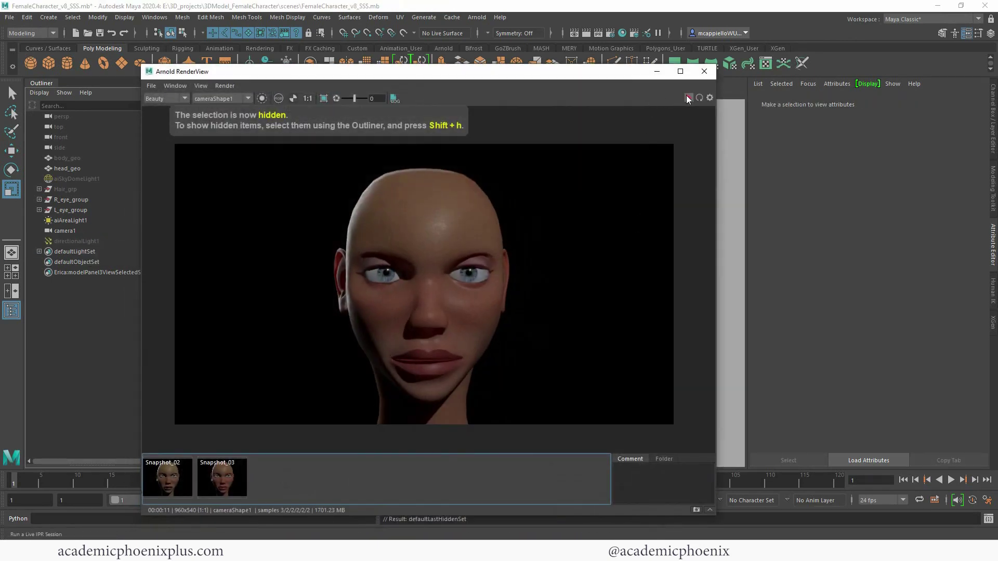
# Re-render the head with the skinShader's Subsurface weight set to 1.000 and store the render as a snapshot
pyautogui.click(454, 222)
pyautogui.moveTo(893, 257); pyautogui.dragTo(967, 255)
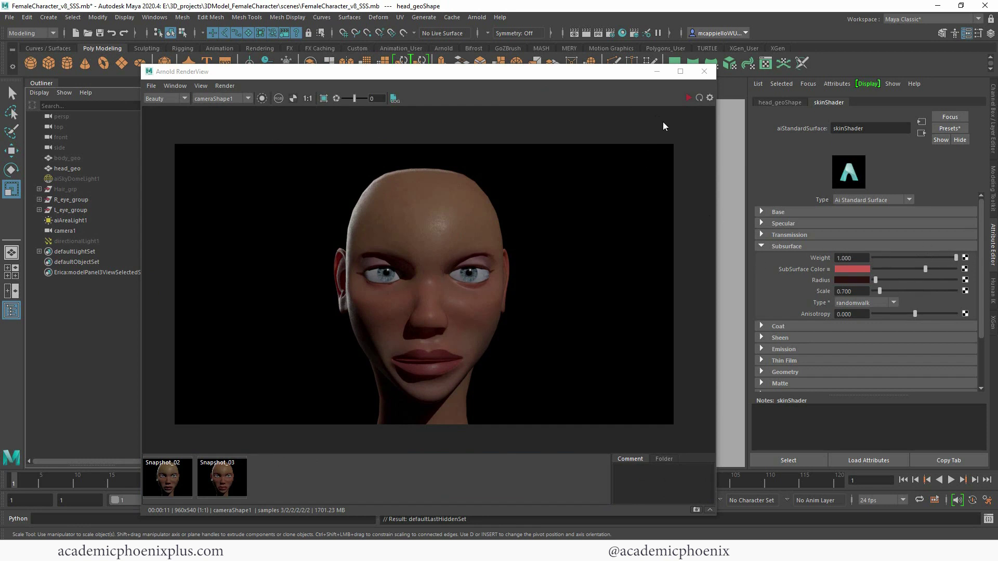
pyautogui.click(689, 97)
pyautogui.click(689, 98)
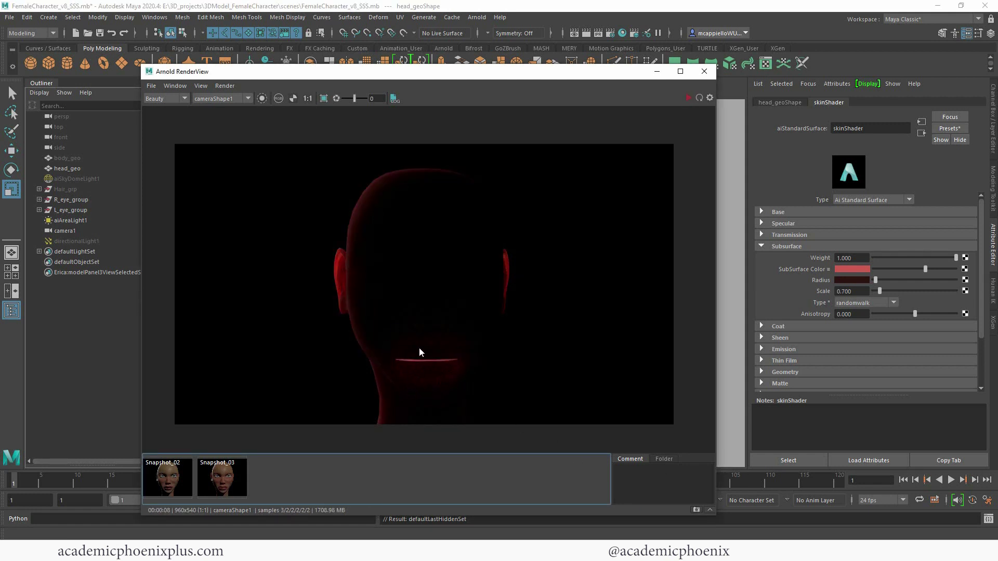
pyautogui.click(696, 510)
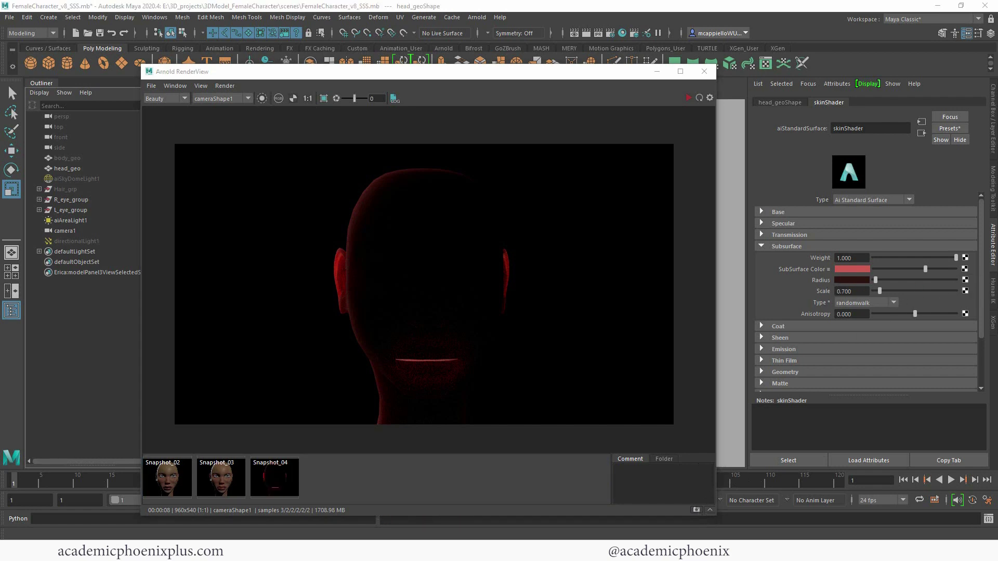
# Connect a File texture to the skinShader's Subsurface Radius and load Female_SSS_Radius.psd from the substance folder
pyautogui.click(964, 280)
pyautogui.click(506, 190)
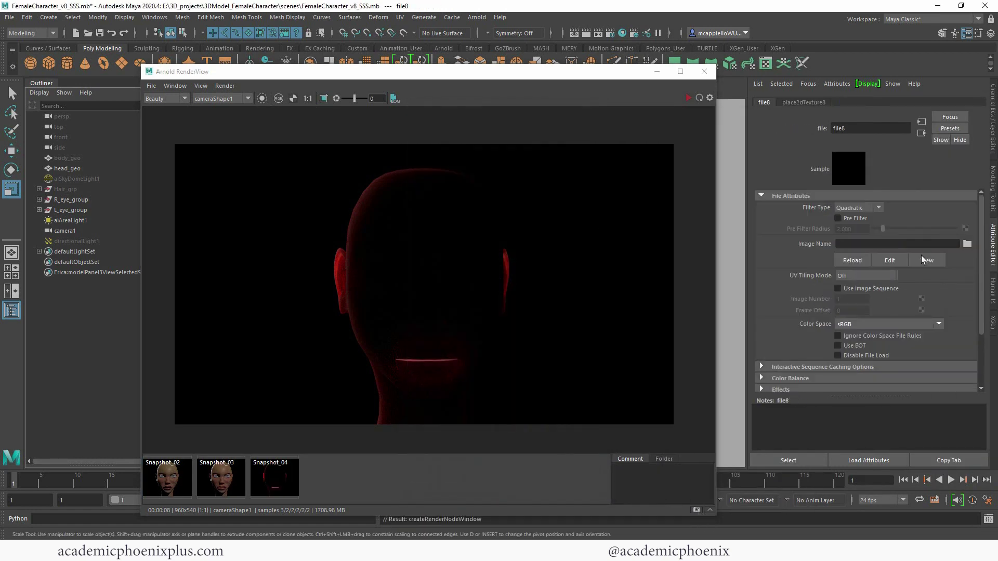
pyautogui.click(968, 244)
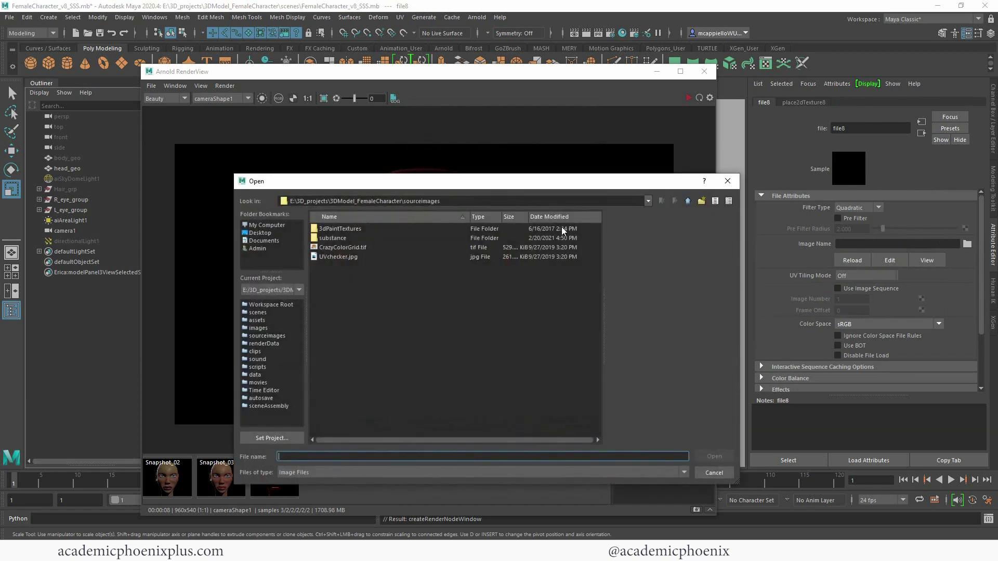
pyautogui.doubleClick(372, 239)
pyautogui.click(372, 238)
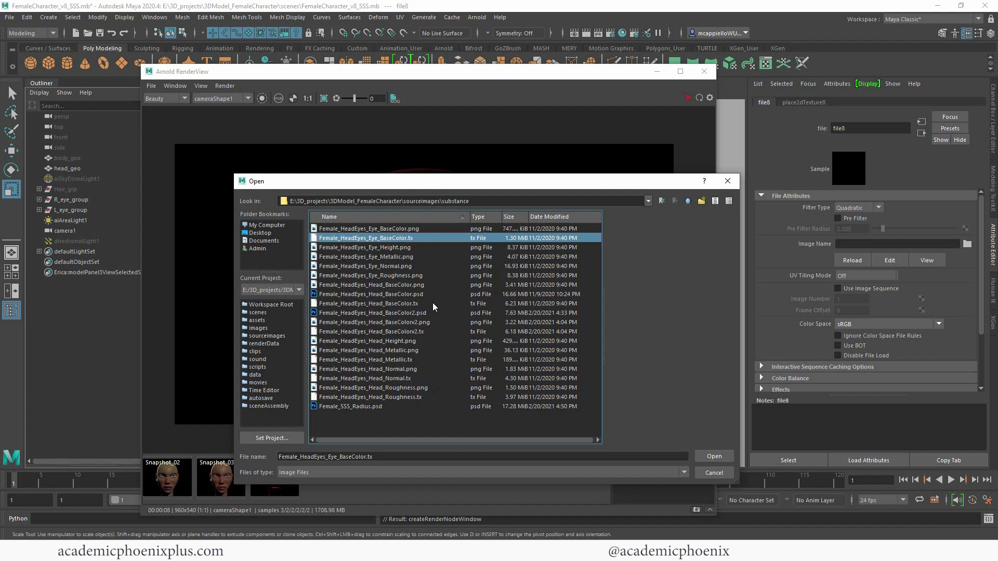
pyautogui.click(367, 407)
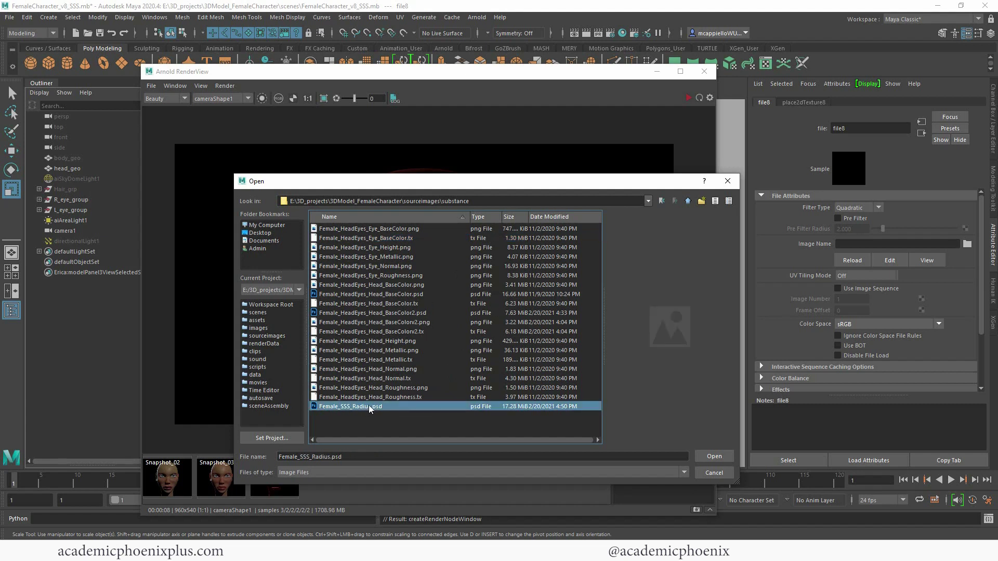
pyautogui.doubleClick(369, 406)
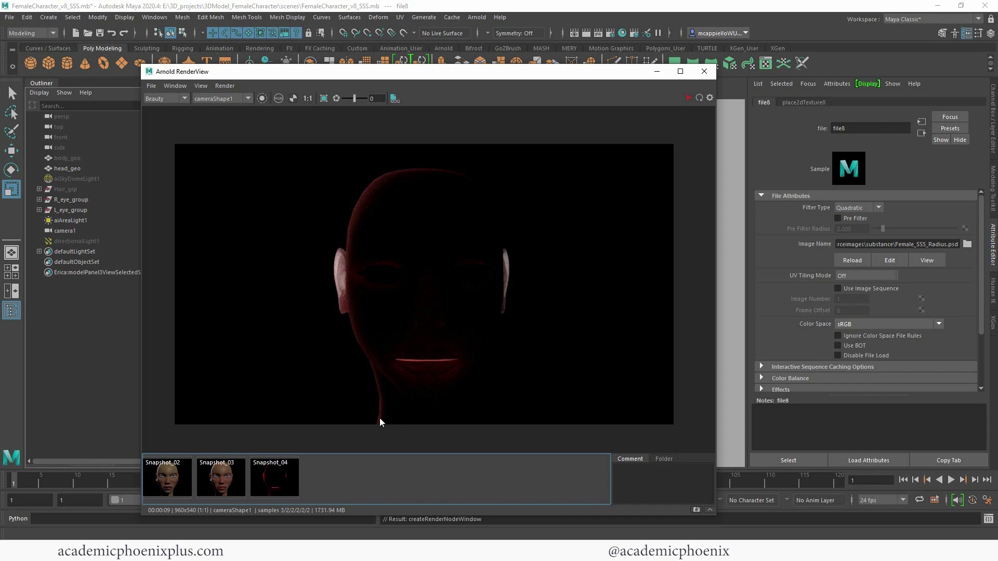
# Compare Snapshot_04 with Snapshot_05, the render that uses the radius map
pyautogui.click(278, 473)
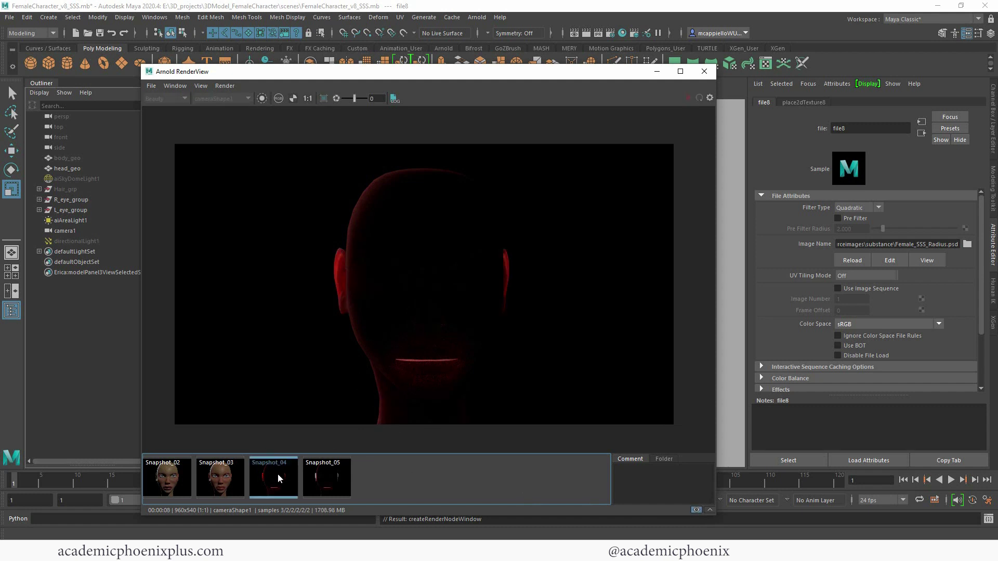
pyautogui.click(320, 475)
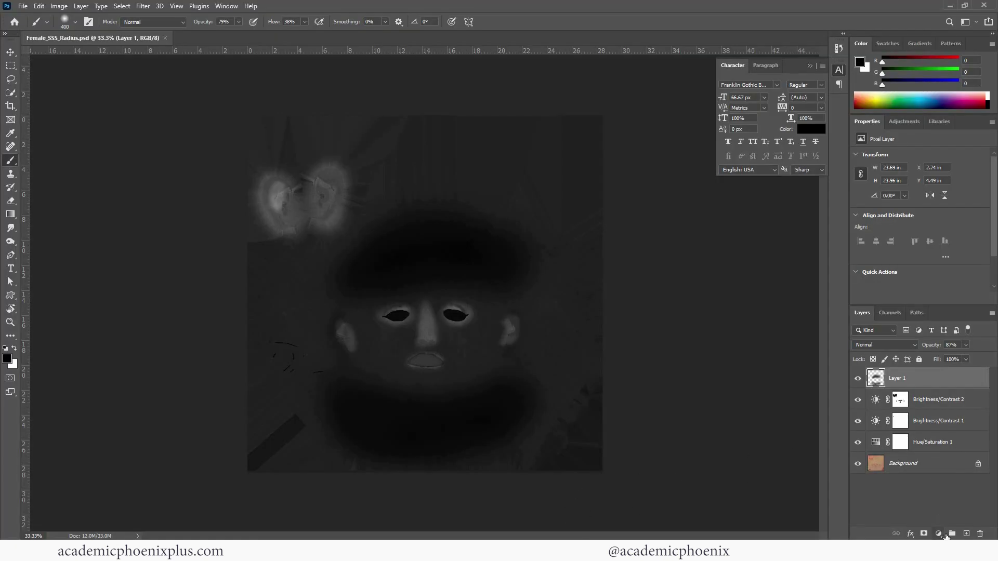
# Switch to Photoshop and add a Solid Color fill layer in dark red #531212 above Layer 1 of the radius map
pyautogui.click(939, 534)
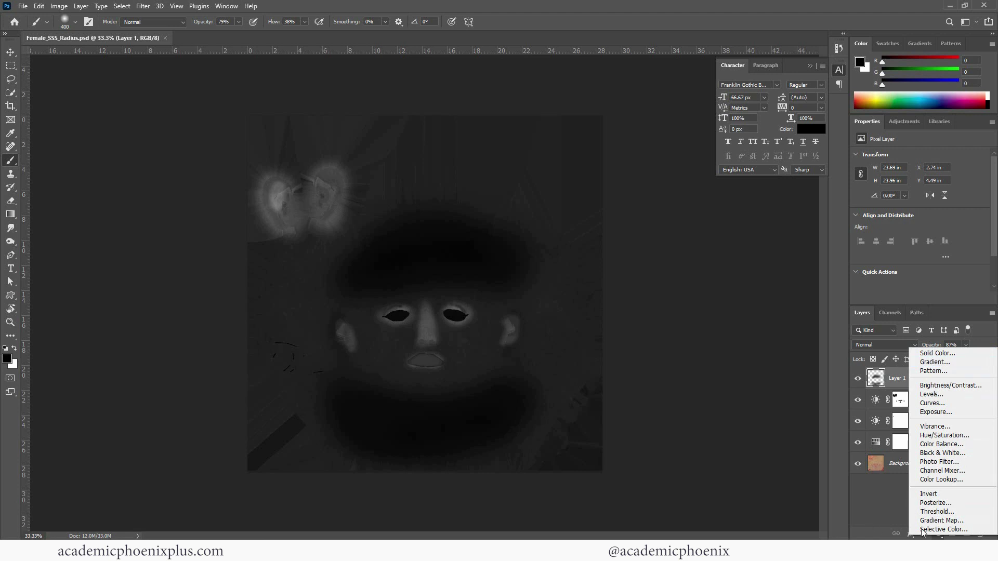
pyautogui.click(955, 354)
pyautogui.click(687, 264)
pyautogui.click(699, 289)
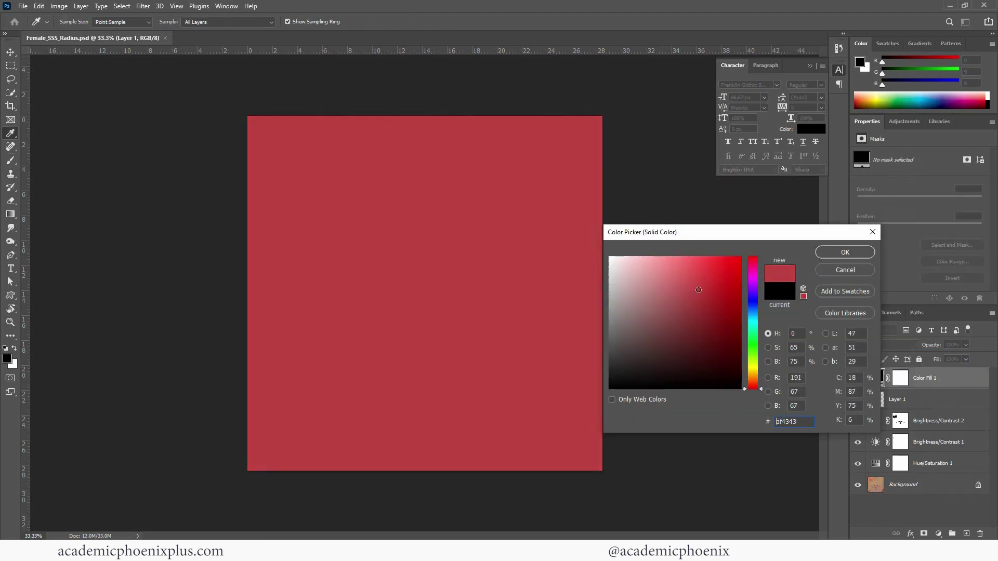
pyautogui.moveTo(710, 314); pyautogui.dragTo(712, 346)
pyautogui.click(845, 253)
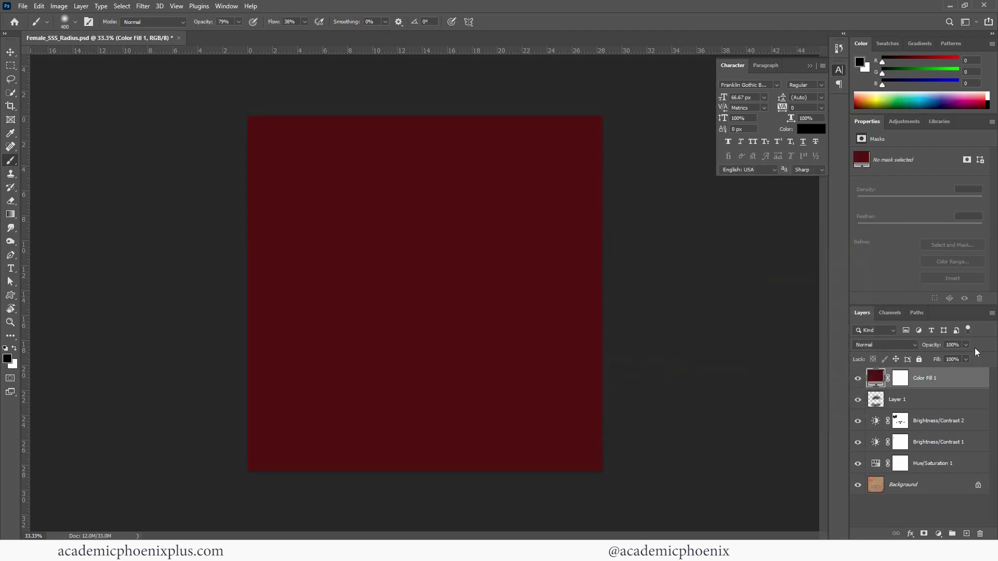
# Set the Color Fill 1 layer's blend mode to Overlay and lower its opacity to about 80%
pyautogui.click(889, 345)
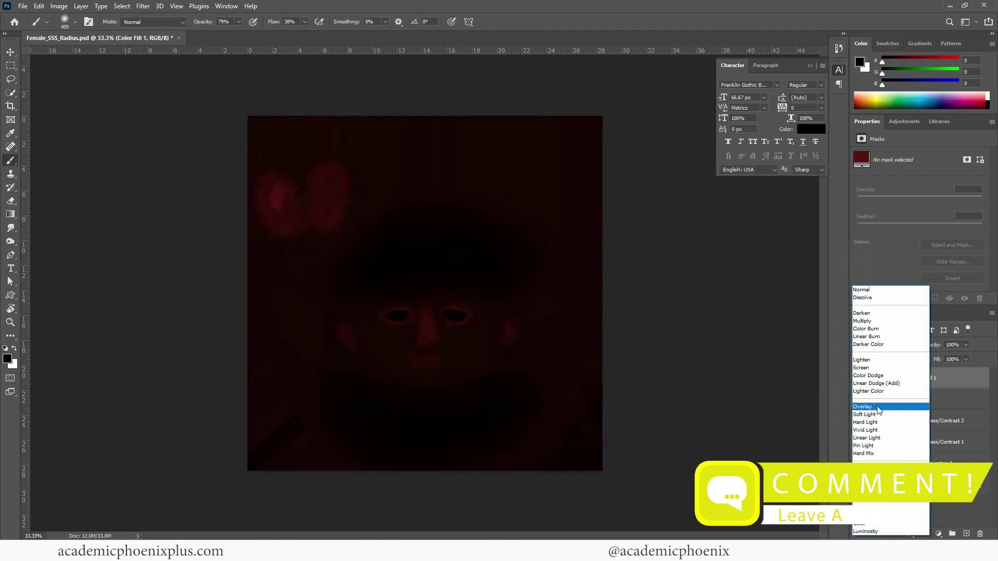
pyautogui.click(880, 408)
pyautogui.click(966, 346)
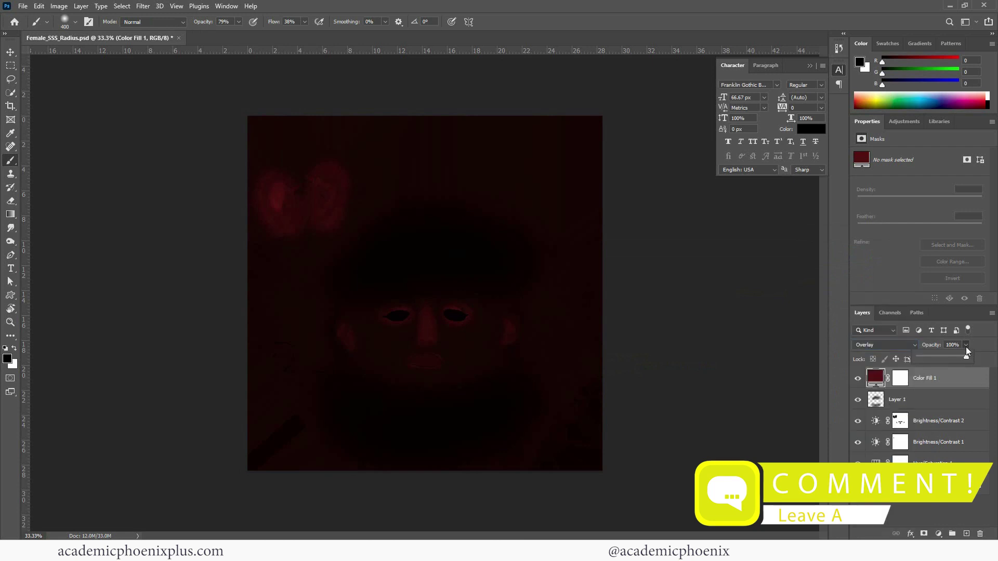
pyautogui.moveTo(959, 356); pyautogui.dragTo(956, 355)
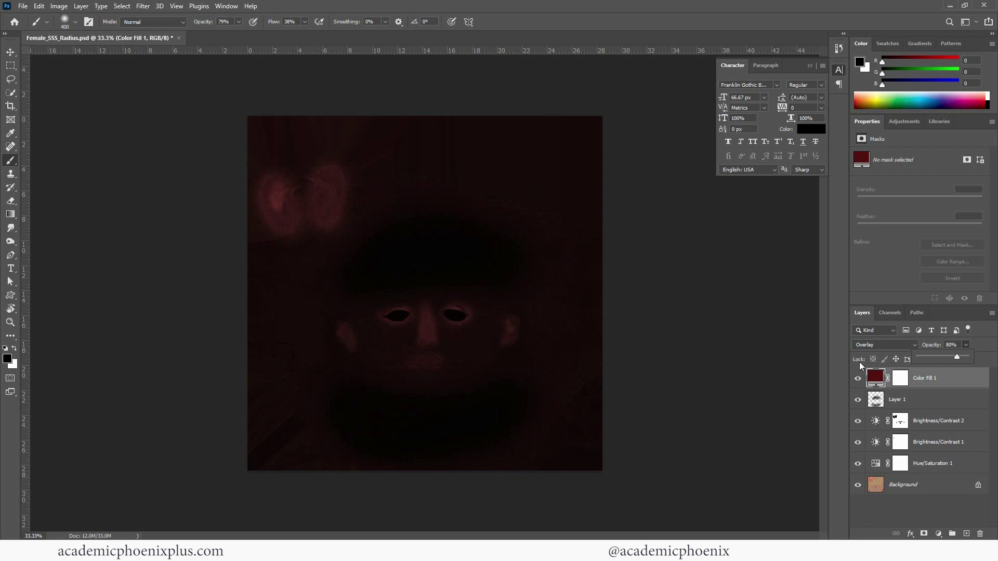
# Change the Color Fill 1 layer's colour to a brighter red, with the layer at 90% opacity
pyautogui.doubleClick(881, 383)
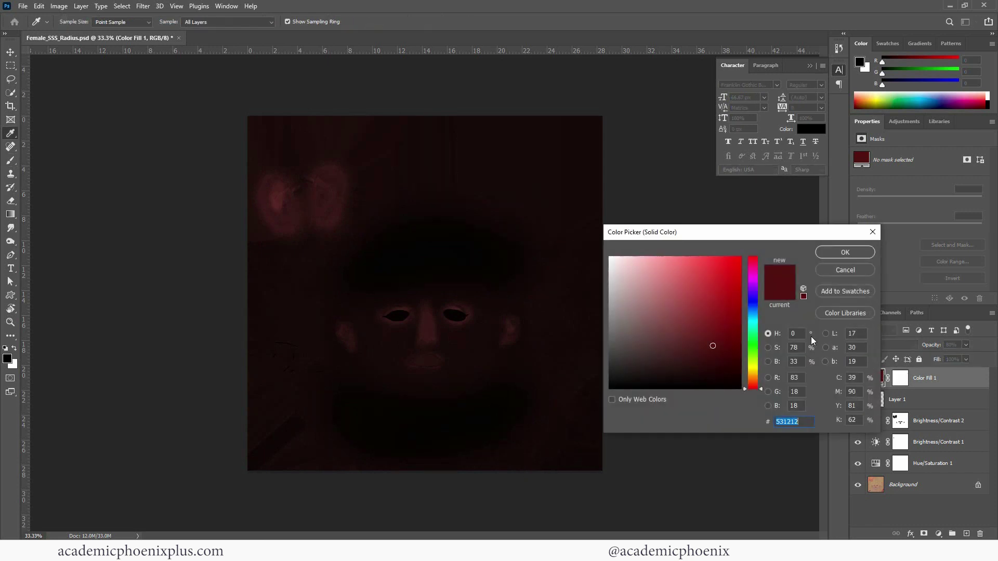
pyautogui.click(712, 305)
pyautogui.press('Return')
pyautogui.press('b')
# Save the red-tinted map as a new file, Female_SSS_Radiusv2.psd, in the substance folder
pyautogui.hotkey('ctrl', 's')
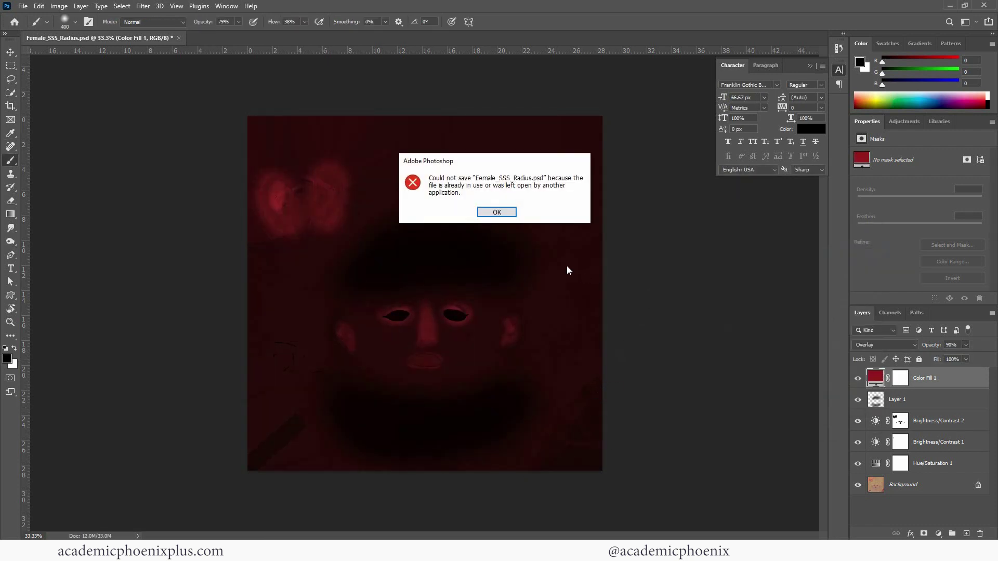
pyautogui.click(497, 212)
pyautogui.hotkey('ctrl', 'shift', 's')
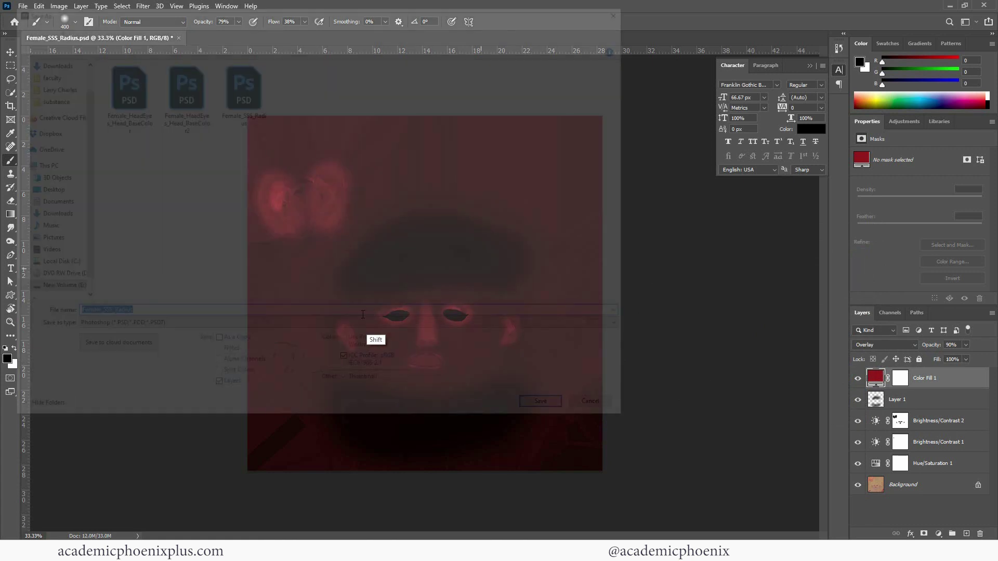
pyautogui.click(159, 314)
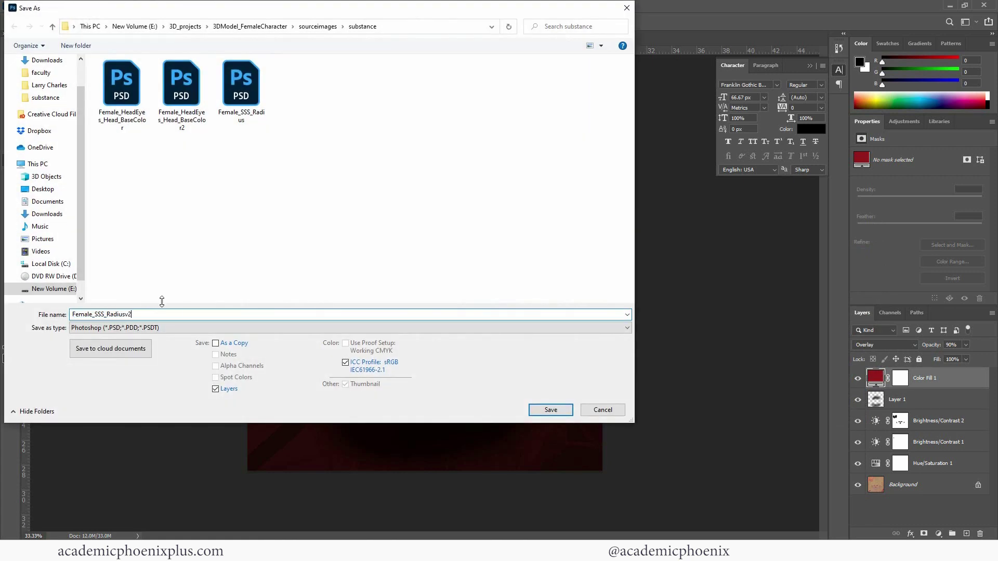
pyautogui.press('Return')
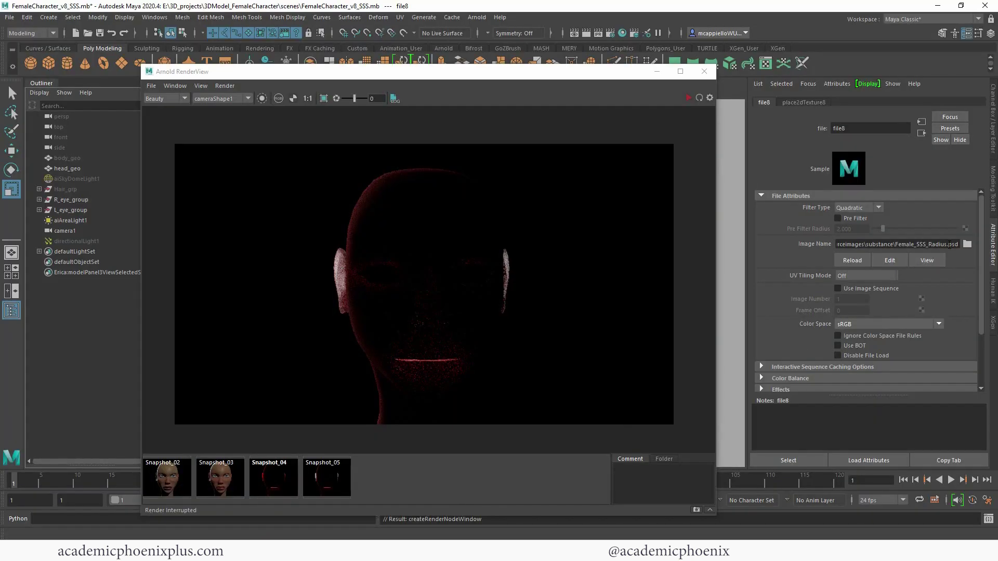
# Switch to Maya, point file8 to Female_SSS_Radiusv2.psd, and compare the new render with Snapshot_04
pyautogui.click(947, 245)
pyautogui.press('Return')
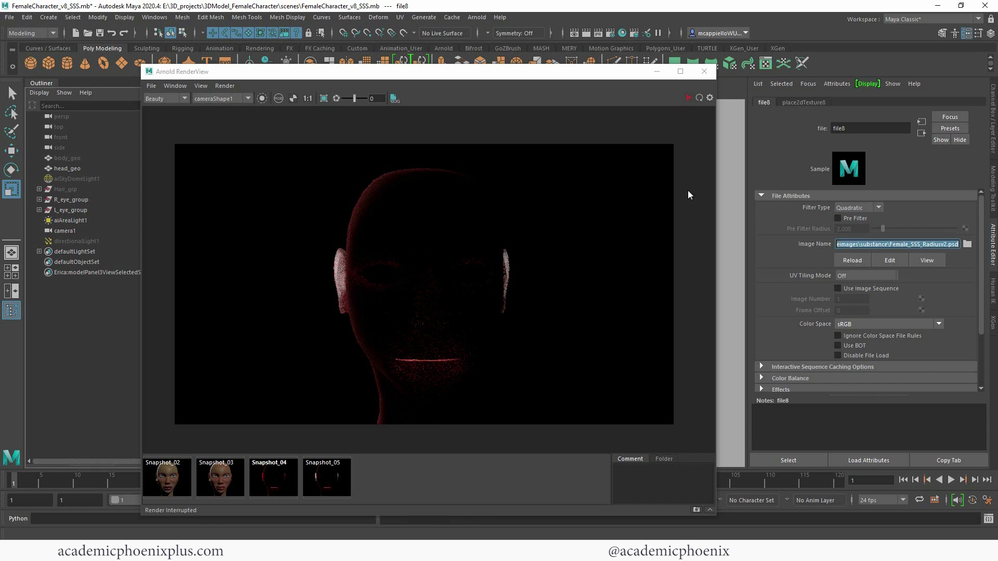
pyautogui.click(687, 99)
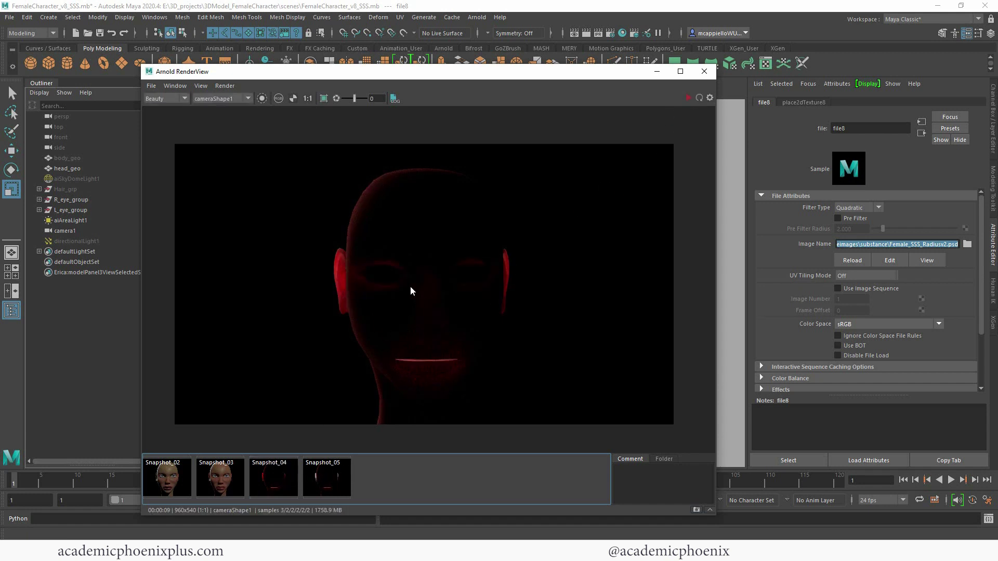
pyautogui.click(284, 472)
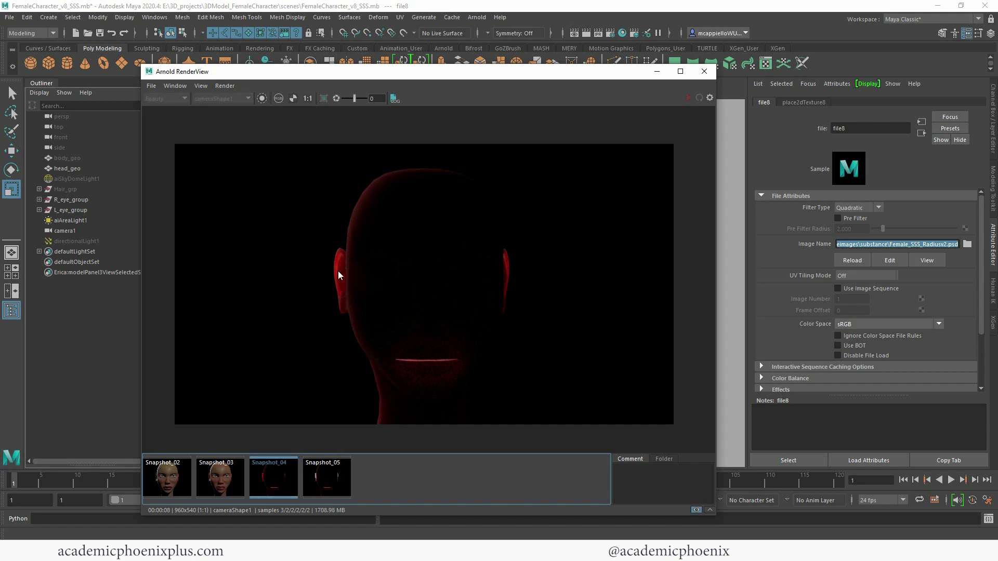
pyautogui.click(276, 479)
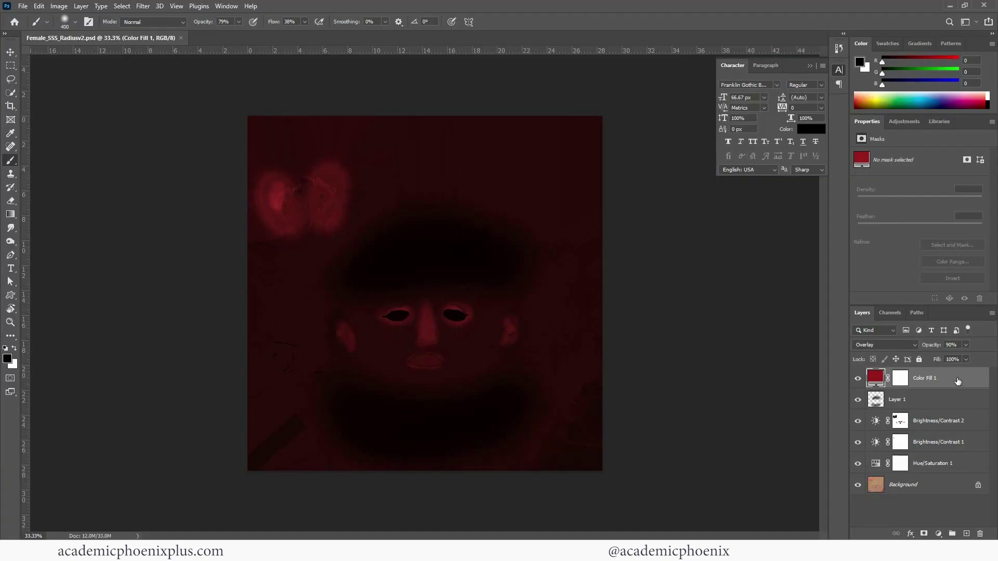
# Switch to Photoshop and change the Color Fill 1 layer to a darker, more saturated red, around #660a0a
pyautogui.doubleClick(876, 378)
pyautogui.click(737, 340)
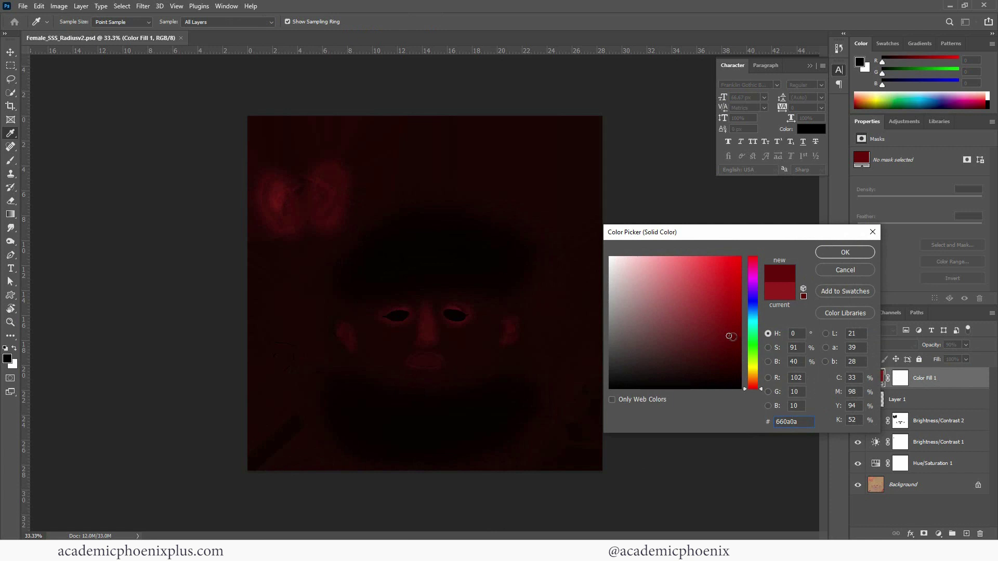
pyautogui.click(845, 252)
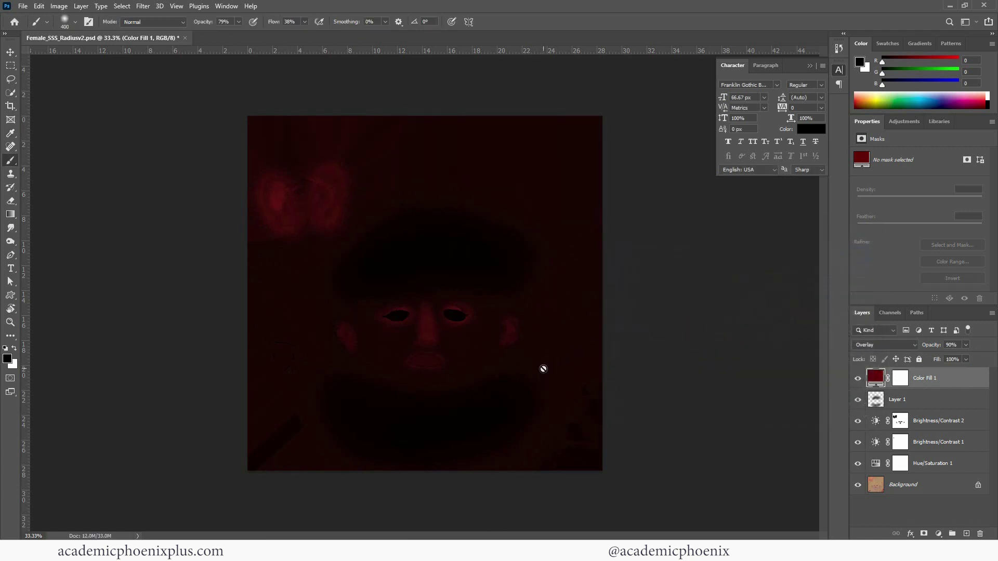
# Try to save the darker map in place and over the existing Female_SSS_Radius.psd
pyautogui.hotkey('ctrl', 's')
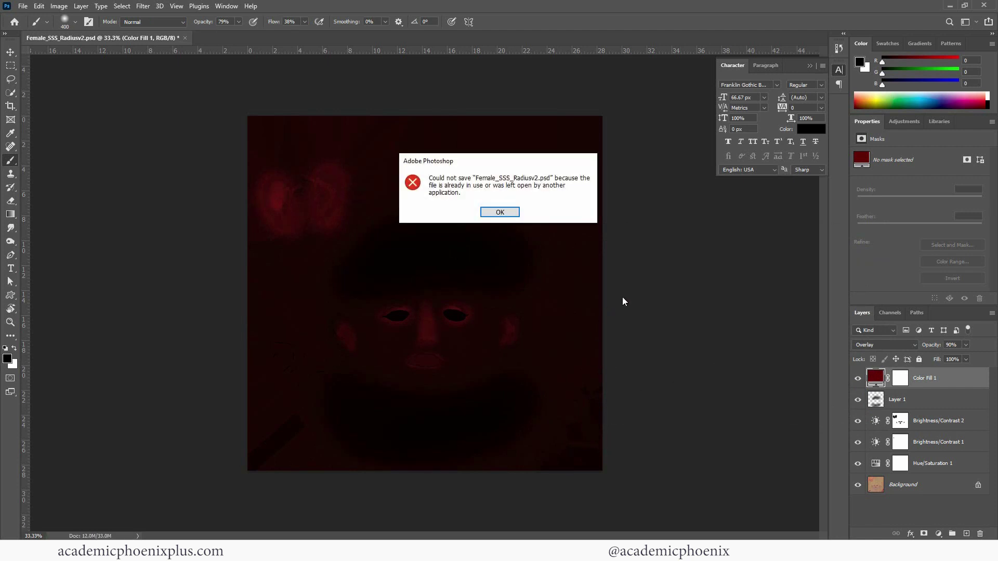
pyautogui.click(514, 212)
pyautogui.hotkey('ctrl', 'shift', 's')
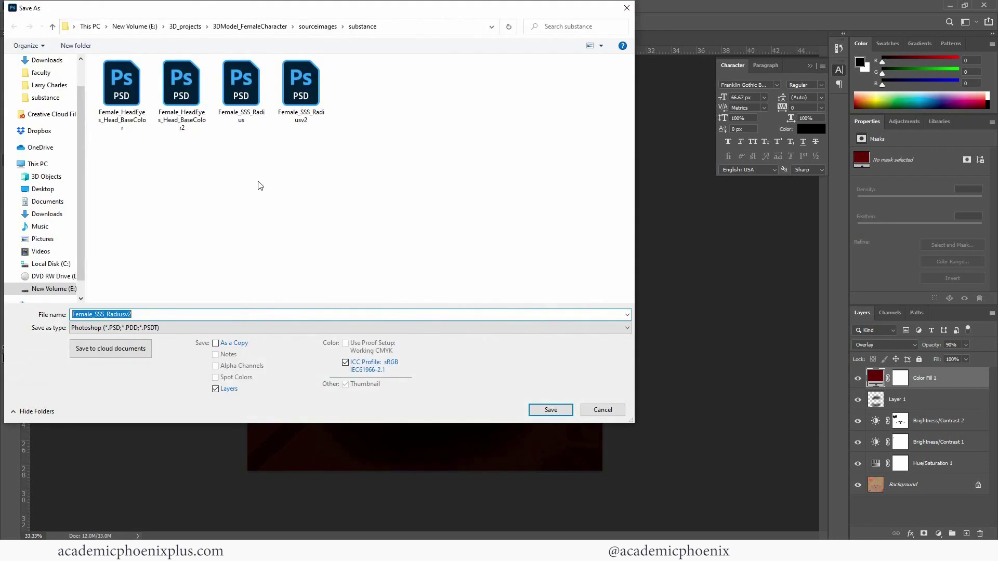
pyautogui.click(244, 90)
pyautogui.click(551, 410)
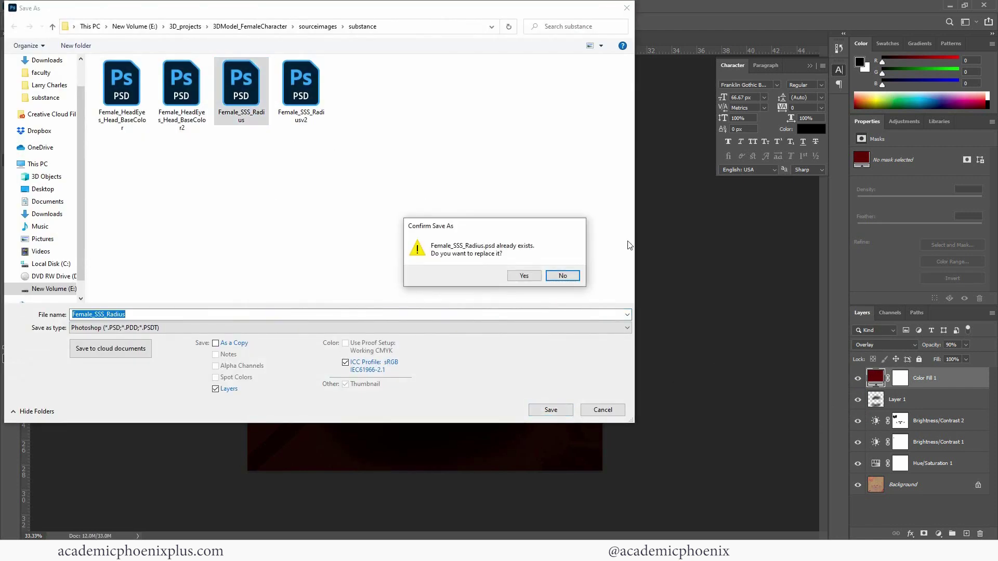
pyautogui.click(530, 278)
pyautogui.click(618, 170)
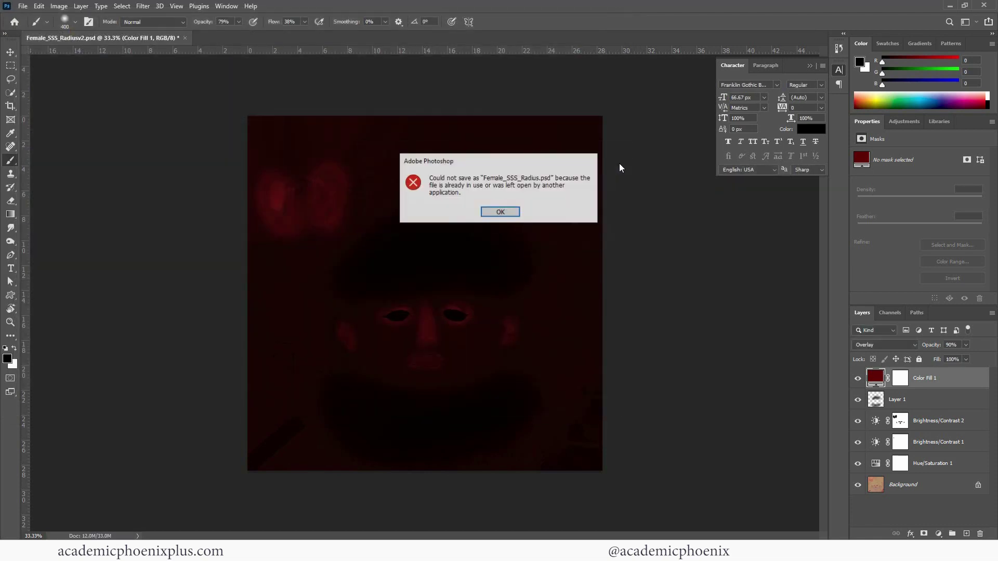
pyautogui.click(511, 216)
# Save the darker map as a new file named Female_SSS_Radiusv3.psd in the substance folder
pyautogui.hotkey('ctrl', 'shift', 's')
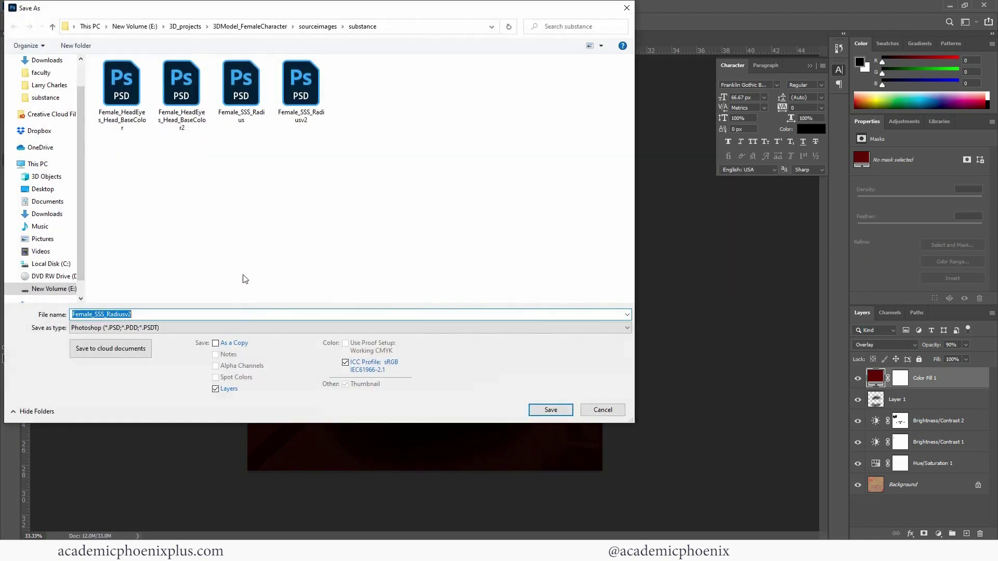
pyautogui.click(135, 315)
pyautogui.press('BackSpace')
pyautogui.write('3')
pyautogui.press('Return')
pyautogui.press('Return')
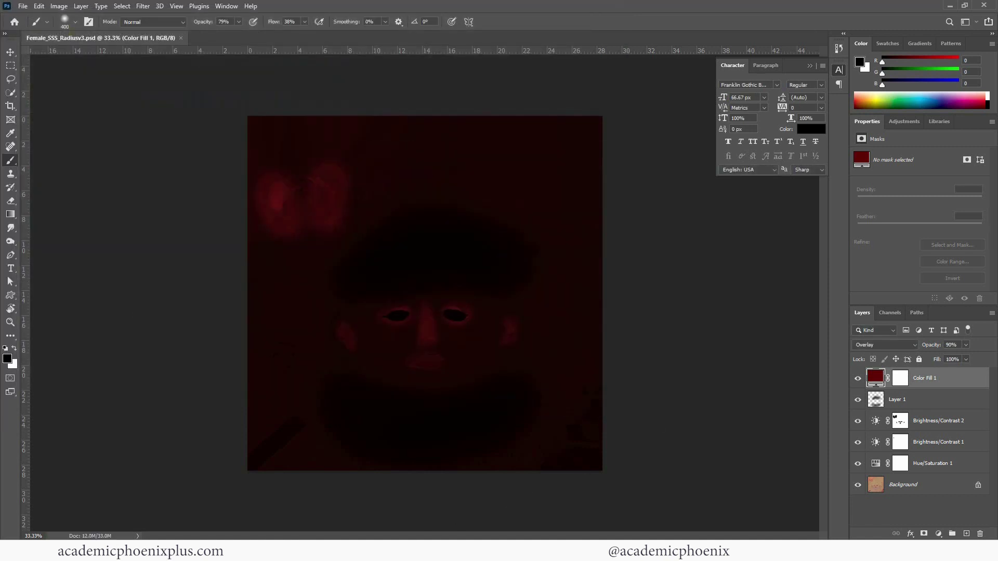
# Switch to Maya, point file8 to Female_SSS_Radiusv3.psd, and re-render the head before returning to the skinShader
pyautogui.moveTo(393, 551)
pyautogui.click(492, 502)
pyautogui.click(948, 245)
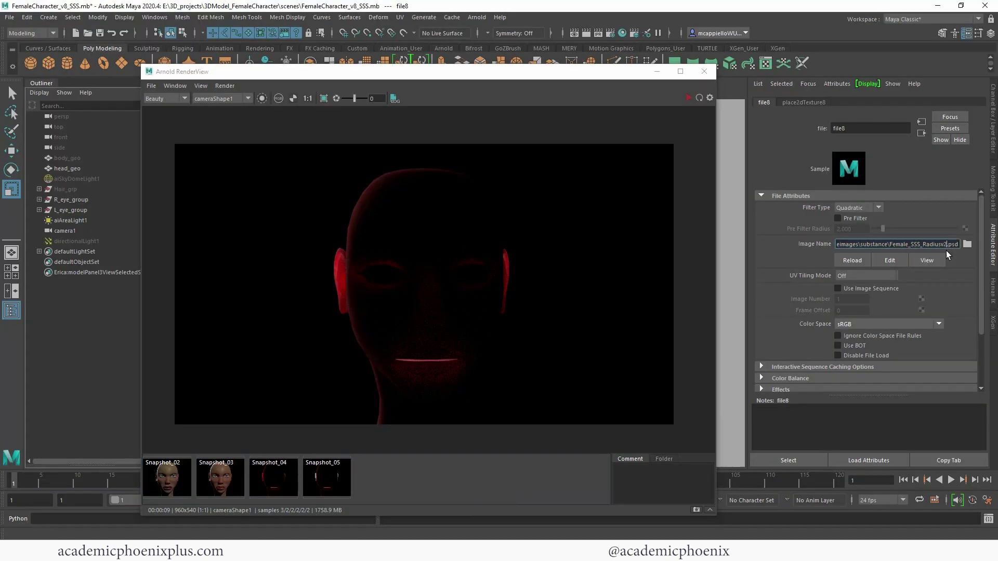
pyautogui.press('BackSpace')
pyautogui.write('3')
pyautogui.press('Return')
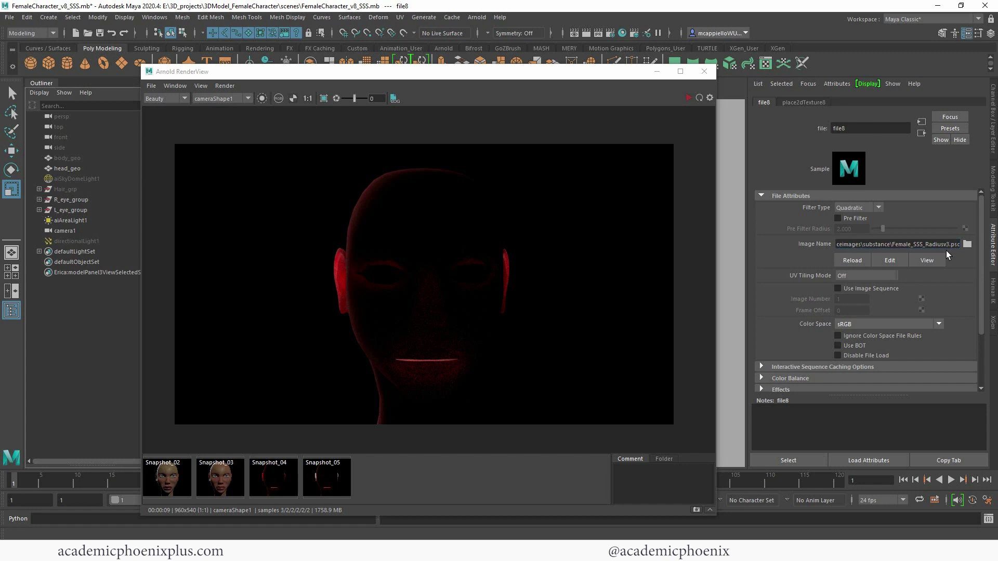
pyautogui.click(638, 104)
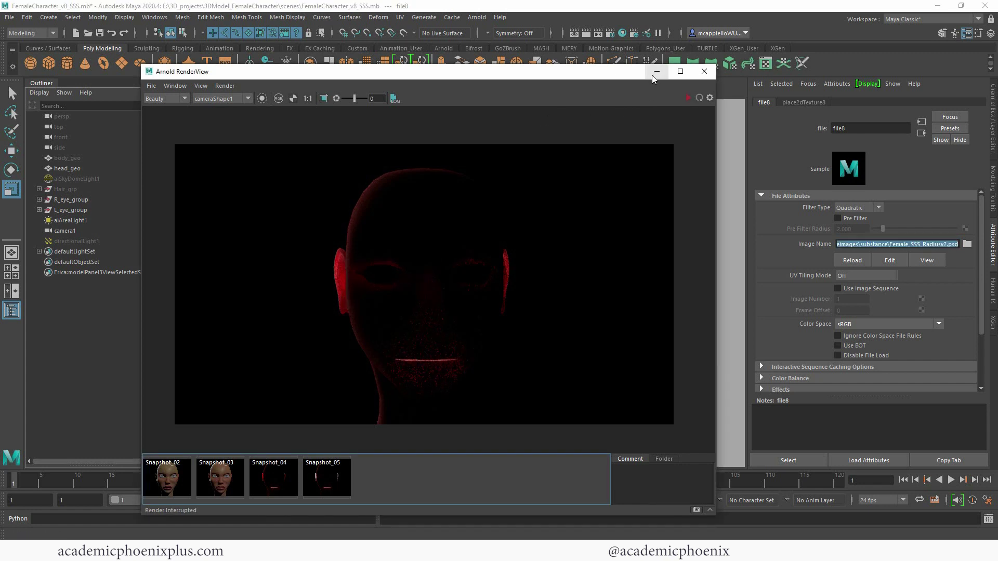
pyautogui.click(922, 132)
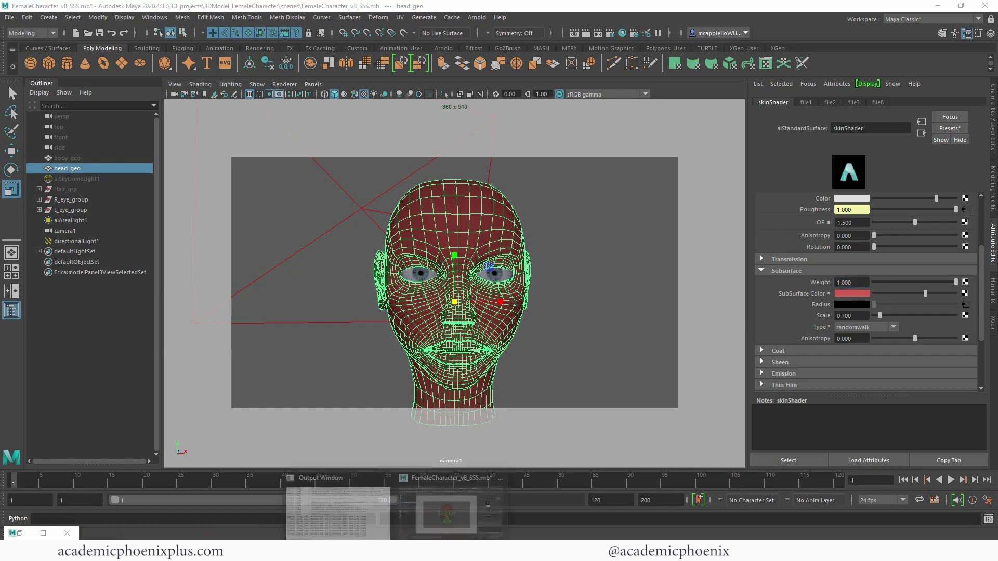
# Switch to Photoshop and save a copy of the radius map as Female_SSS_CLR.psd for the subsurface color
pyautogui.click(450, 515)
pyautogui.hotkey('alt', 'Tab')
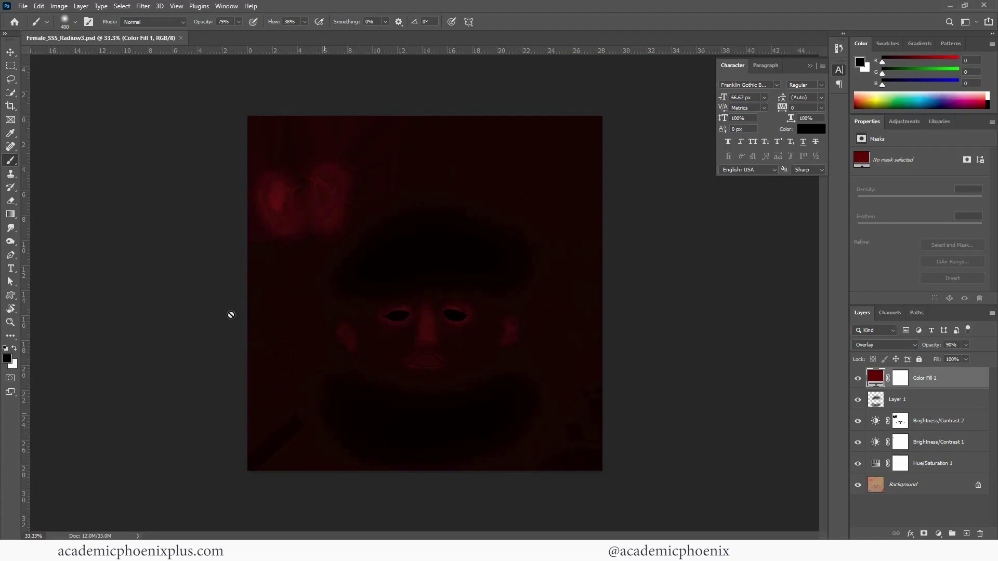
pyautogui.click(23, 6)
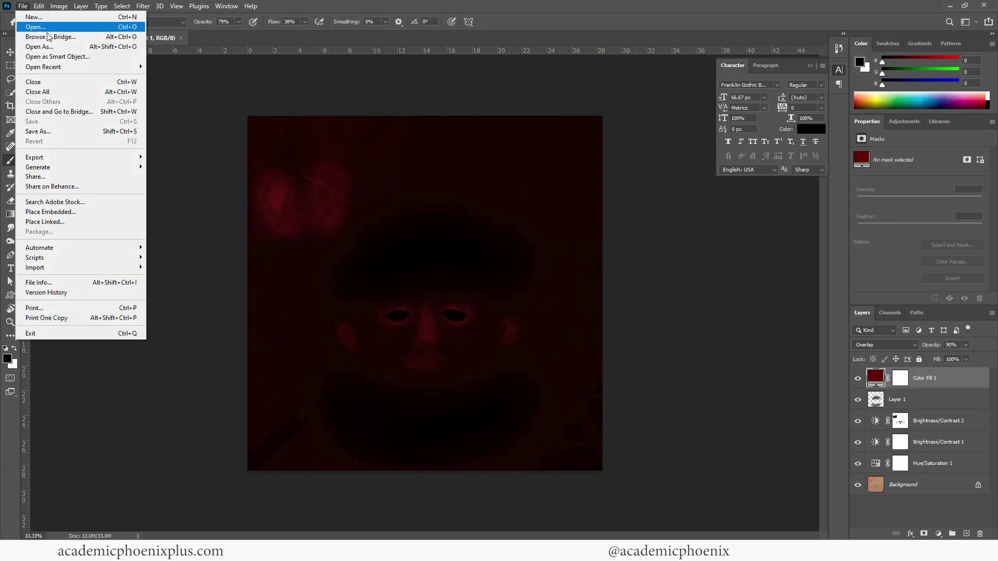
pyautogui.click(58, 131)
pyautogui.click(115, 314)
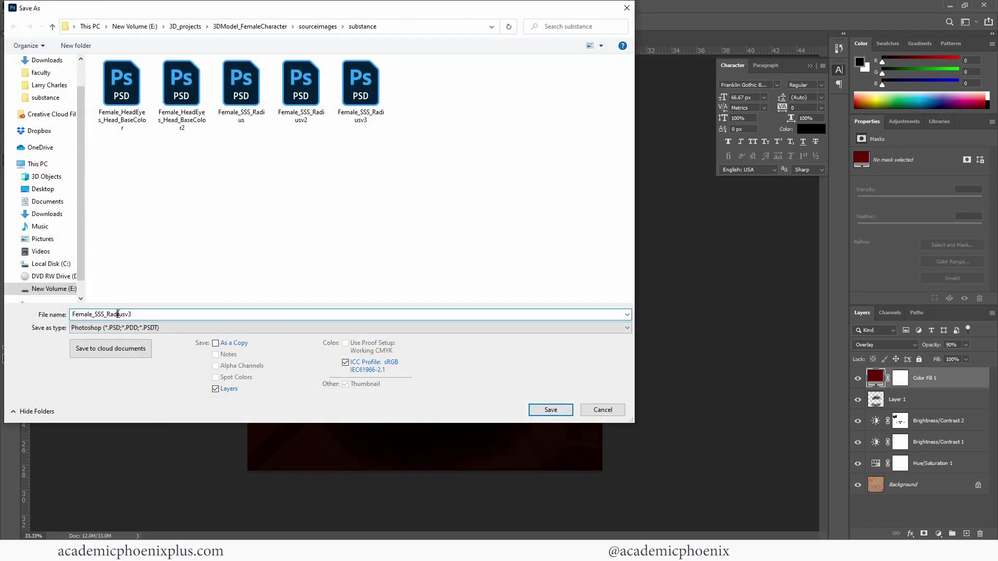
pyautogui.moveTo(104, 314); pyautogui.dragTo(168, 315)
pyautogui.write('CL')
pyautogui.press('Return')
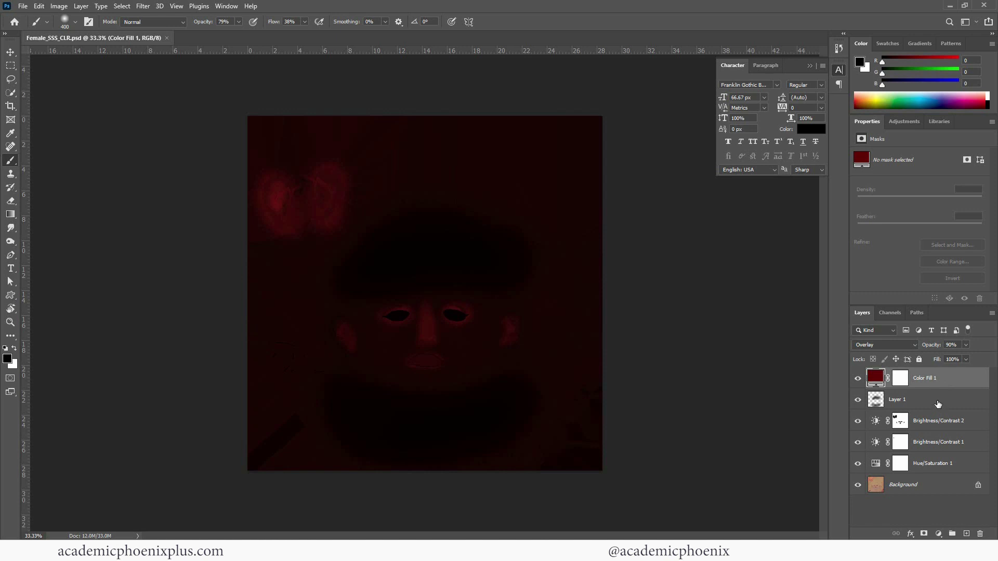
# Delete Layer 1, both Brightness/Contrast layers and the Hue/Saturation layer, keeping only Color Fill 1 and Background
pyautogui.click(941, 405)
pyautogui.press('Delete')
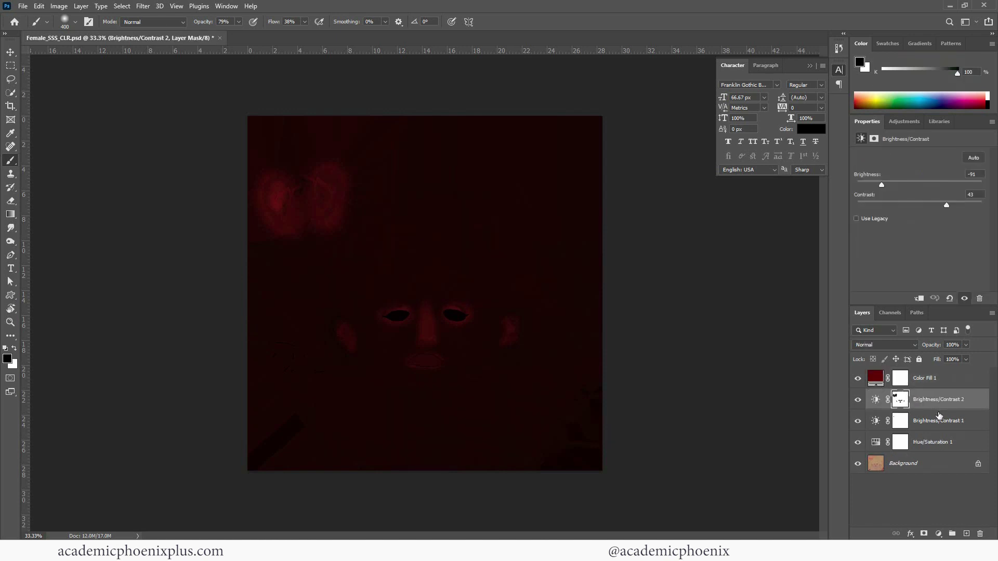
pyautogui.press('Delete')
pyautogui.press('Delete')
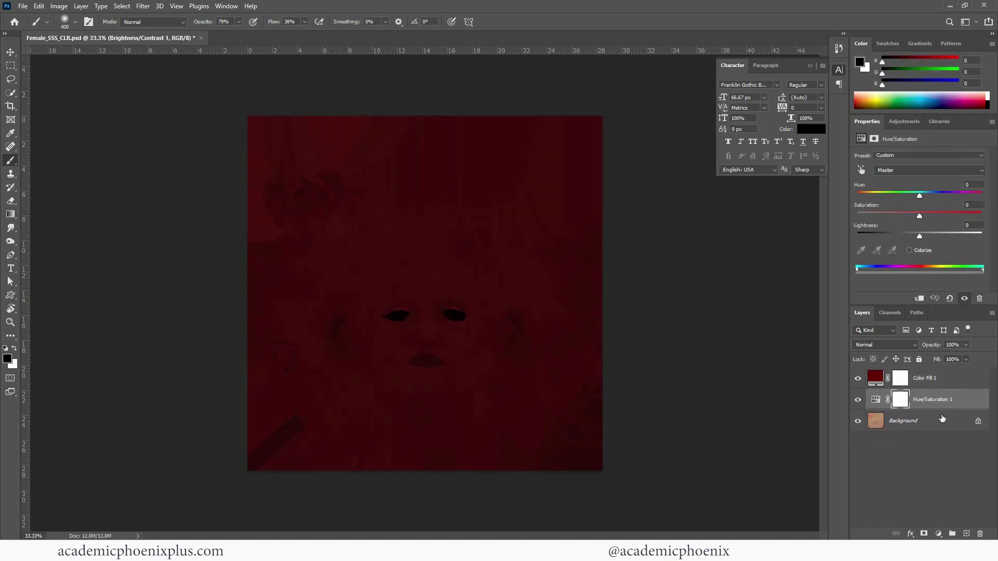
pyautogui.press('Delete')
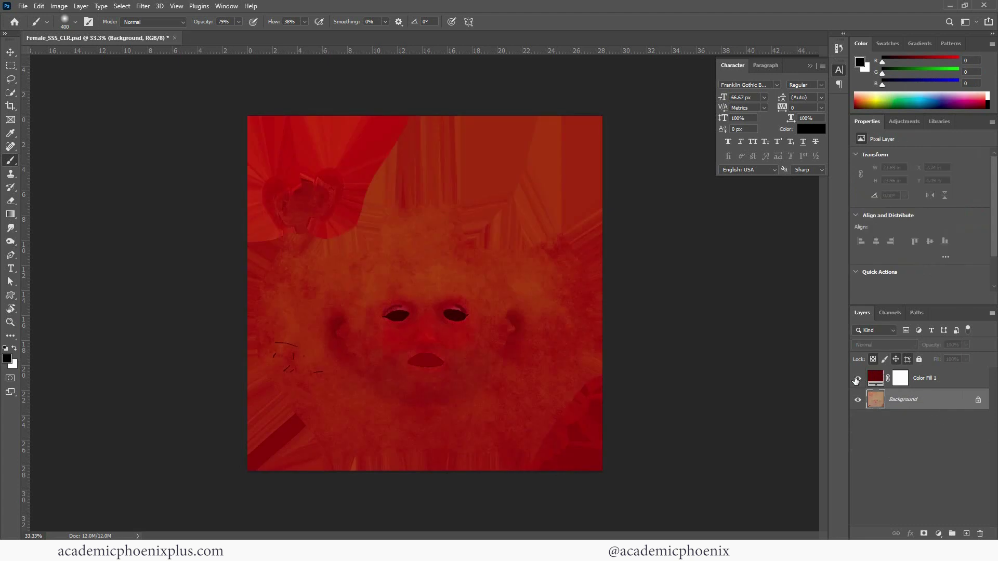
# Preview the skin texture without the Color Fill 1 layer, and lower that layer's opacity to 73%
pyautogui.click(858, 378)
pyautogui.click(859, 378)
pyautogui.click(931, 378)
pyautogui.click(966, 345)
pyautogui.moveTo(957, 355)
pyautogui.mouseDown()
pyautogui.moveTo(947, 356)
pyautogui.moveTo(956, 356)
pyautogui.mouseUp()
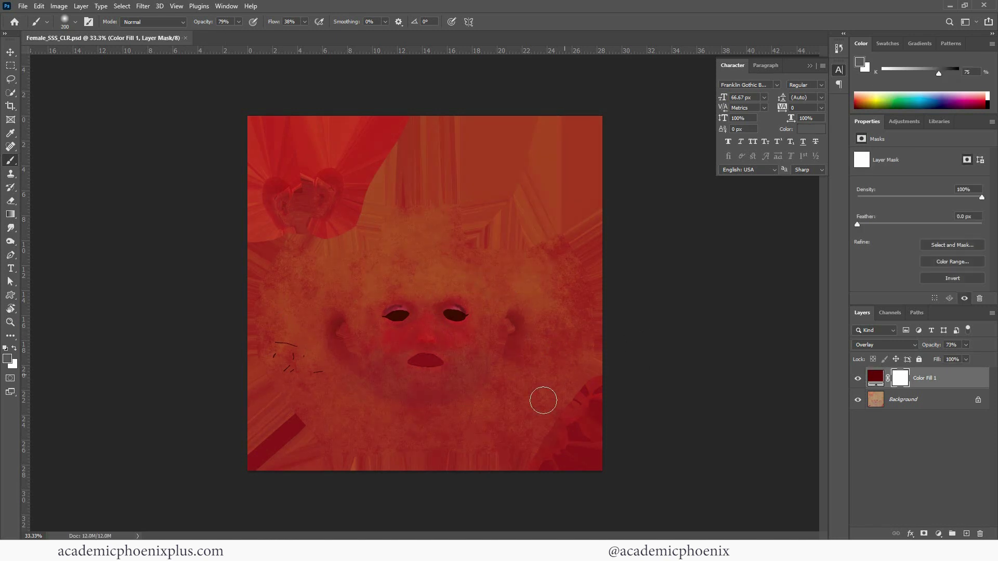
# Switch to Maya, connect Female_SSS_CLR.psd as a file texture to the skinShader's SubSurface Color, and re-render the head
pyautogui.click(457, 524)
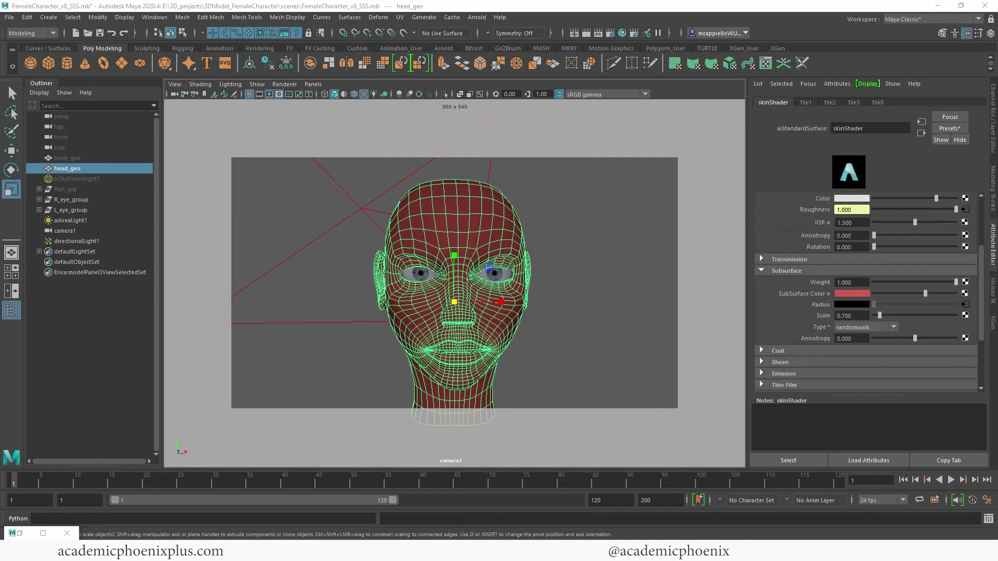
pyautogui.click(965, 293)
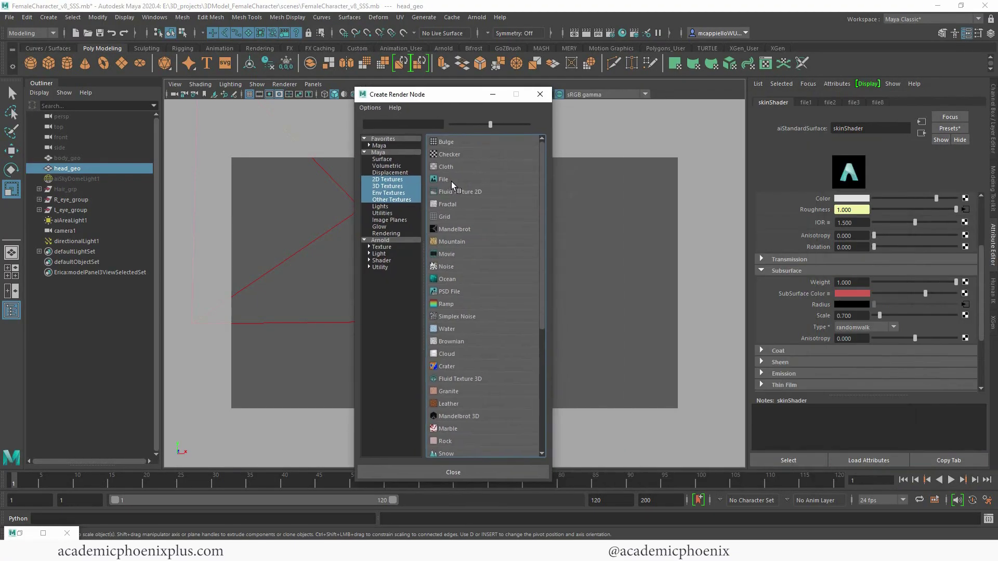
pyautogui.click(443, 179)
pyautogui.click(968, 243)
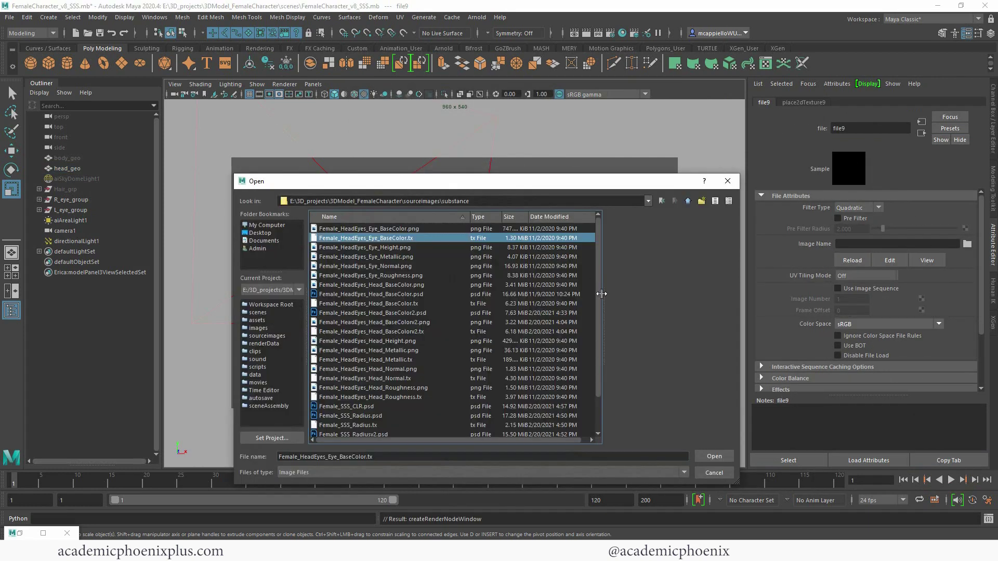
pyautogui.moveTo(601, 293); pyautogui.dragTo(597, 324)
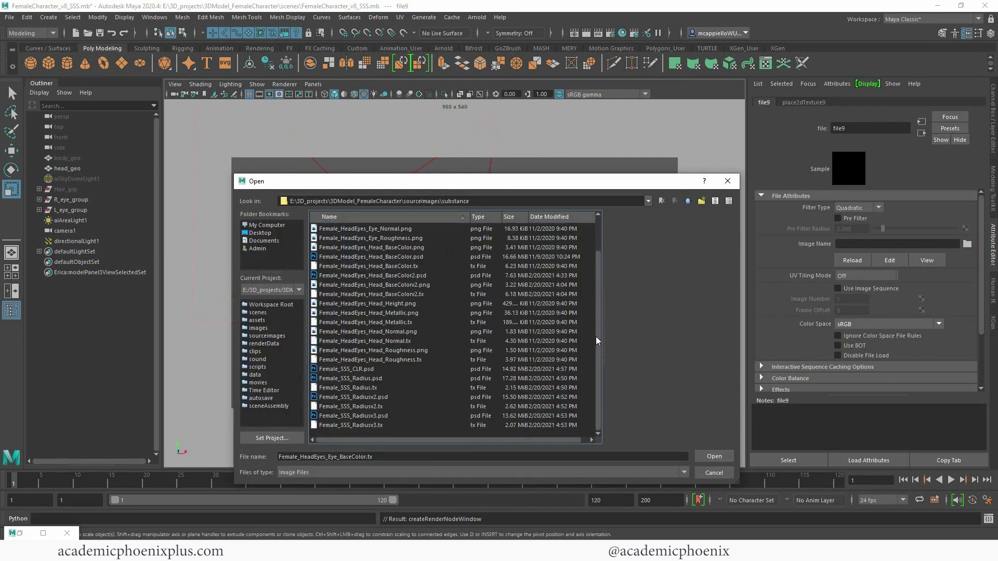
pyautogui.click(364, 371)
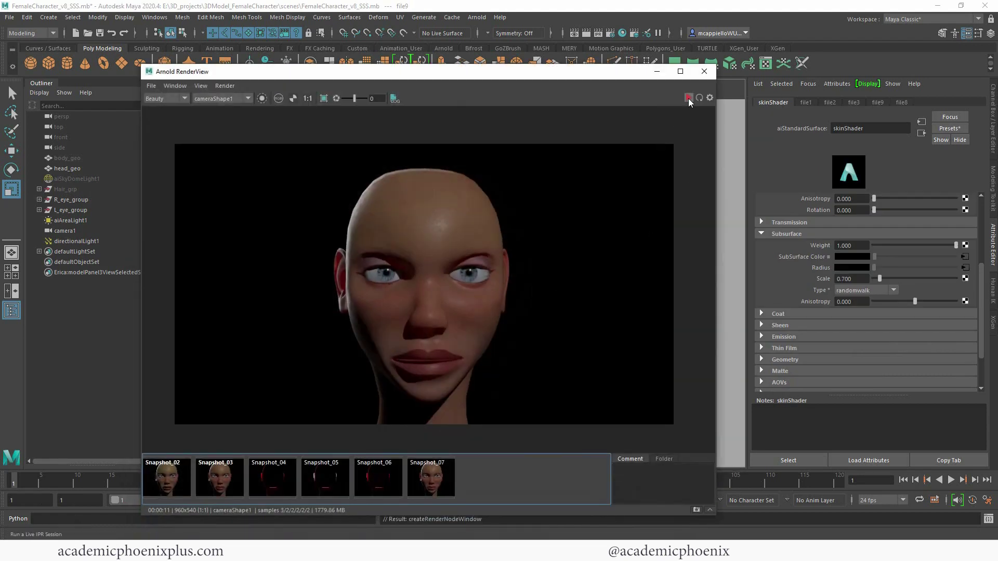
pyautogui.click(688, 97)
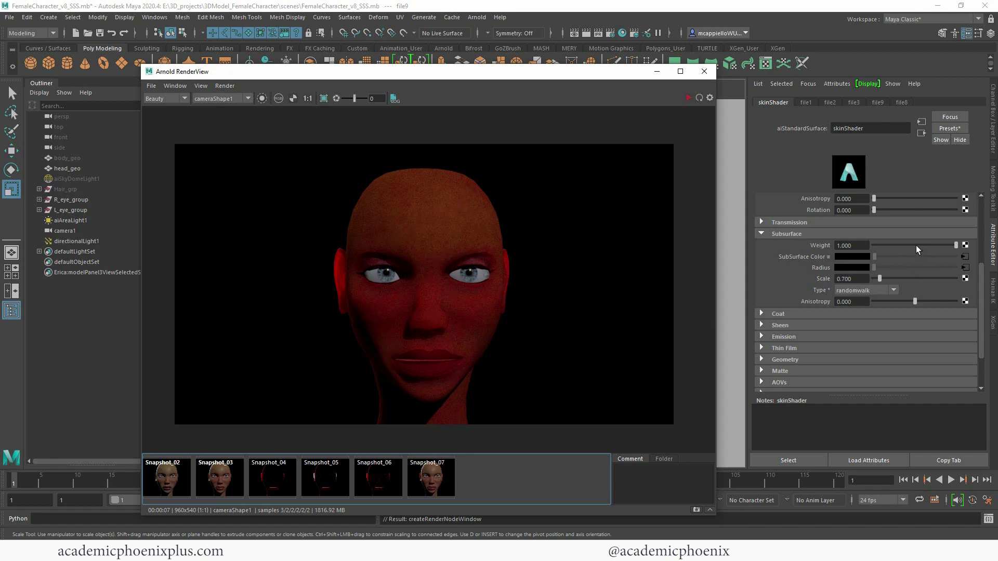
# Set the skinShader's base weight to 1 and store a snapshot of the current render
pyautogui.click(864, 279)
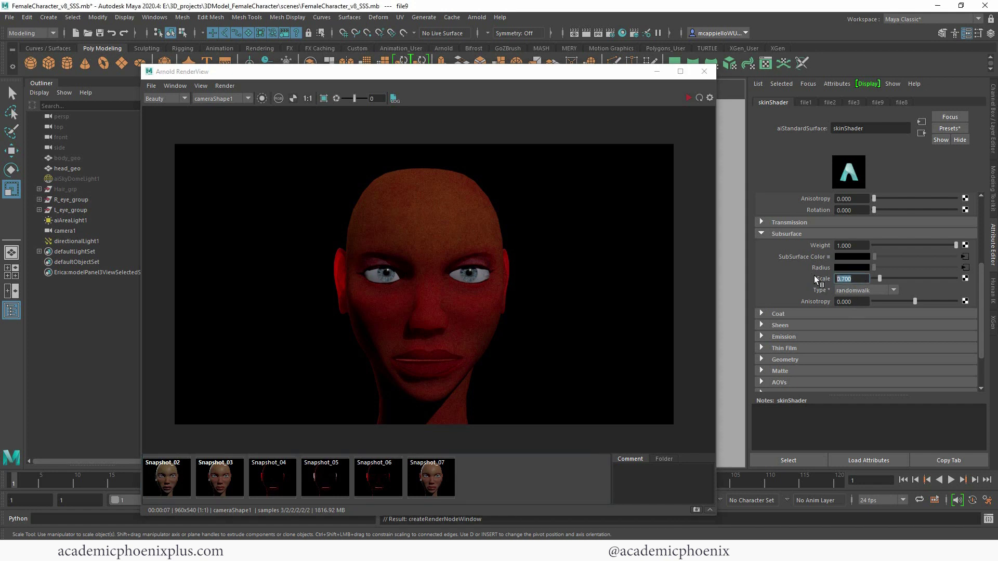
pyautogui.scroll(3, 937, 276)
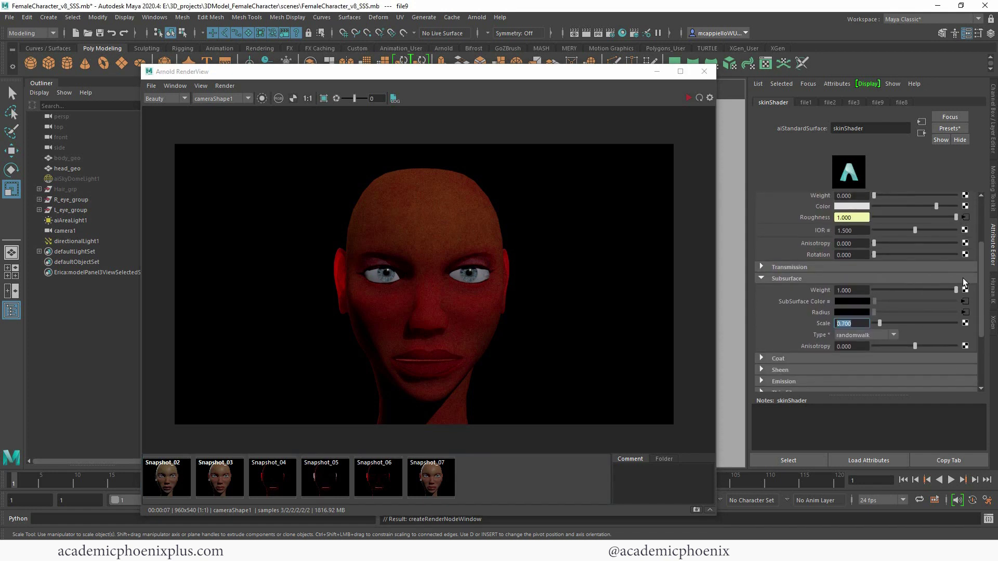
pyautogui.scroll(4, 926, 262)
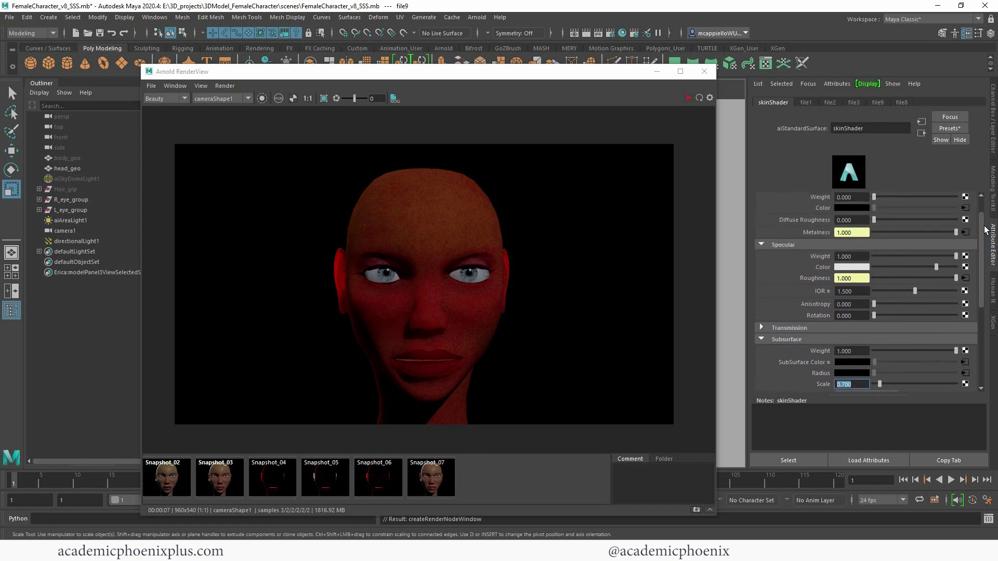
pyautogui.scroll(2, 923, 211)
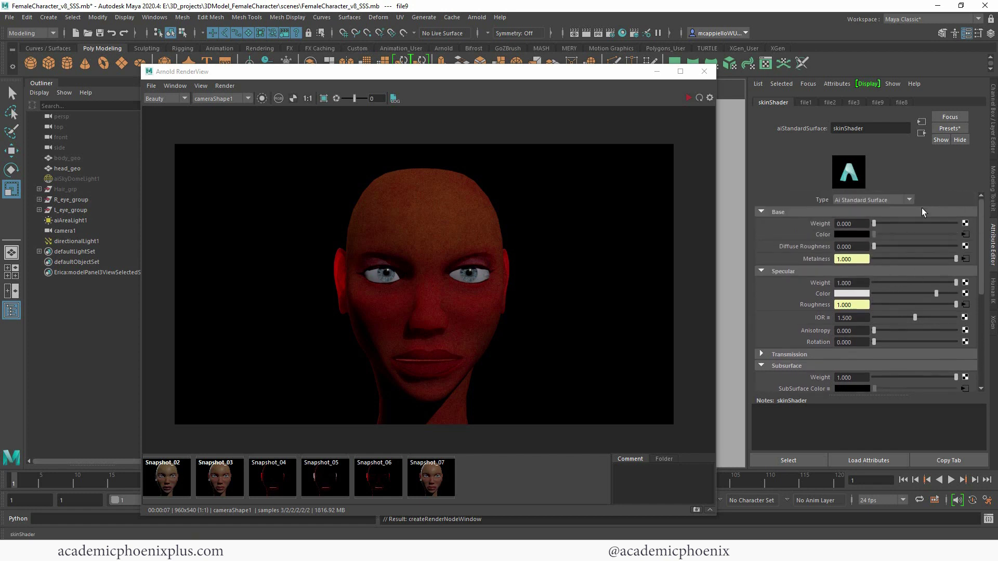
pyautogui.moveTo(875, 224); pyautogui.dragTo(964, 224)
pyautogui.click(696, 510)
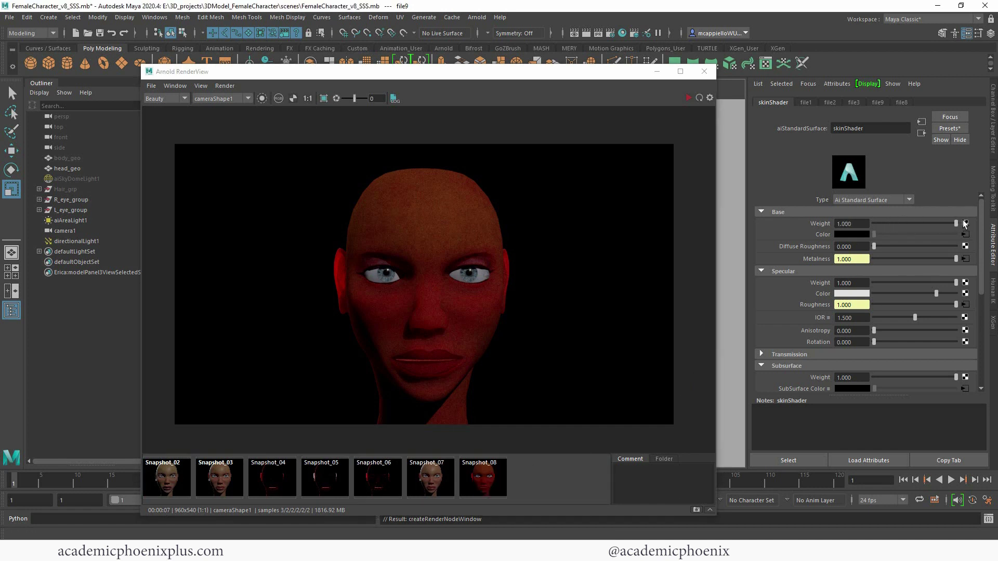
# Check the skinShader's subsurface weight and render the head again with the new base weight
pyautogui.scroll(-5, 963, 286)
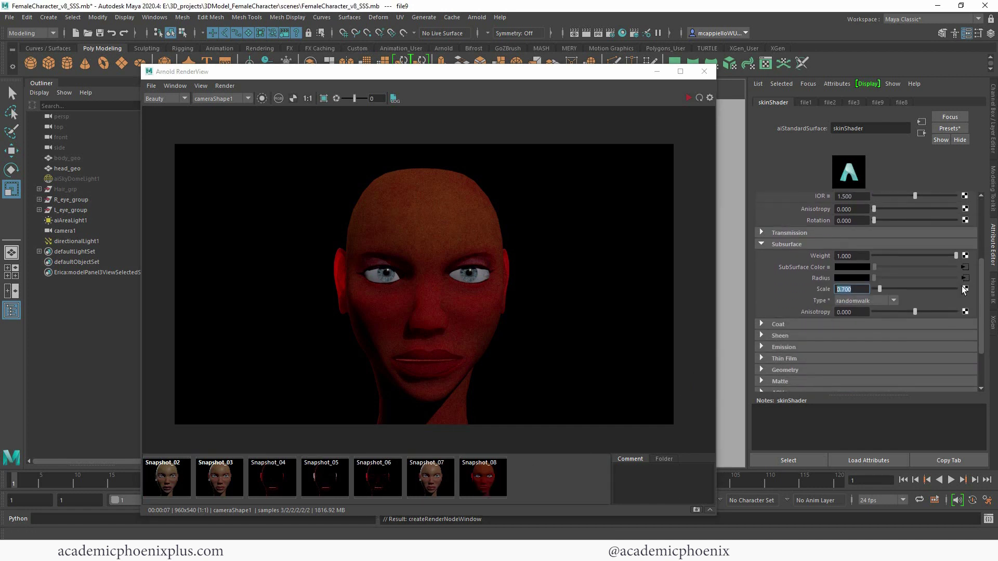
pyautogui.scroll(1, 962, 286)
pyautogui.click(851, 276)
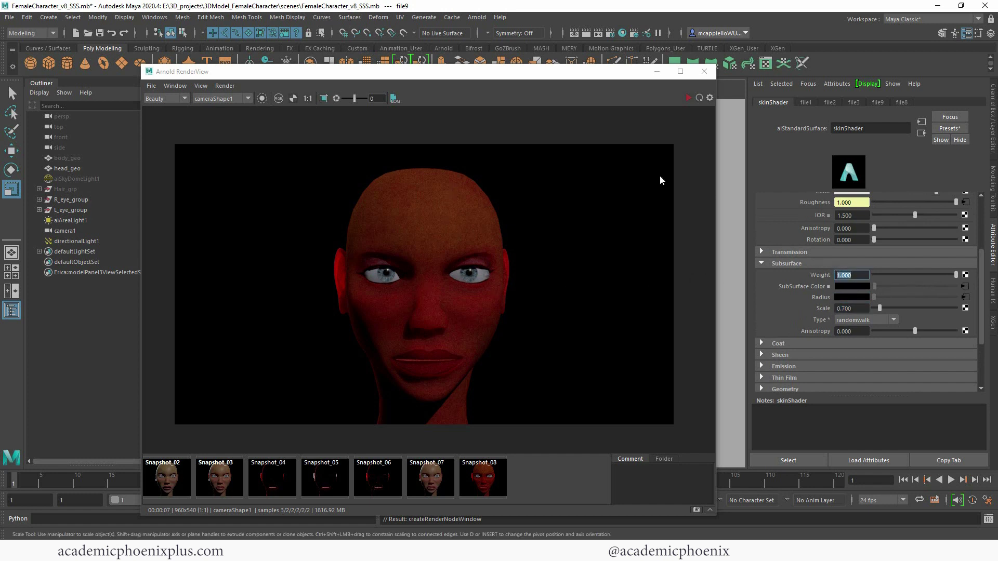
pyautogui.click(691, 98)
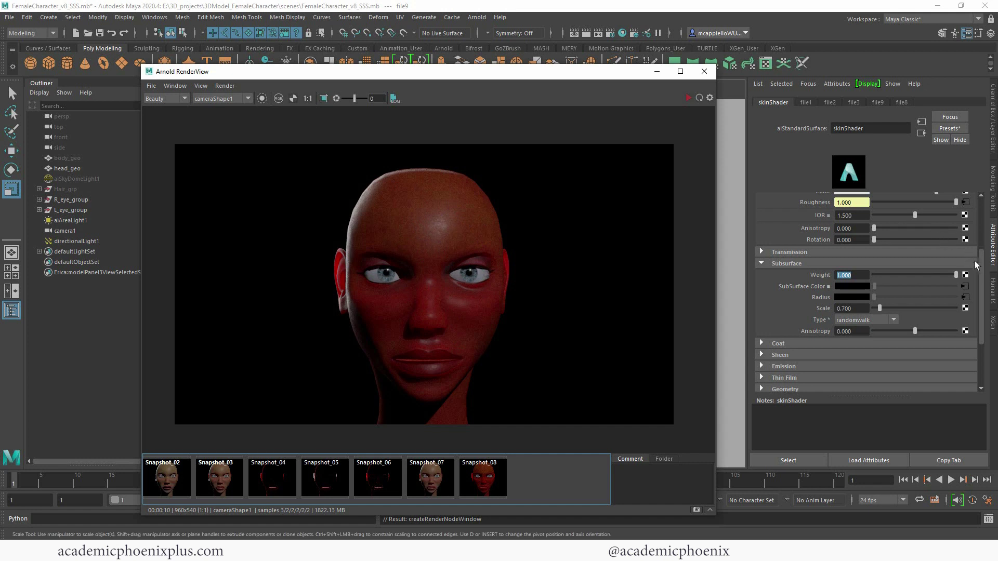
# Set the skinShader's subsurface weight to 0.2 and its subsurface scale to 0.5
pyautogui.scroll(3, 878, 225)
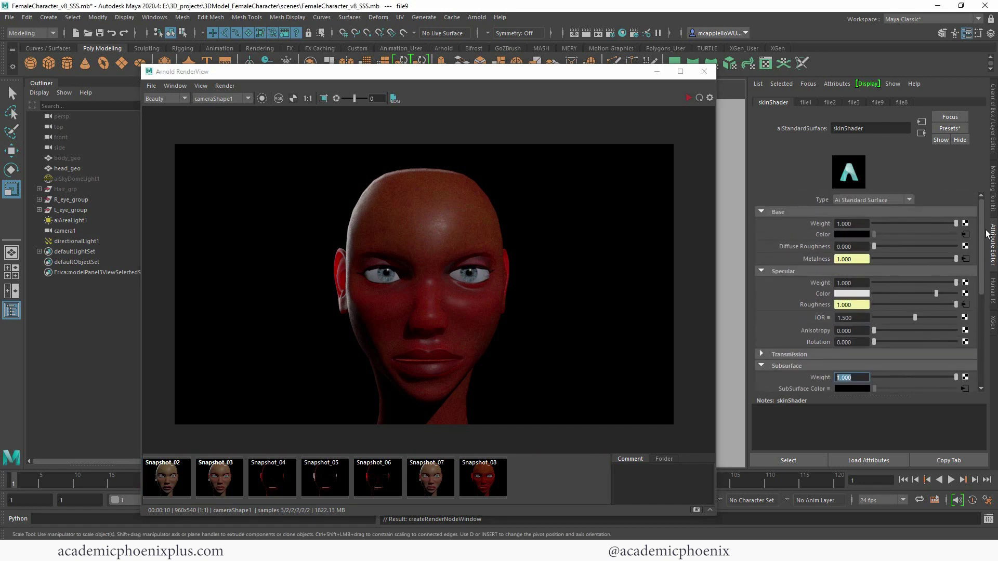
pyautogui.scroll(-3, 785, 289)
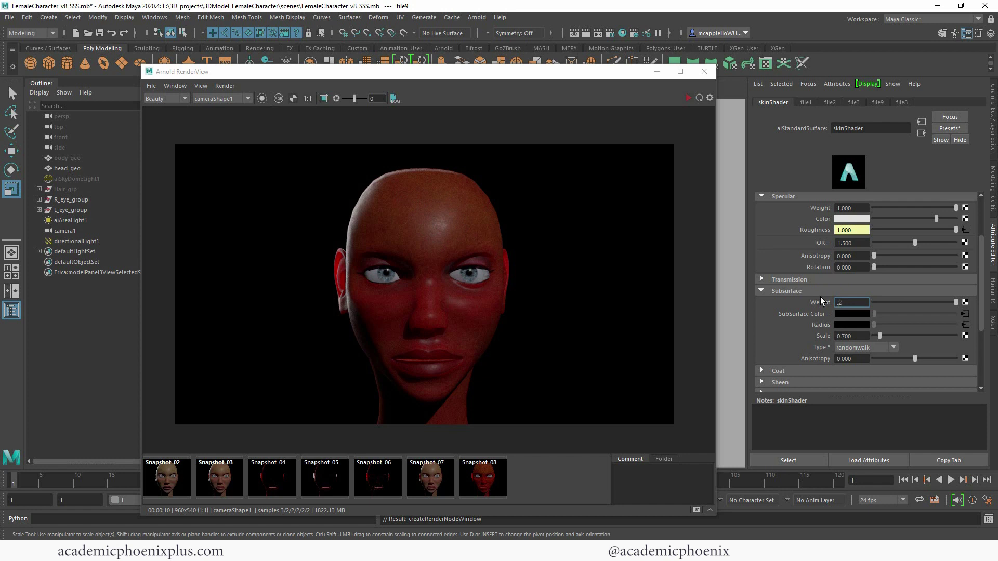
pyautogui.press('Return')
pyautogui.click(862, 337)
pyautogui.write('.5')
pyautogui.press('Return')
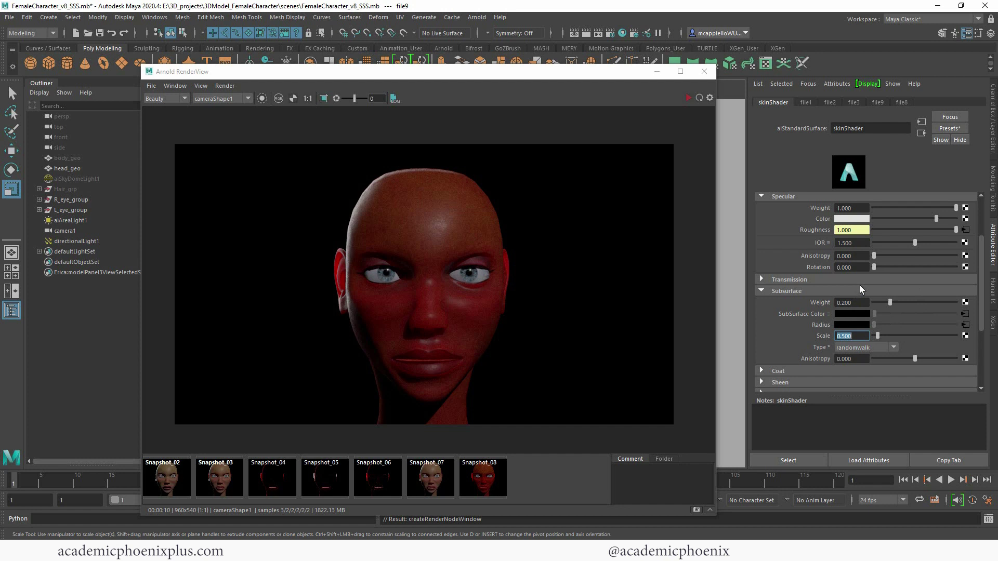
# Re-render the head with the reduced subsurface values and store a snapshot of the result
pyautogui.click(688, 98)
pyautogui.click(688, 98)
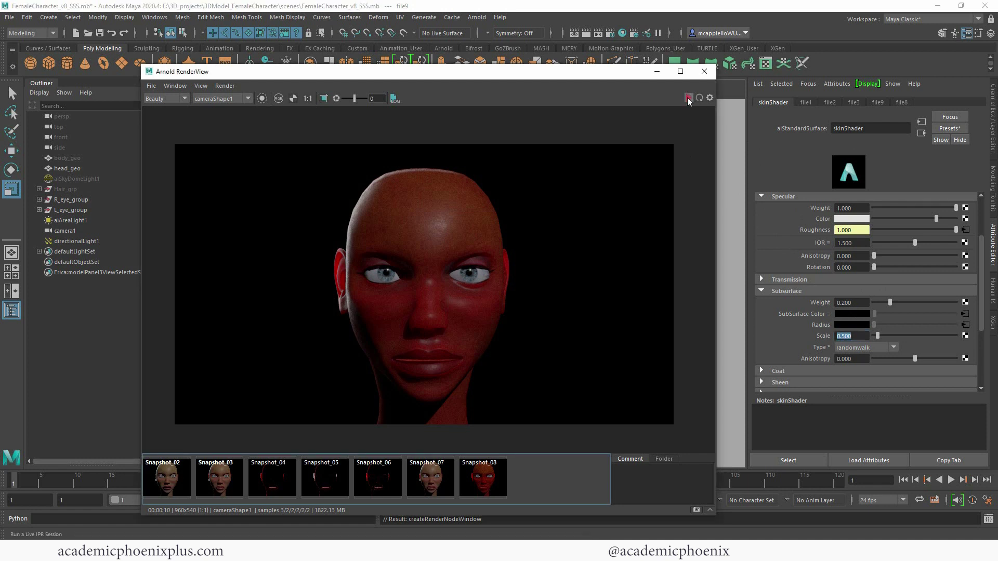
pyautogui.click(696, 510)
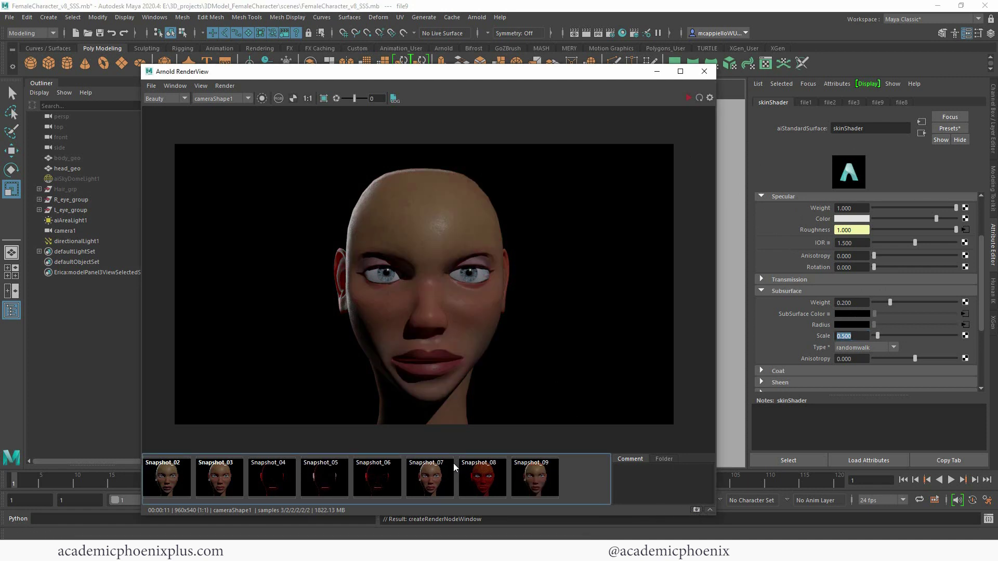
# Compare Snapshot_02 with Snapshot_09 by alternating between the two renders of the head
pyautogui.click(176, 478)
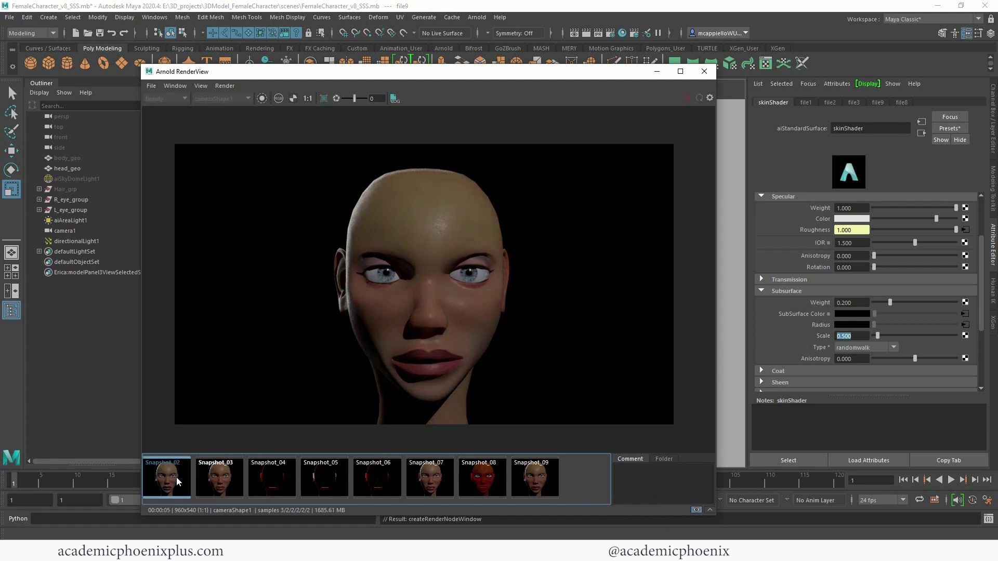
pyautogui.click(535, 478)
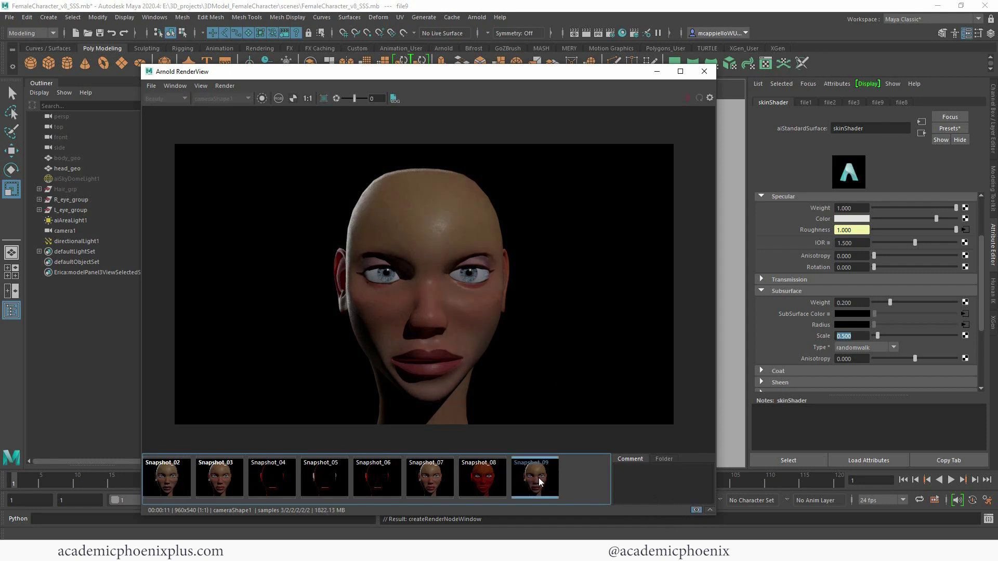
pyautogui.click(167, 481)
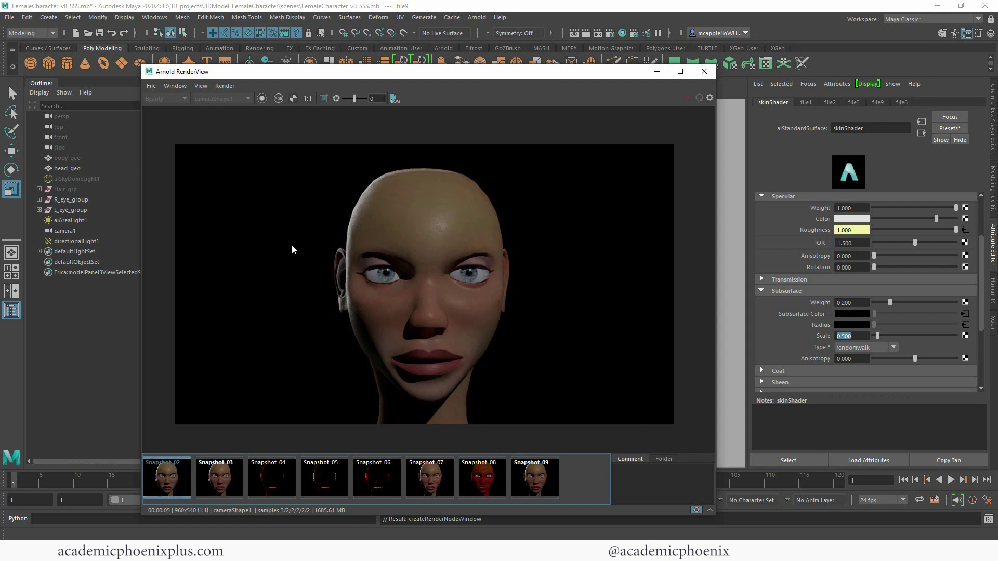
pyautogui.click(543, 471)
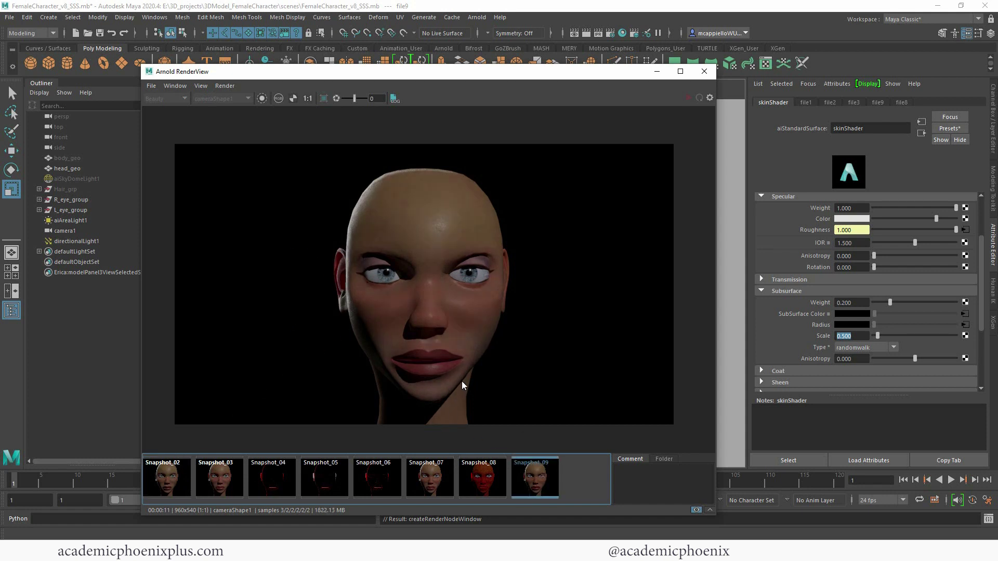
pyautogui.click(179, 468)
pyautogui.click(539, 481)
pyautogui.click(158, 477)
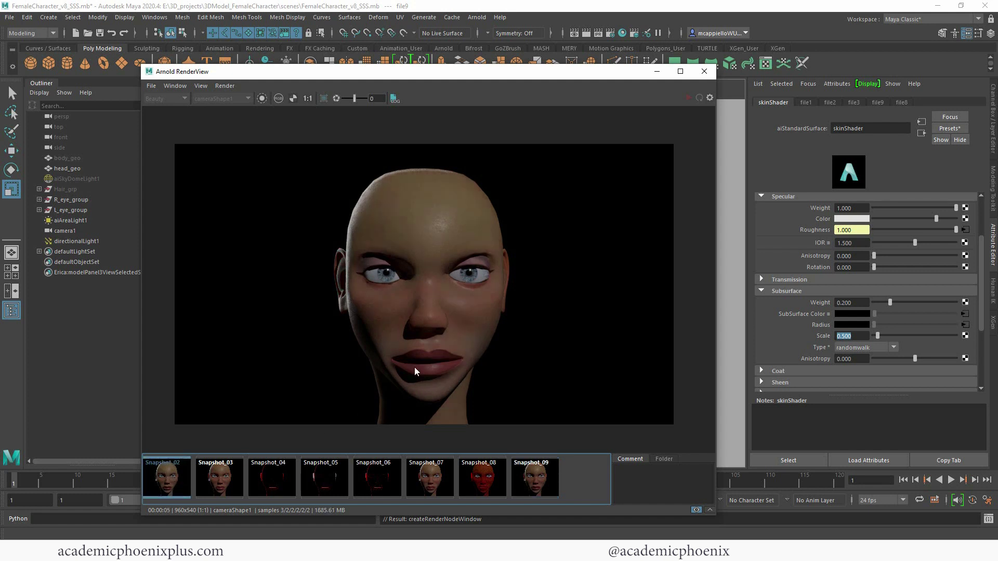
# Review the stored renders from Snapshot_03 through Snapshot_08 and compare them with Snapshot_09
pyautogui.click(225, 483)
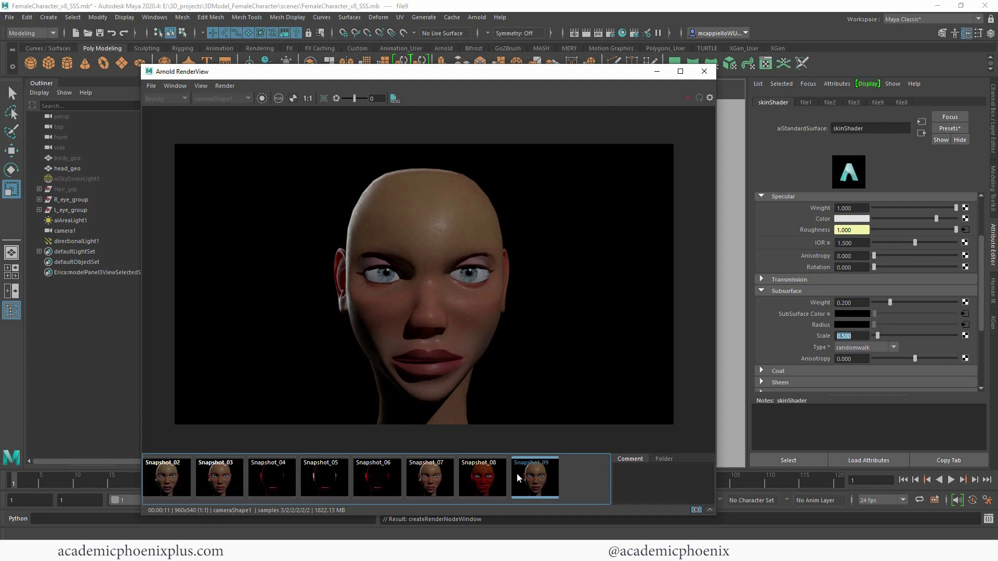
pyautogui.click(535, 475)
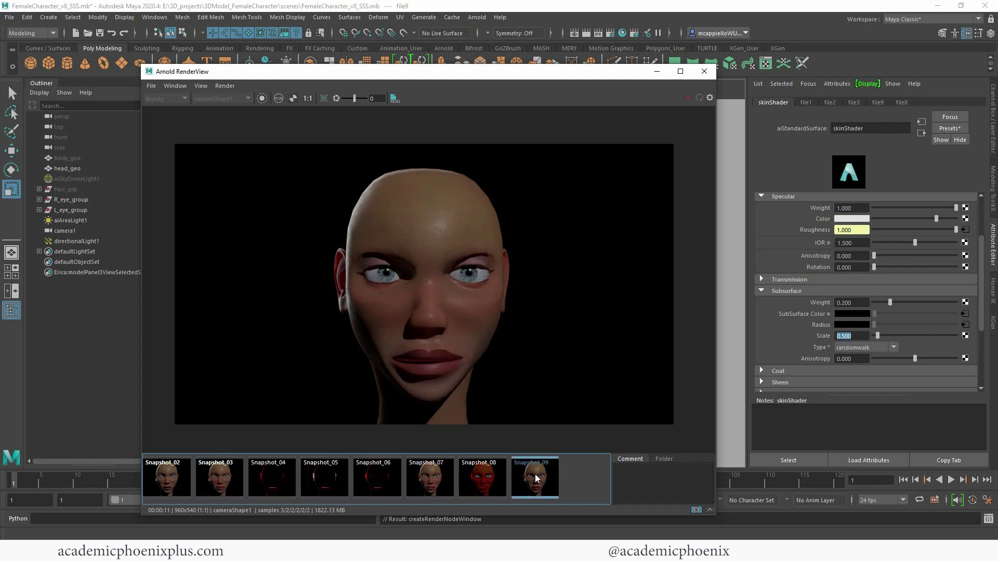
pyautogui.click(281, 483)
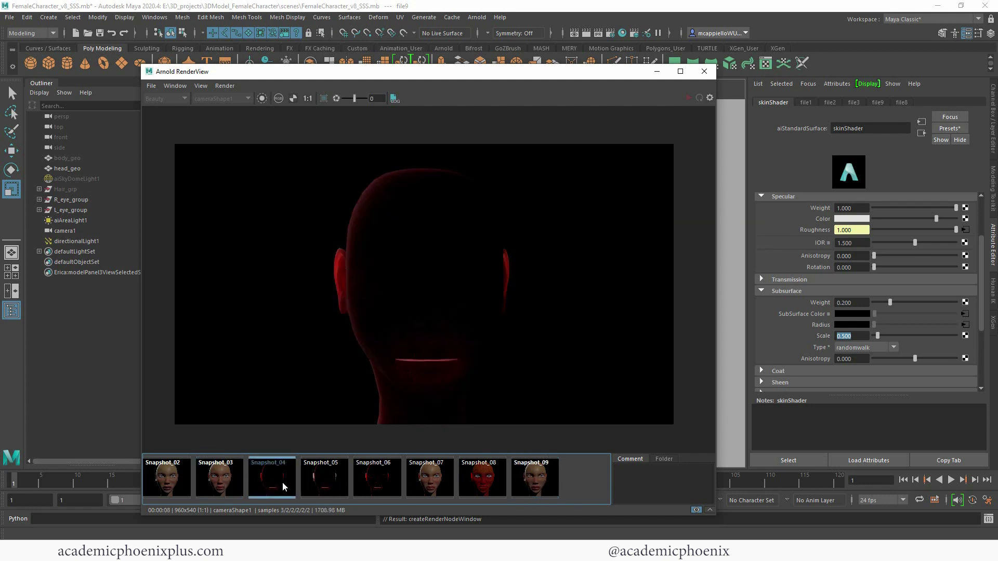
pyautogui.click(329, 479)
pyautogui.click(370, 479)
pyautogui.click(421, 483)
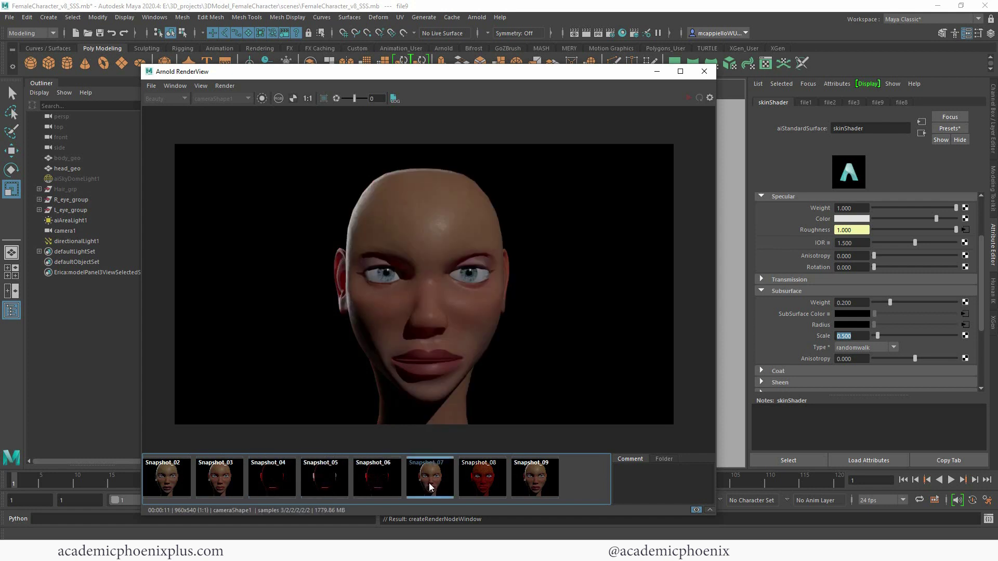
pyautogui.click(486, 485)
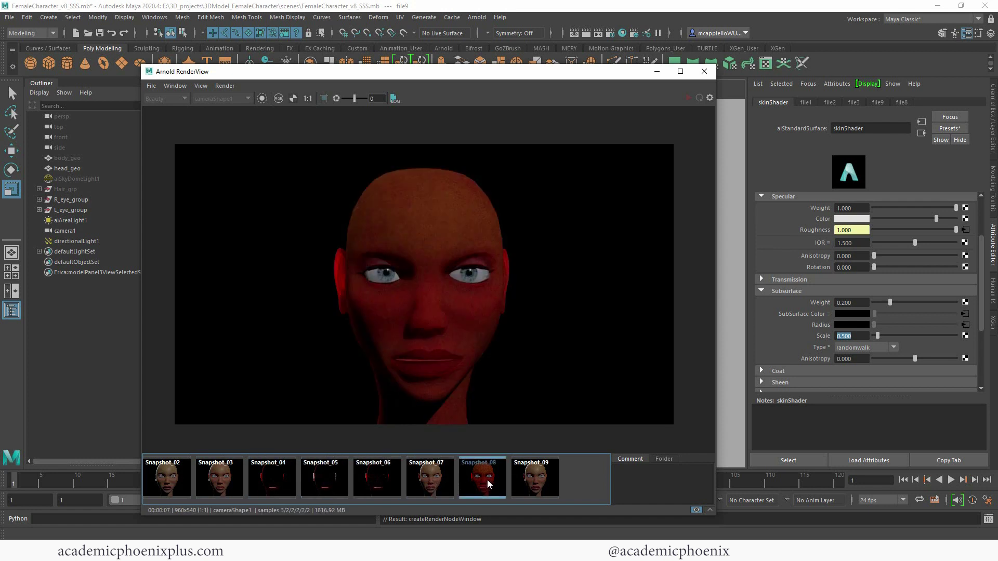
pyautogui.click(544, 482)
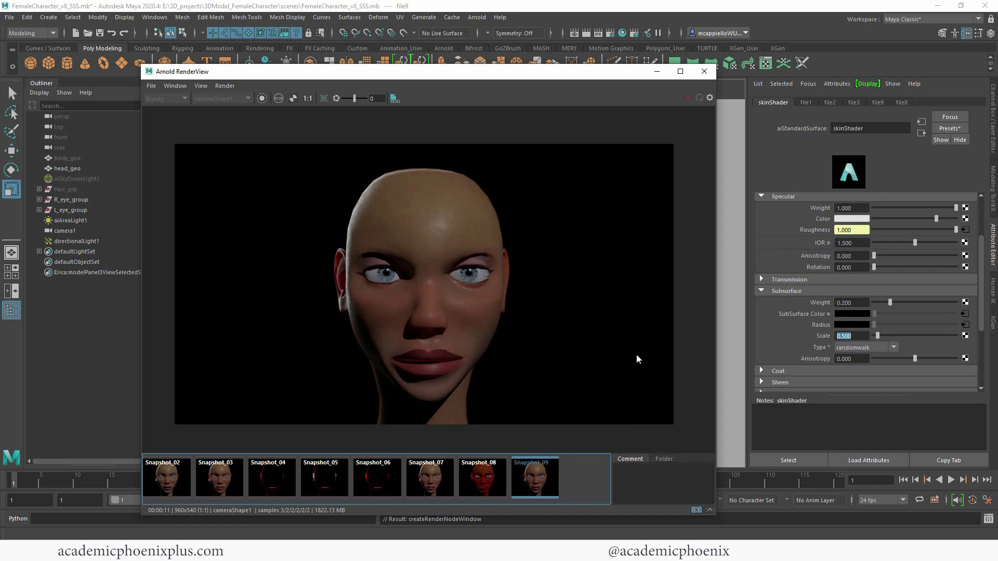